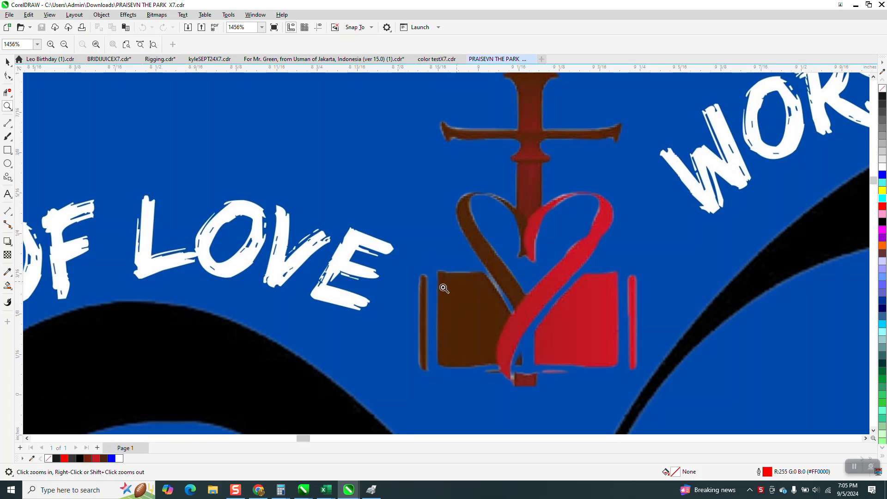
# Compare the cross, heart and book emblem in the original bitmap with the redrawn version on the bright blue rectangle.
pyautogui.scroll(-1, 425, 281)
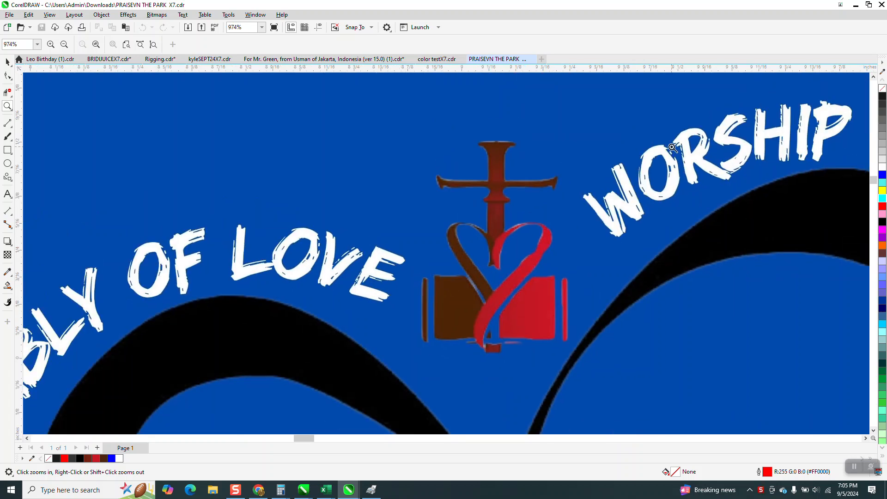
pyautogui.moveTo(435, 139); pyautogui.dragTo(582, 361)
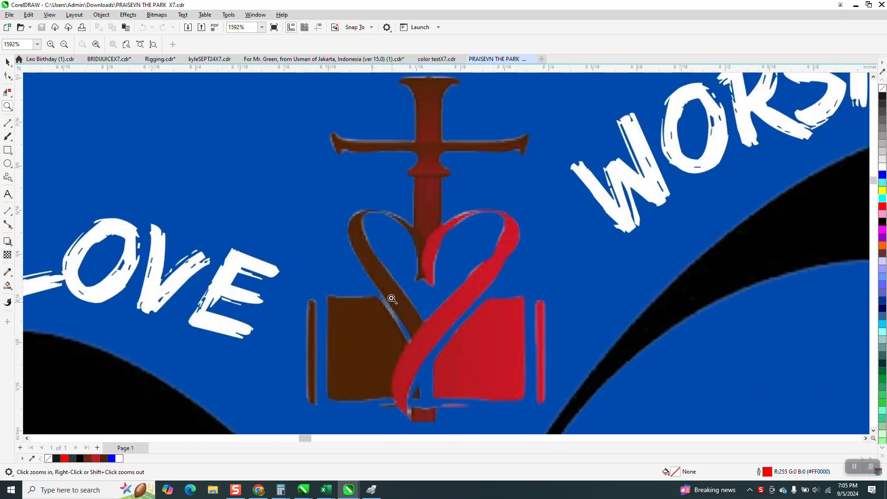
pyautogui.moveTo(386, 293); pyautogui.dragTo(406, 325)
pyautogui.scroll(-6, 249, 245)
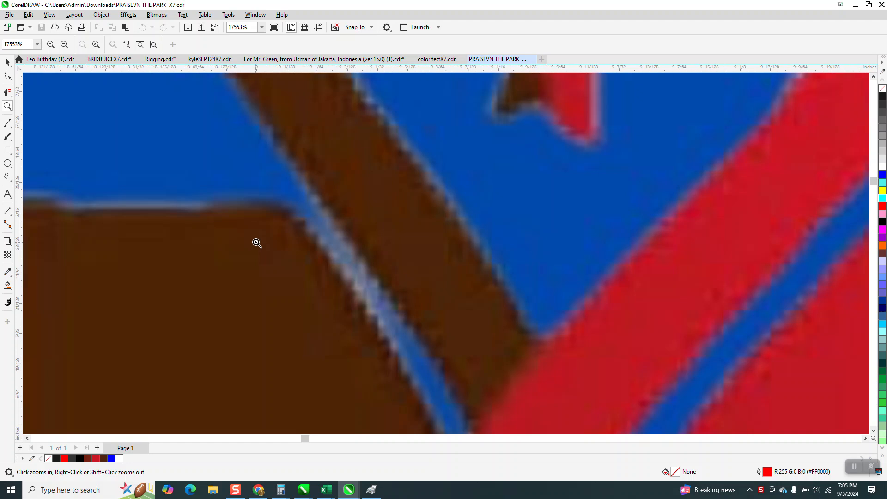
pyautogui.scroll(-7, 239, 259)
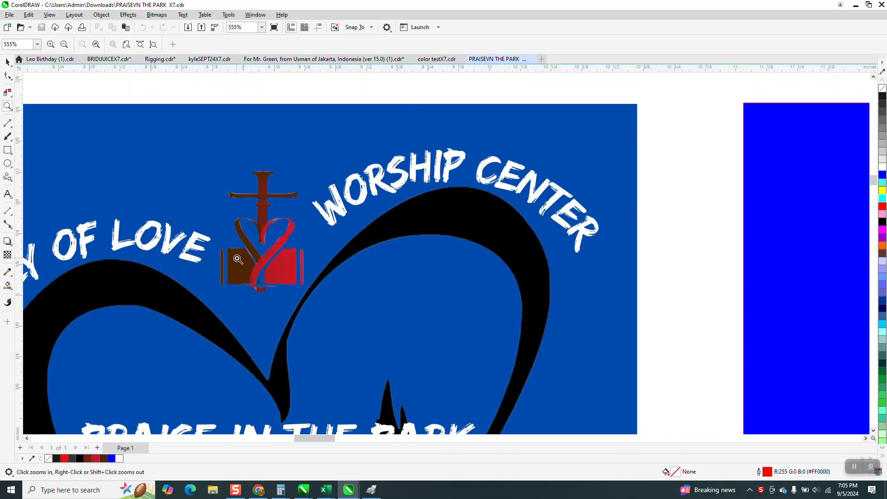
pyautogui.moveTo(768, 236); pyautogui.dragTo(841, 312)
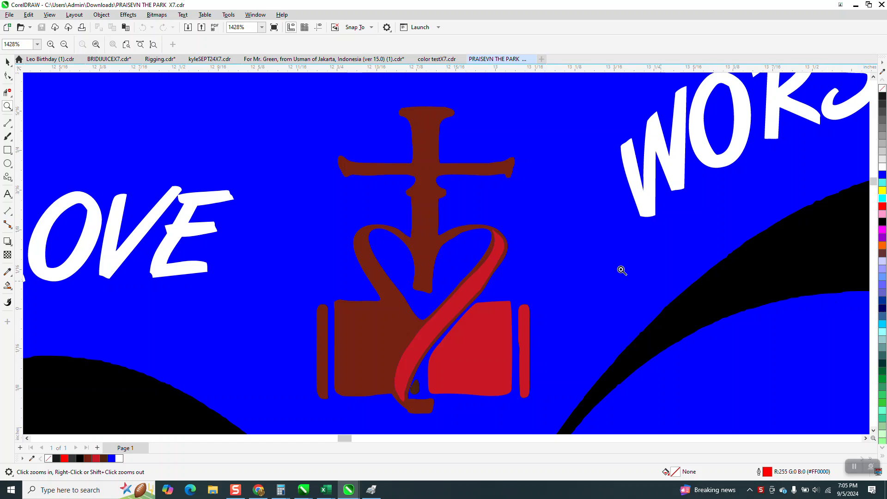
pyautogui.scroll(-2, 515, 240)
pyautogui.scroll(-6, 503, 234)
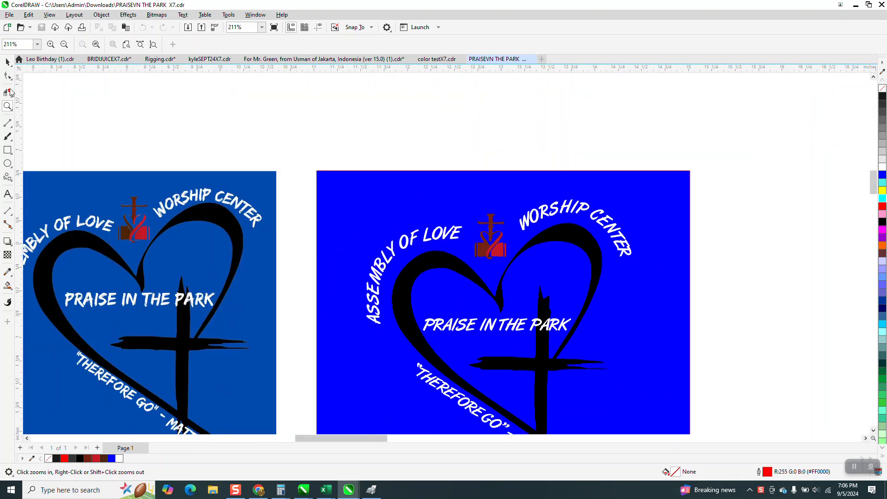
# Crop the original bitmap to just the cross, heart and book emblem, about 0.388 by 0.515 inches.
pyautogui.click(8, 62)
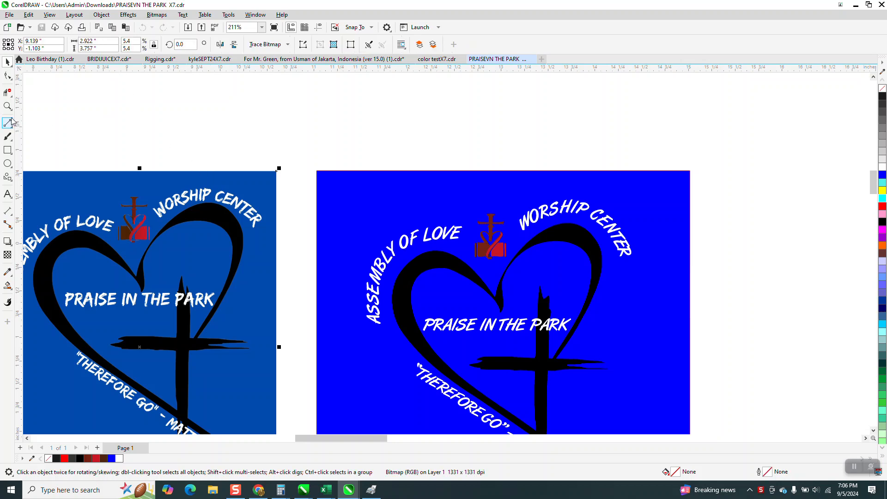
pyautogui.hotkey('ctrl', 'd')
pyautogui.hotkey('ctrl', 'z')
pyautogui.click(7, 106)
pyautogui.moveTo(96, 172); pyautogui.dragTo(187, 266)
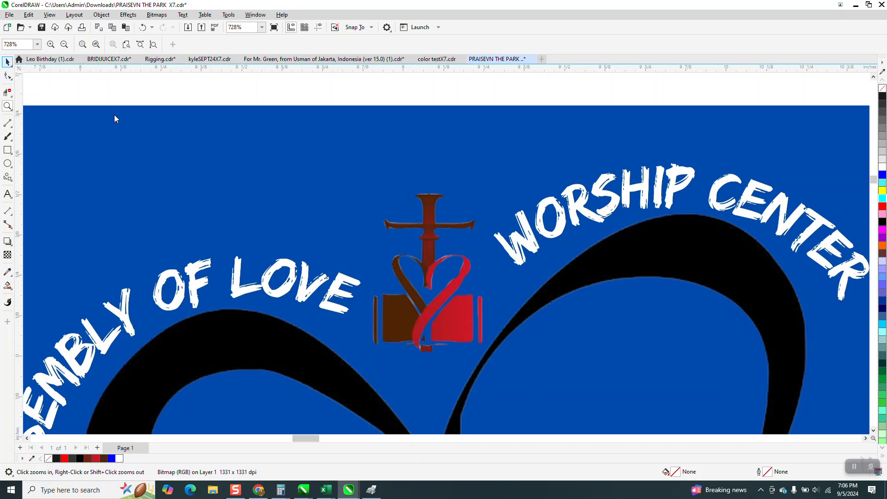
pyautogui.press('space')
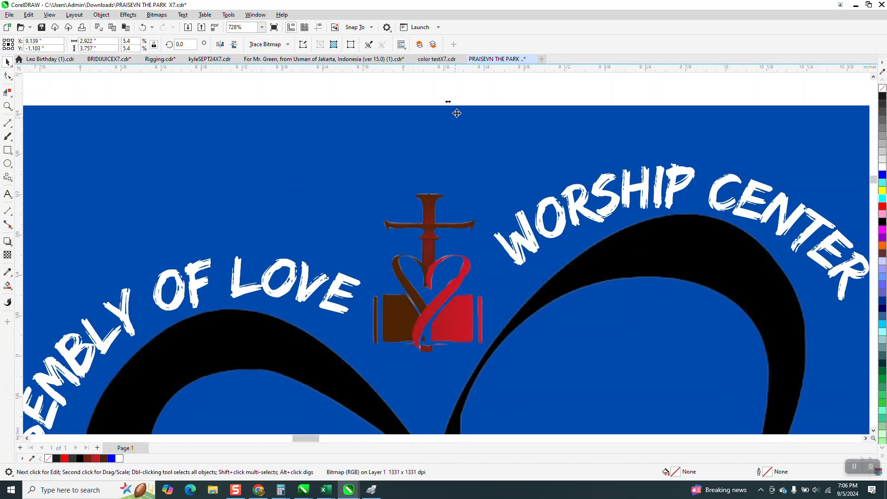
pyautogui.click(10, 97)
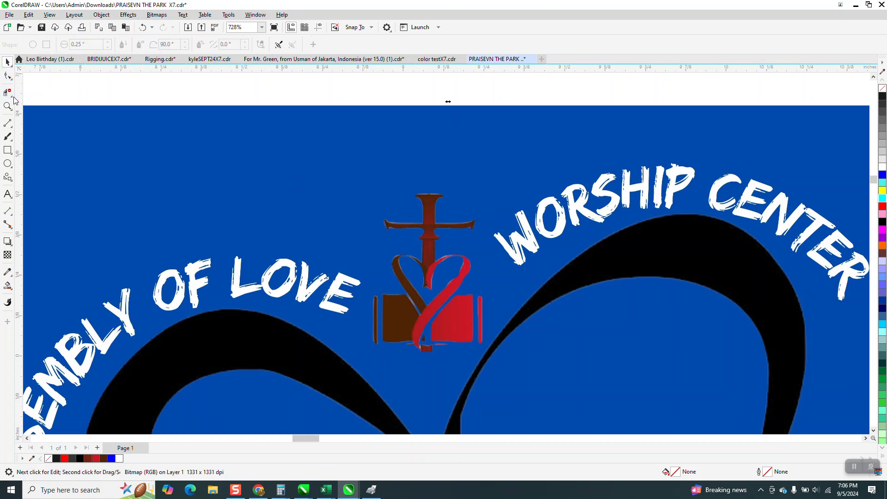
pyautogui.click(13, 100)
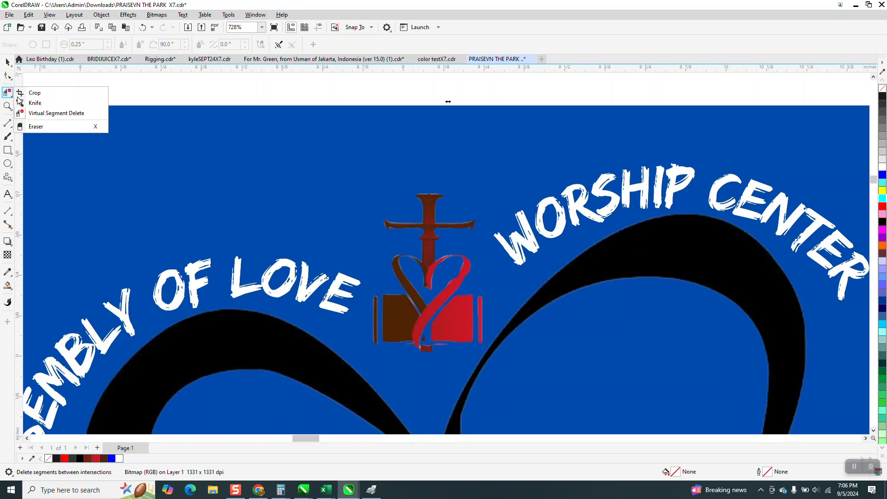
pyautogui.click(34, 91)
pyautogui.moveTo(365, 190)
pyautogui.mouseDown()
pyautogui.moveTo(407, 300)
pyautogui.moveTo(458, 353)
pyautogui.moveTo(489, 355)
pyautogui.mouseUp()
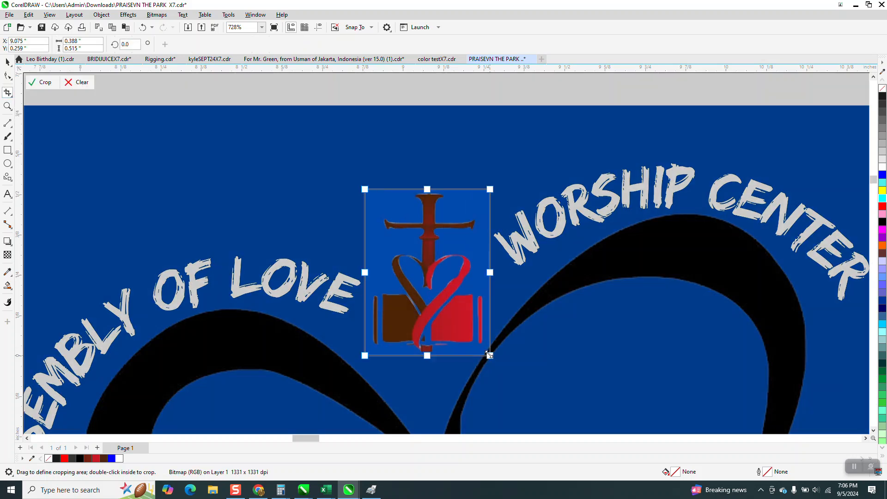
pyautogui.click(46, 85)
pyautogui.scroll(-1, 282, 229)
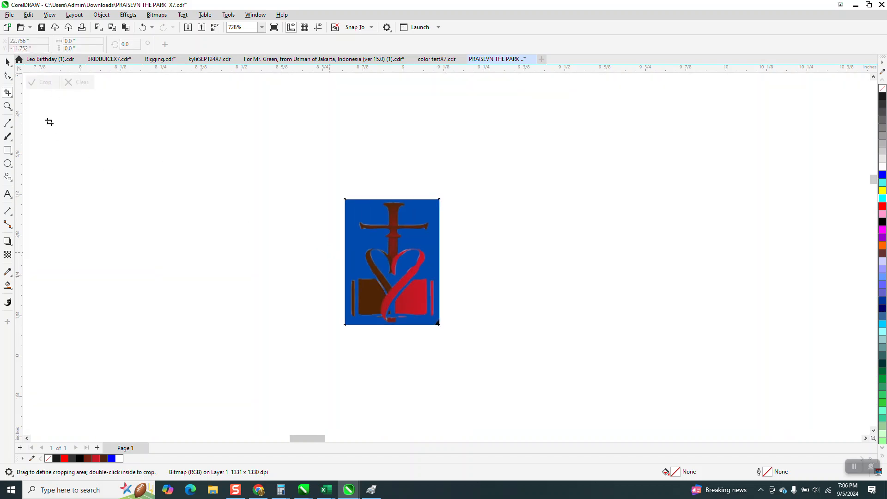
# Shift the cropped emblem bitmap slightly up and to the right, and convert it to vectors with a Clipart outline trace.
pyautogui.click(13, 66)
pyautogui.click(379, 240)
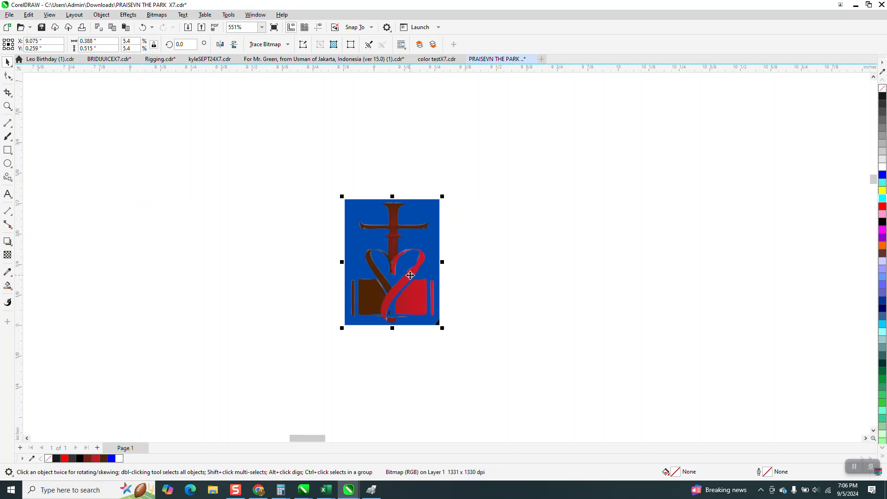
pyautogui.moveTo(409, 250); pyautogui.dragTo(444, 223)
pyautogui.click(288, 45)
pyautogui.moveTo(285, 77)
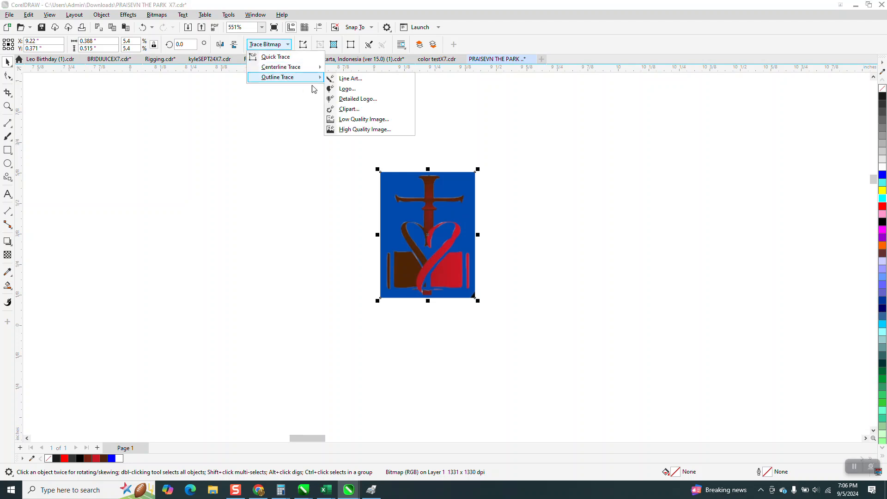
pyautogui.click(340, 113)
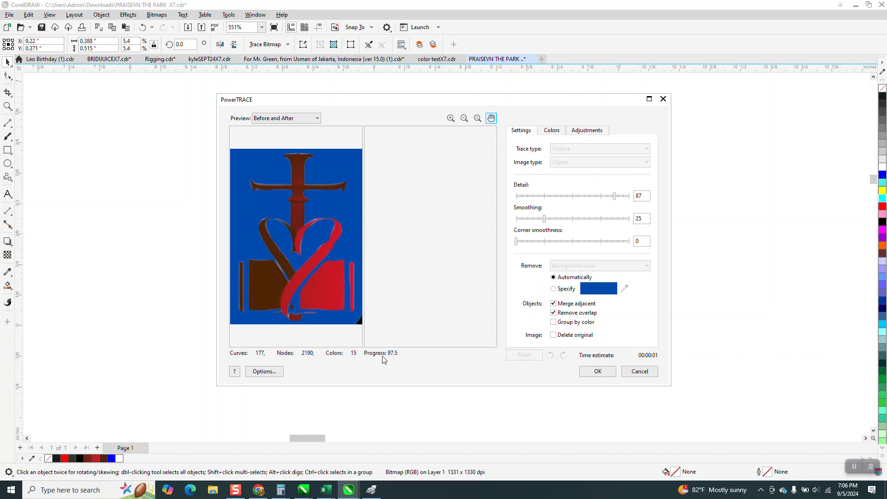
pyautogui.click(598, 371)
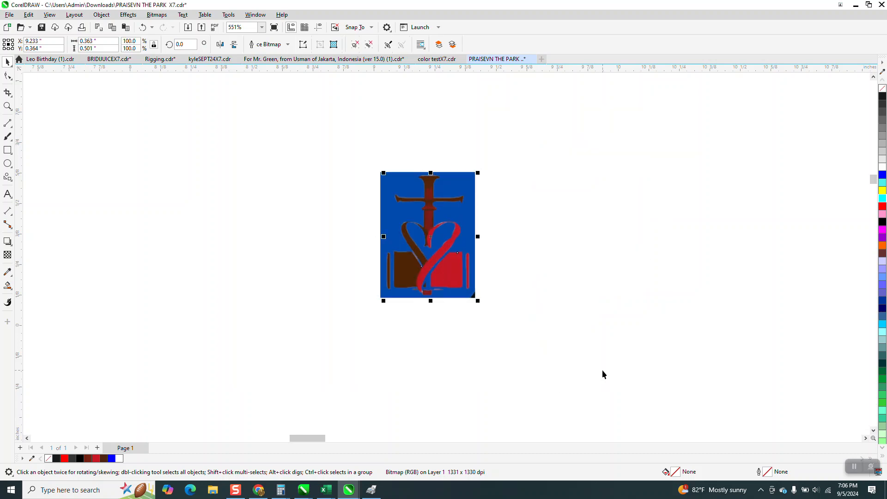
# Set the nudge distance to 1 inch and nudge a duplicate of the traced emblem to the right of the bitmap.
pyautogui.click(241, 171)
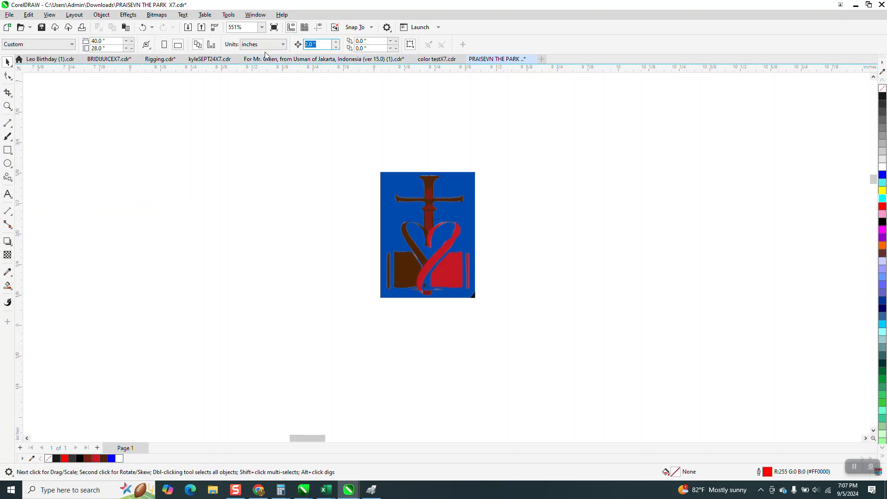
pyautogui.write('1')
pyautogui.click(429, 241)
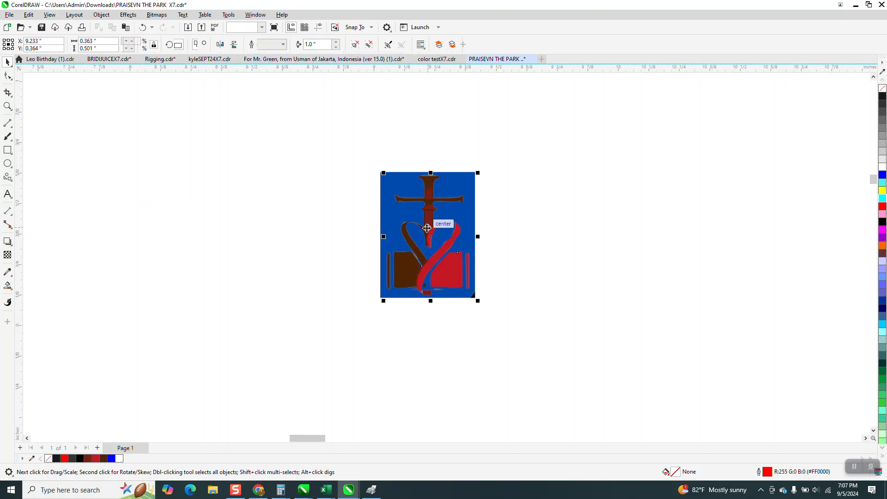
pyautogui.press('KP_Add')
pyautogui.press('Right')
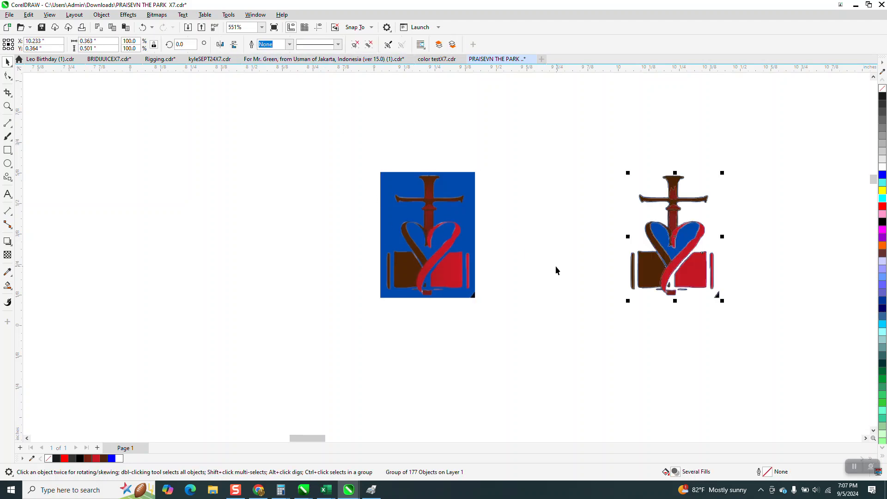
# Remove the fills from the traced emblem group and give it a hairline outline in near-black (#1A1A1A).
pyautogui.click(8, 106)
pyautogui.moveTo(595, 165); pyautogui.dragTo(770, 320)
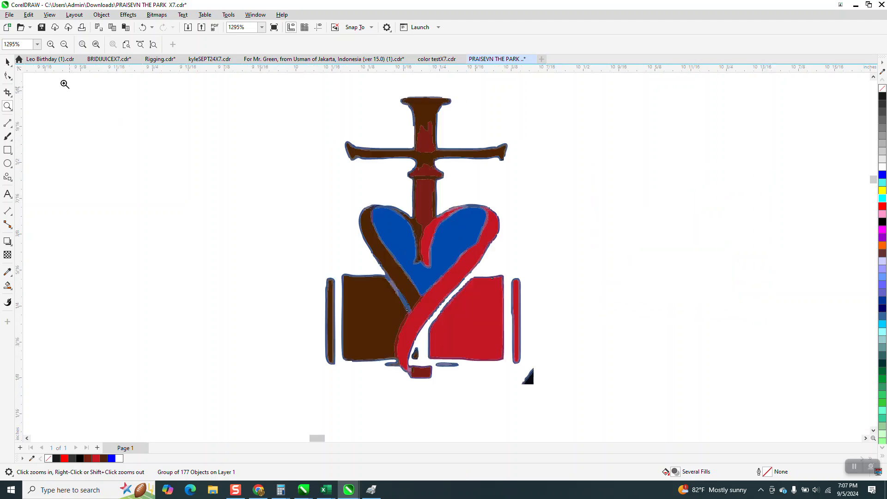
pyautogui.press('space')
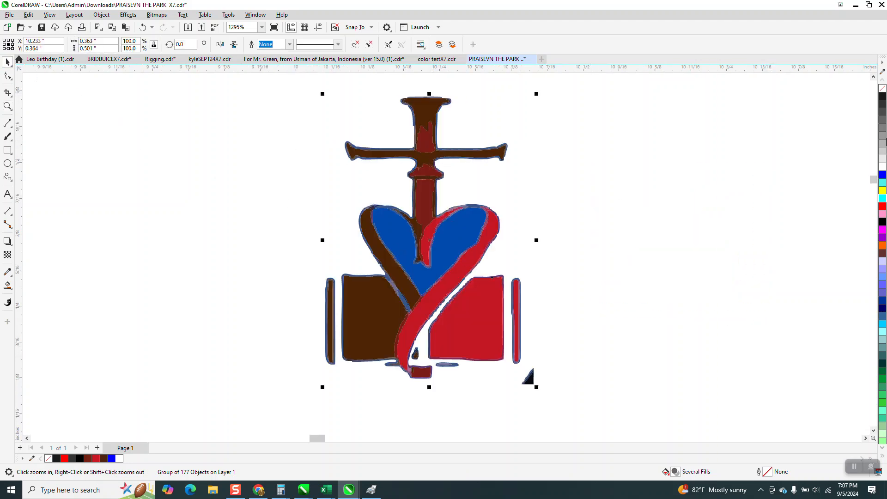
pyautogui.click(883, 92)
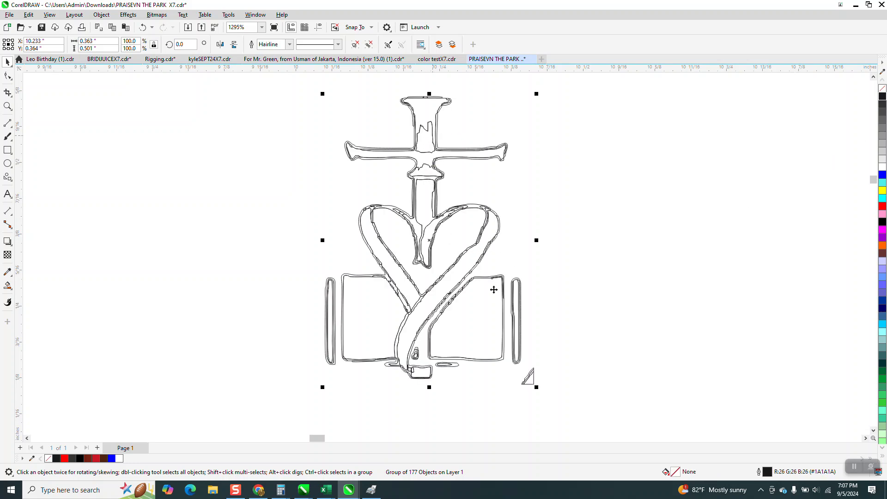
# Ungroup the traced emblem and delete the stray triangle at its lower right corner.
pyautogui.scroll(-1, 300, 241)
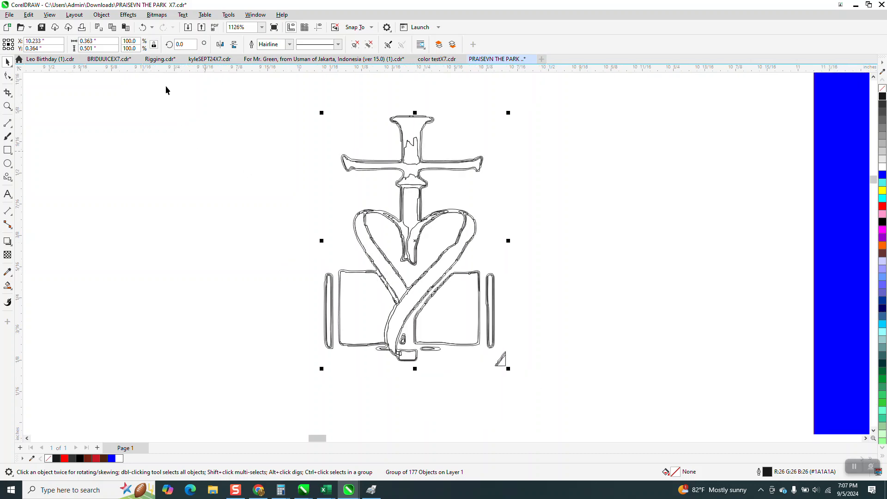
pyautogui.click(101, 14)
pyautogui.moveTo(122, 174)
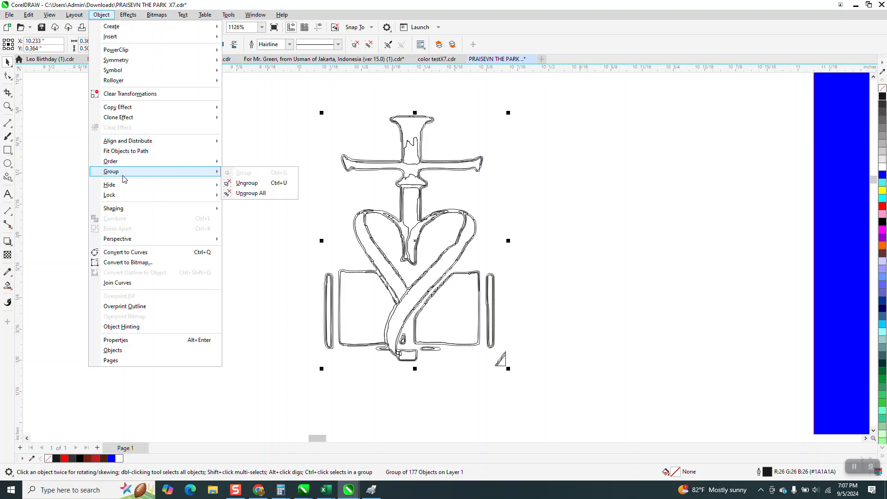
pyautogui.click(231, 183)
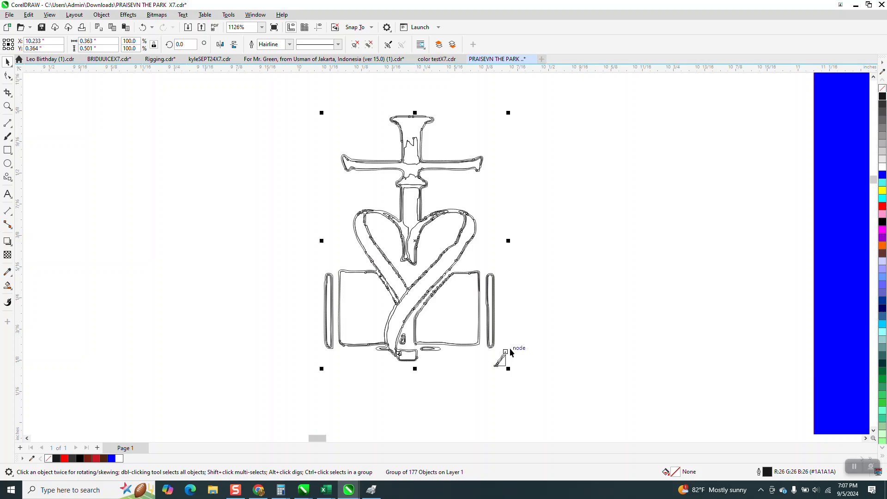
pyautogui.moveTo(515, 345); pyautogui.dragTo(494, 369)
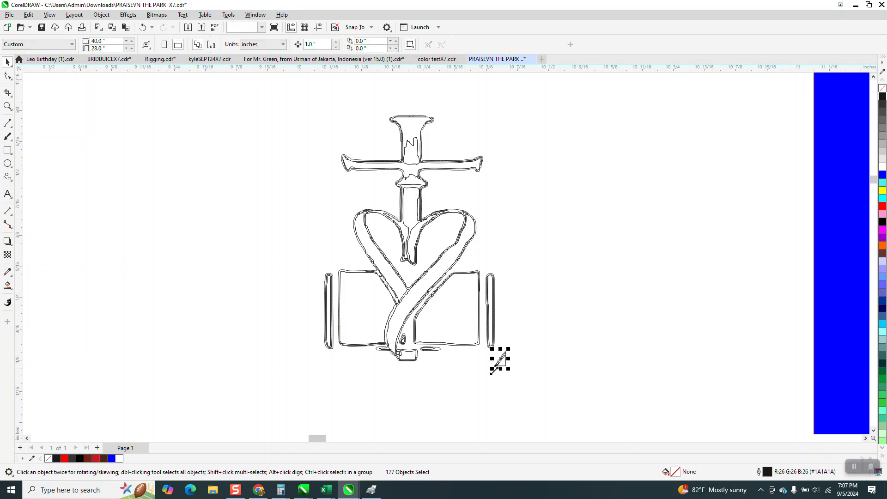
pyautogui.press('Delete')
# Delete the nested flat oval curves beneath the right half of the book.
pyautogui.click(432, 348)
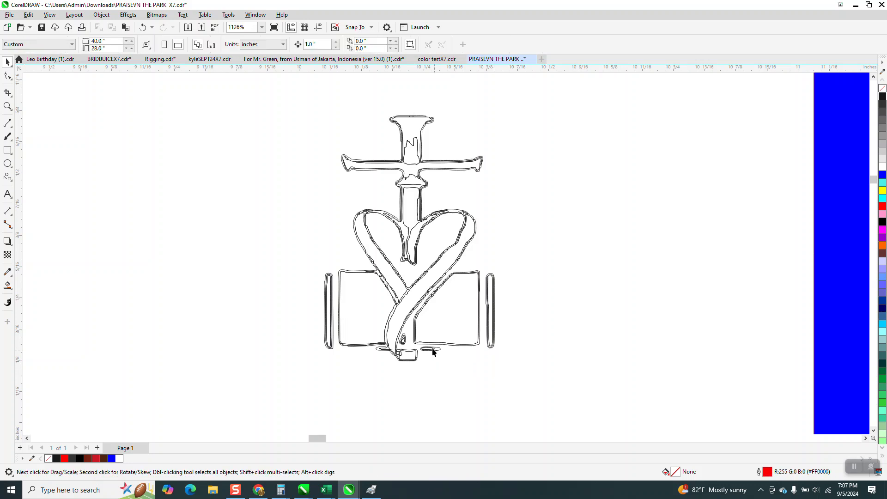
pyautogui.click(432, 348)
pyautogui.press('Delete')
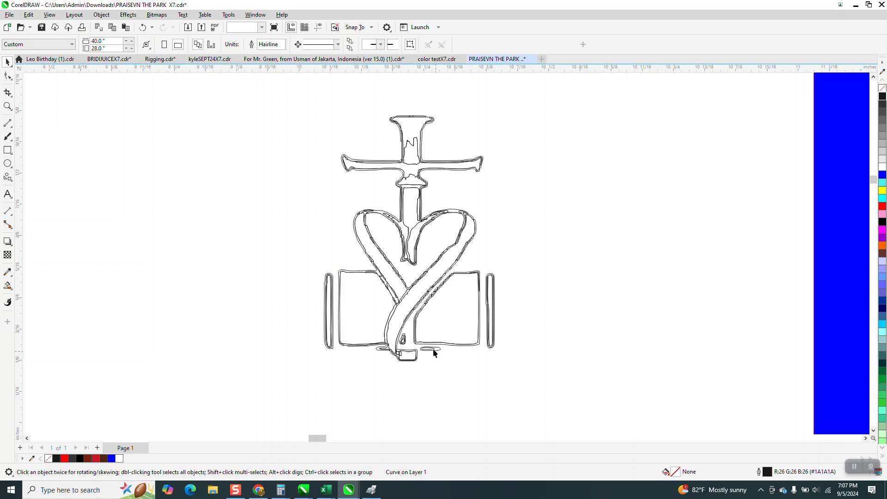
pyautogui.click(434, 349)
pyautogui.press('Delete')
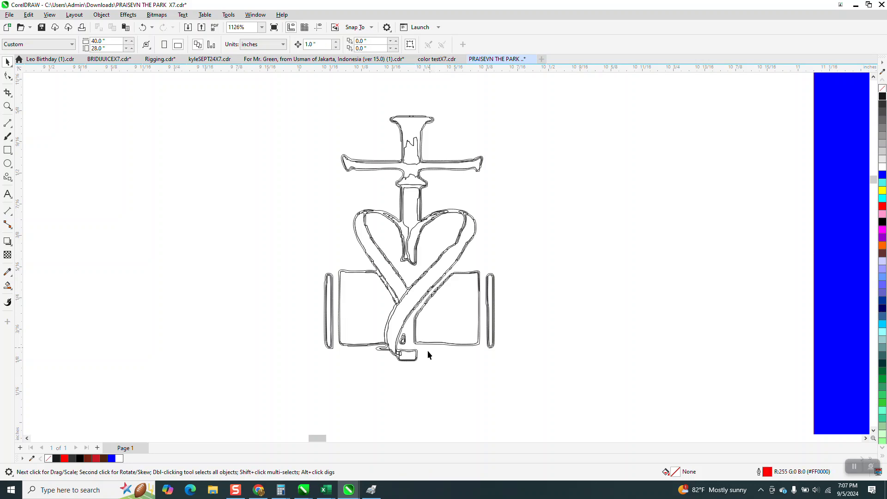
# Delete the small nested droplet-shaped curves between the ribbon and the right half of the book.
pyautogui.click(404, 342)
pyautogui.press('Delete')
pyautogui.click(402, 341)
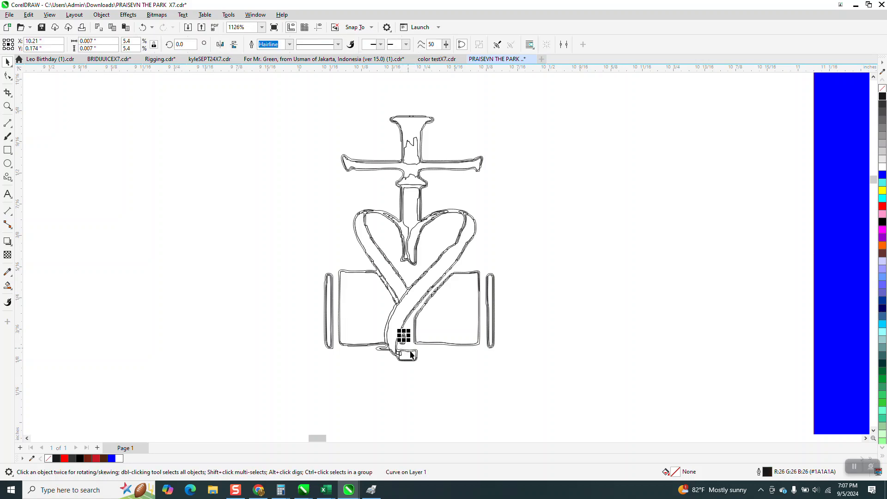
pyautogui.press('Delete')
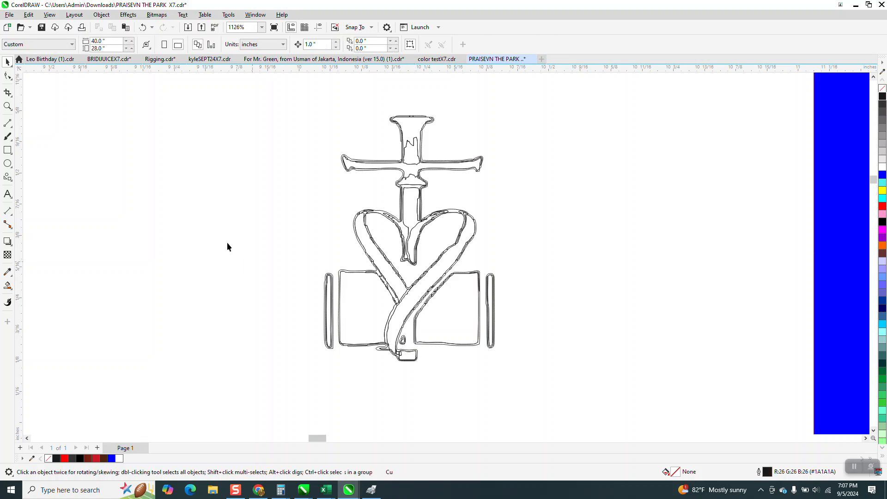
pyautogui.click(7, 106)
pyautogui.moveTo(376, 286); pyautogui.dragTo(460, 375)
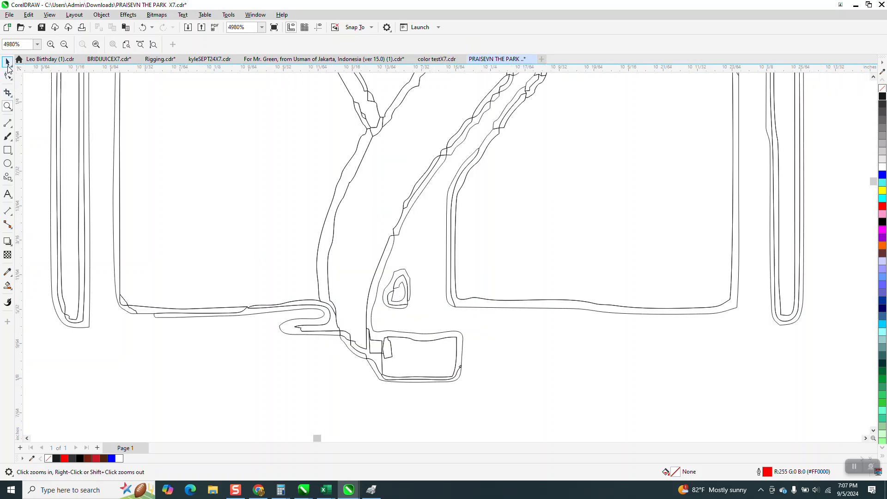
pyautogui.moveTo(428, 252); pyautogui.dragTo(422, 294)
pyautogui.moveTo(387, 325); pyautogui.dragTo(385, 325)
pyautogui.press('Delete')
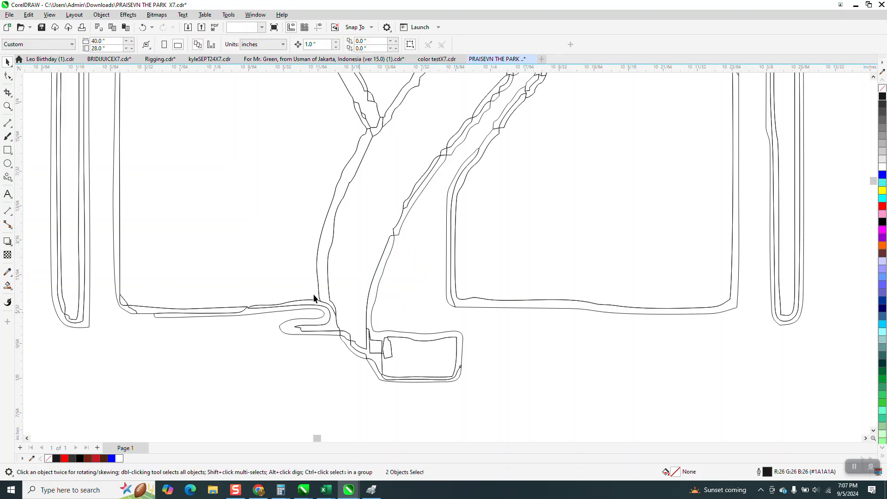
pyautogui.scroll(-4, 314, 299)
pyautogui.scroll(-1, 278, 300)
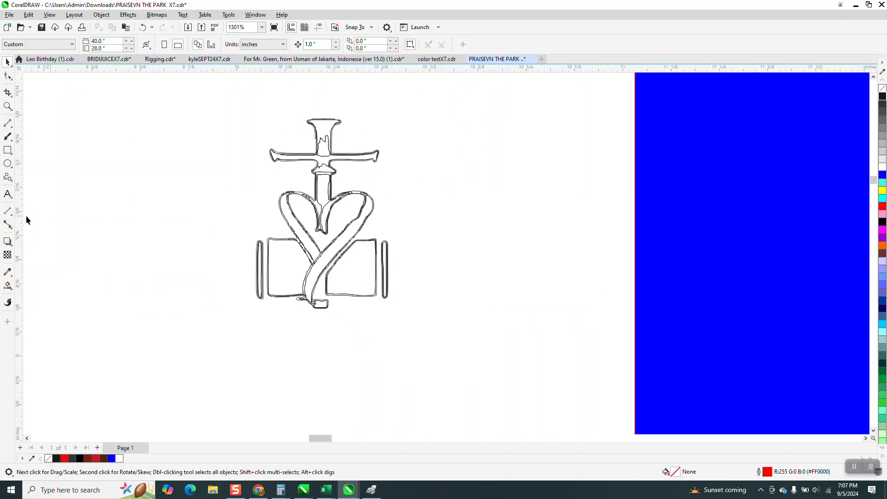
# Draw a rectangle about 0.451 by 0.529 inches around the traced emblem and Smart Fill the area around the emblem with cyan (#00FFFF).
pyautogui.click(8, 151)
pyautogui.moveTo(236, 111); pyautogui.dragTo(410, 315)
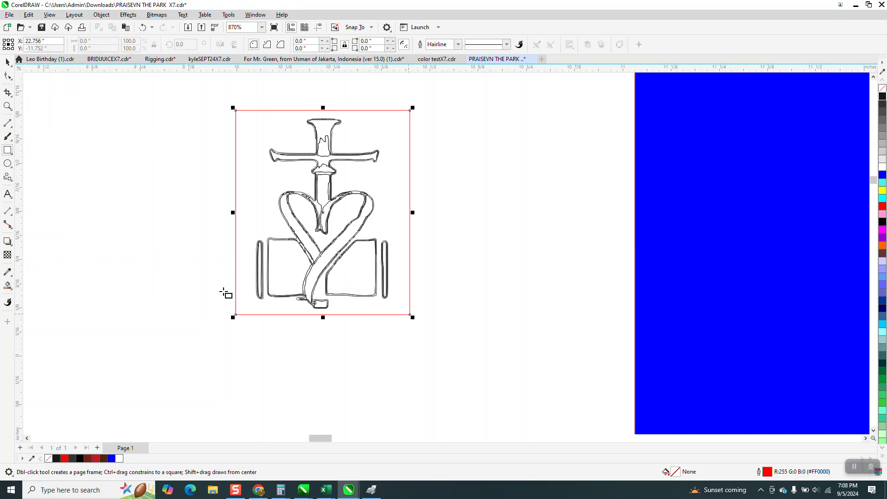
pyautogui.click(12, 291)
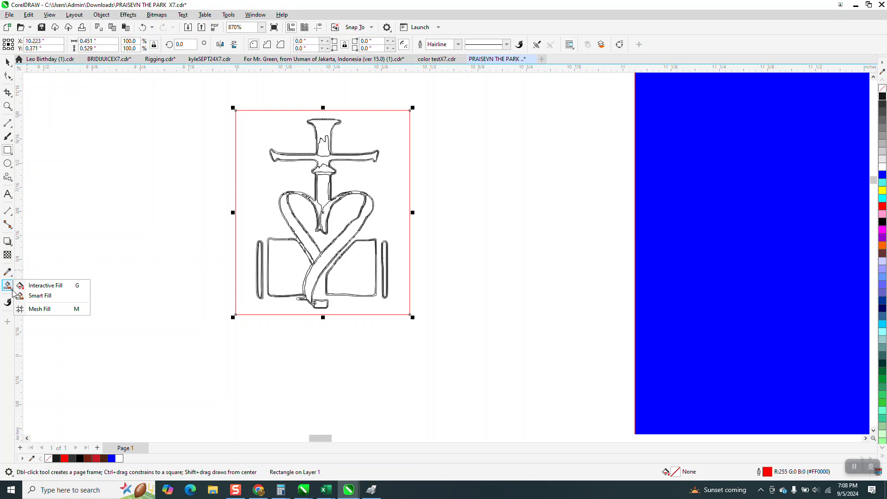
pyautogui.click(52, 296)
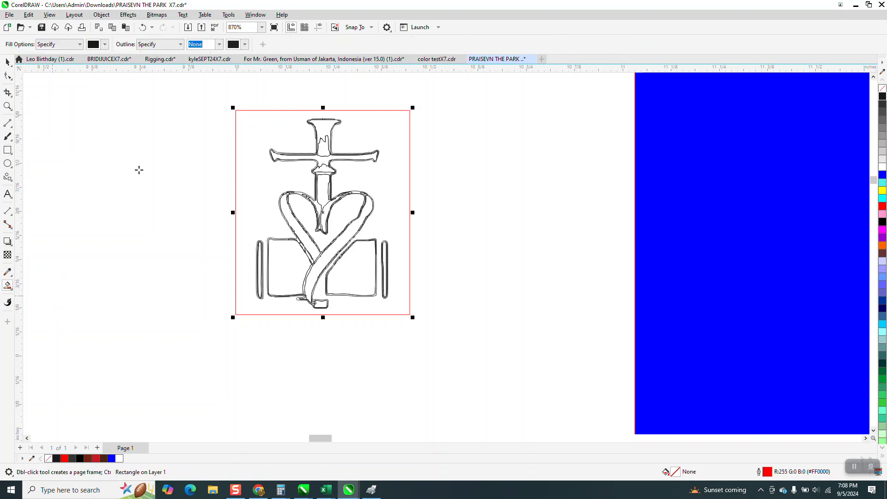
pyautogui.click(105, 44)
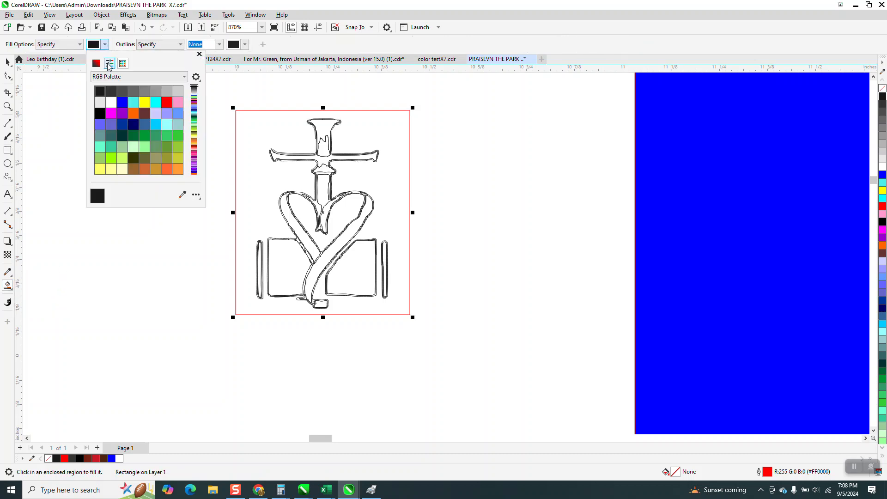
pyautogui.click(155, 102)
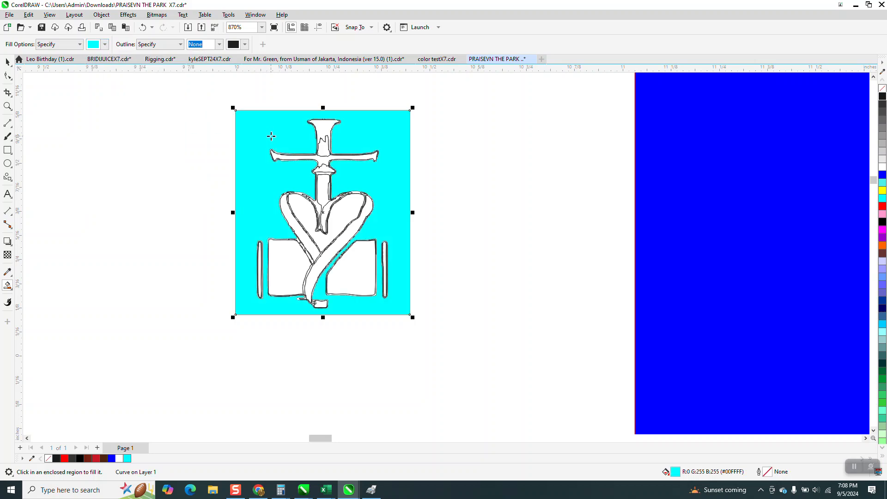
# Move the cyan background shape 1 inch left and 1 inch down, and replace its fill with a near-black outline.
pyautogui.press('Left')
pyautogui.scroll(-1, 384, 202)
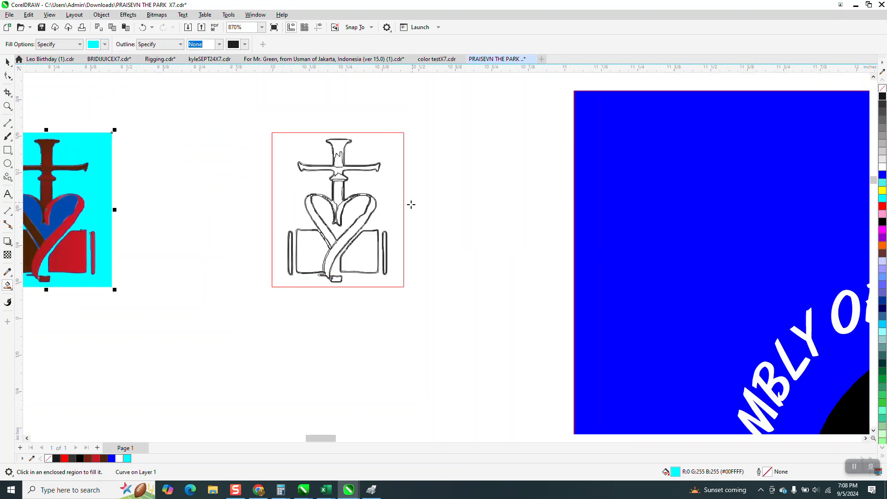
pyautogui.scroll(-3, 347, 221)
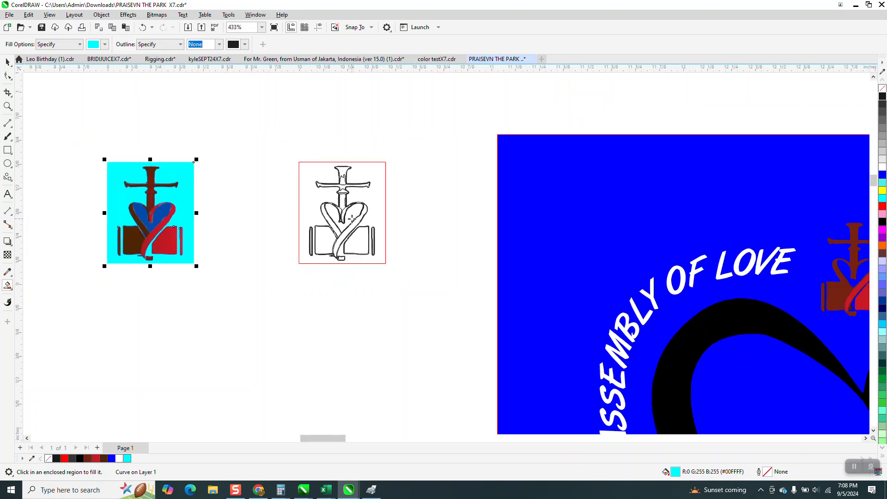
pyautogui.press('Down')
pyautogui.scroll(-1, 288, 216)
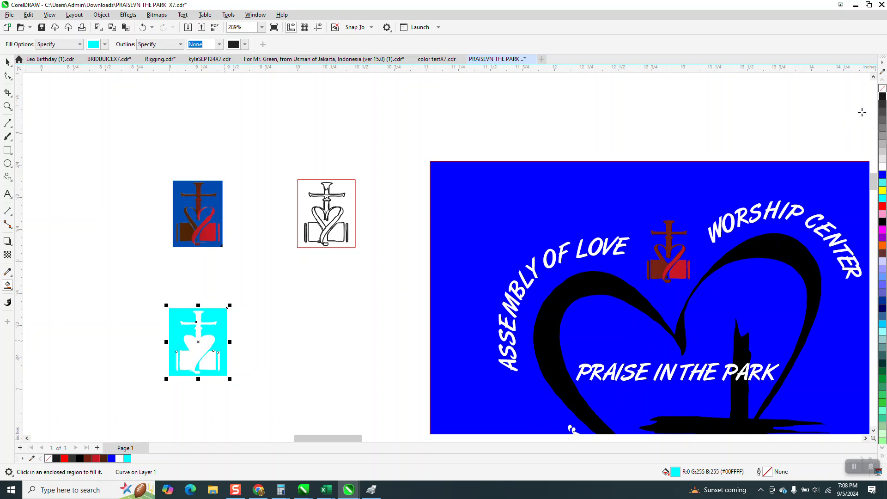
pyautogui.click(882, 88)
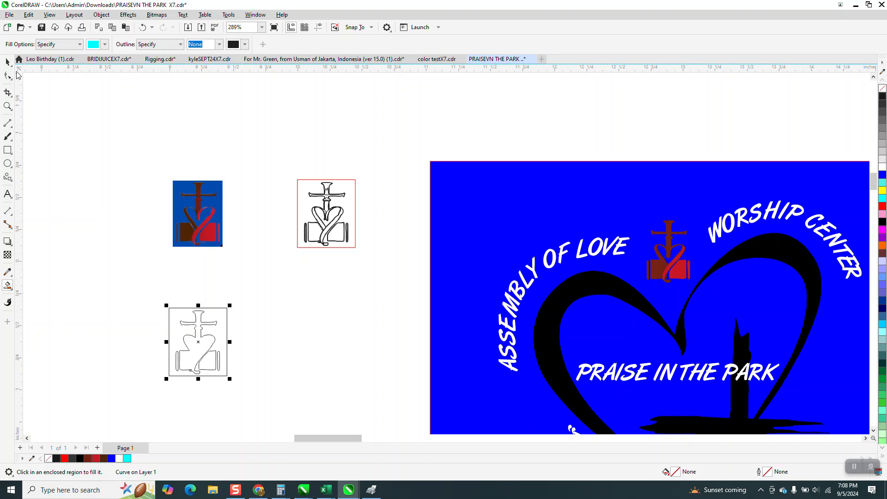
# Move the cropped emblem bitmap 1 inch left and the outlined silhouette 1 inch up into its place.
pyautogui.moveTo(132, 160); pyautogui.dragTo(246, 252)
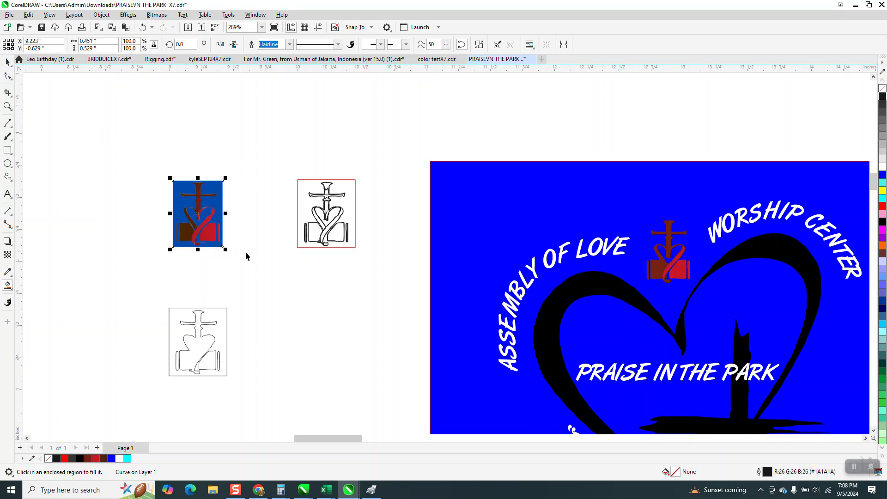
pyautogui.press('Left')
pyautogui.moveTo(139, 310); pyautogui.dragTo(258, 370)
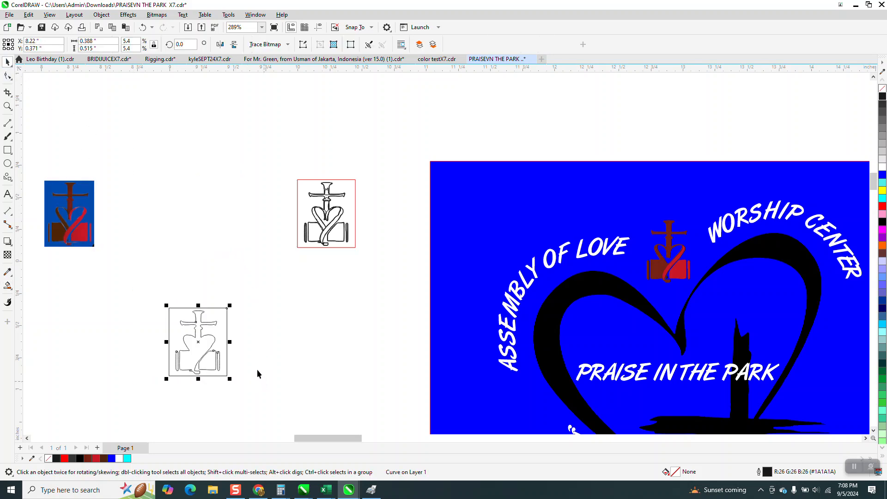
pyautogui.press('Up')
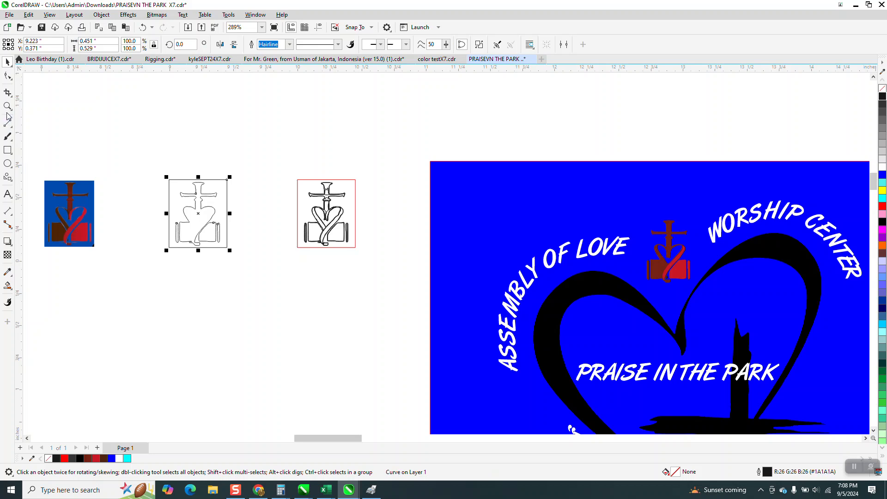
# Smart Fill the inner heart of the traced emblem with cyan and move the new shape 1 inch left onto the silhouette.
pyautogui.click(10, 108)
pyautogui.moveTo(148, 167); pyautogui.dragTo(432, 278)
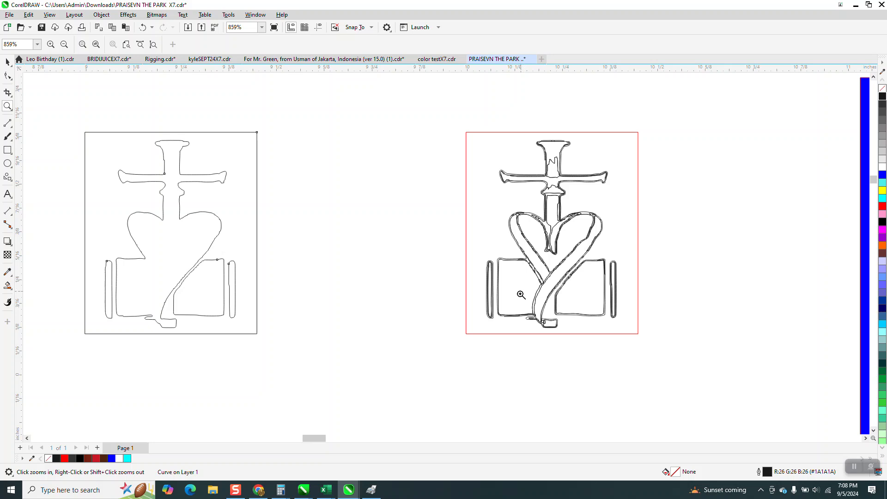
pyautogui.click(8, 285)
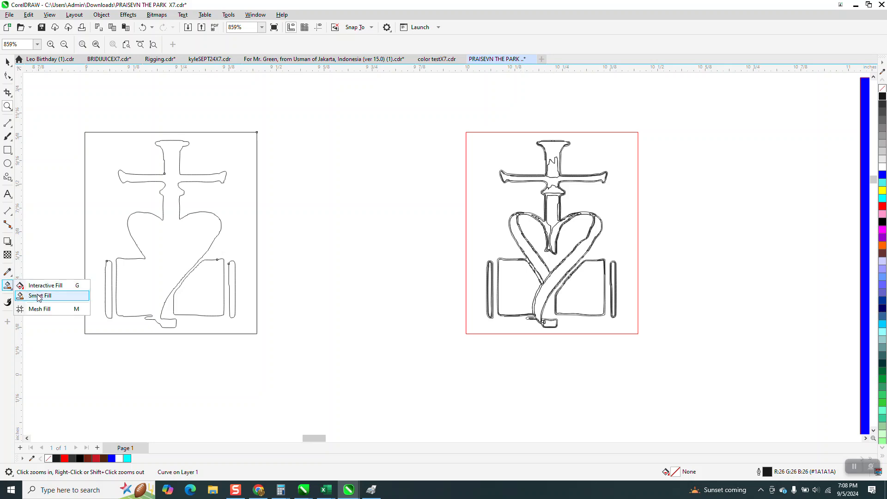
pyautogui.click(39, 298)
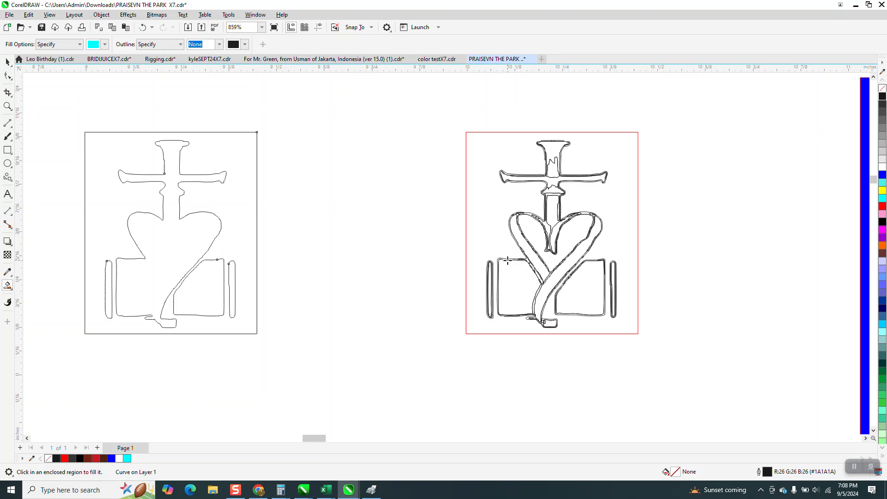
pyautogui.click(531, 237)
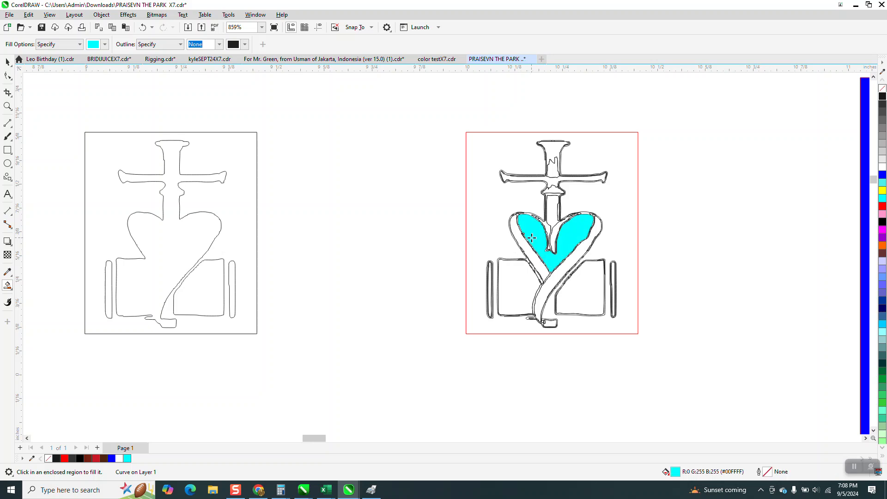
pyautogui.press('Left')
# Smart Fill the right and left ribbon bands with cyan, moving each new shape 1 inch left onto the silhouette.
pyautogui.click(588, 243)
pyautogui.press('Left')
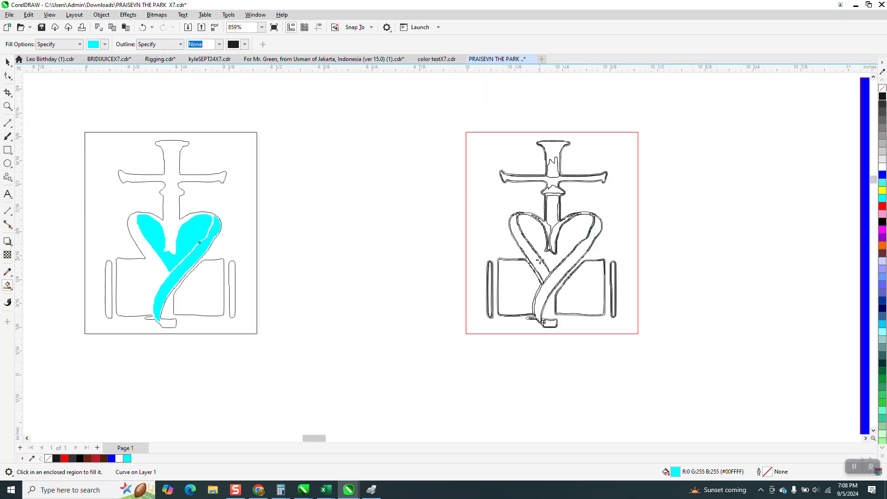
pyautogui.click(540, 260)
pyautogui.press('Left')
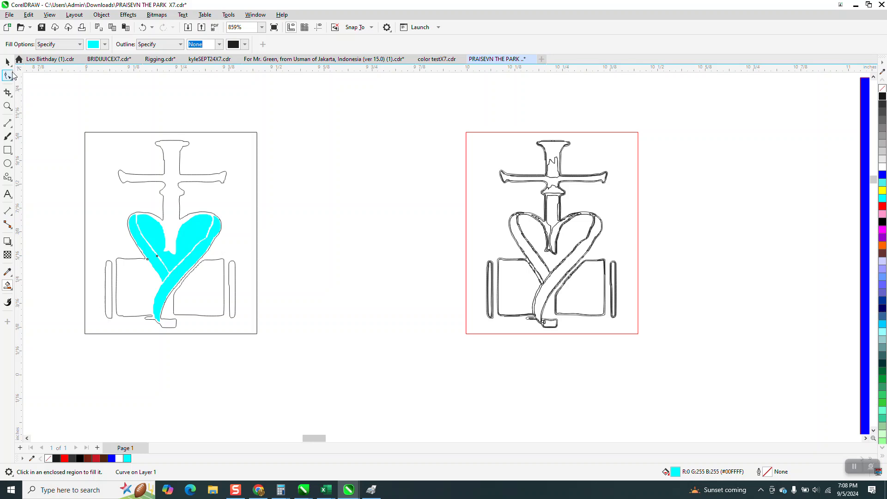
# Remove the cyan fill from the heart and both ribbon shapes and give them a red (#FF0000) outline.
pyautogui.moveTo(66, 196)
pyautogui.mouseDown()
pyautogui.moveTo(201, 281)
pyautogui.moveTo(256, 345)
pyautogui.mouseUp()
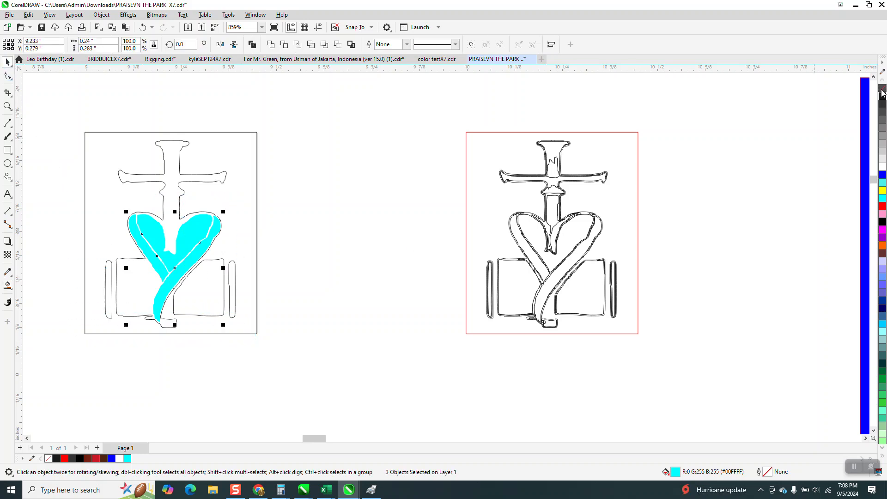
pyautogui.click(881, 90)
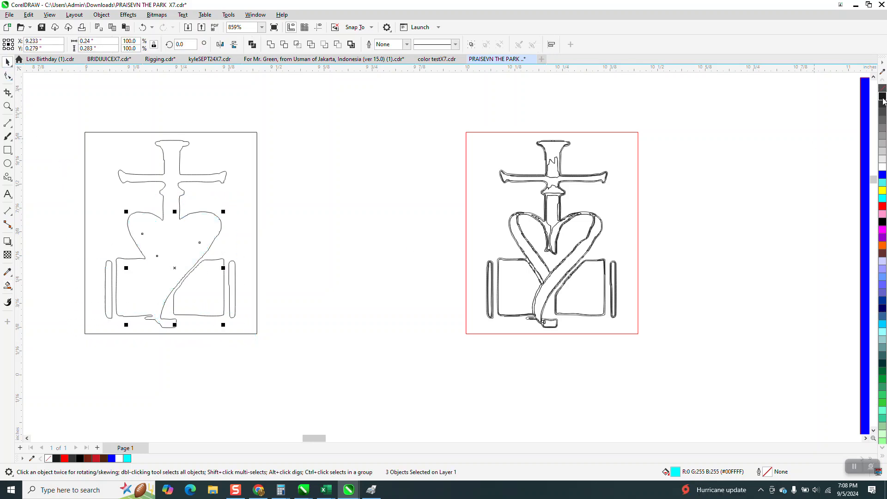
pyautogui.rightClick(882, 206)
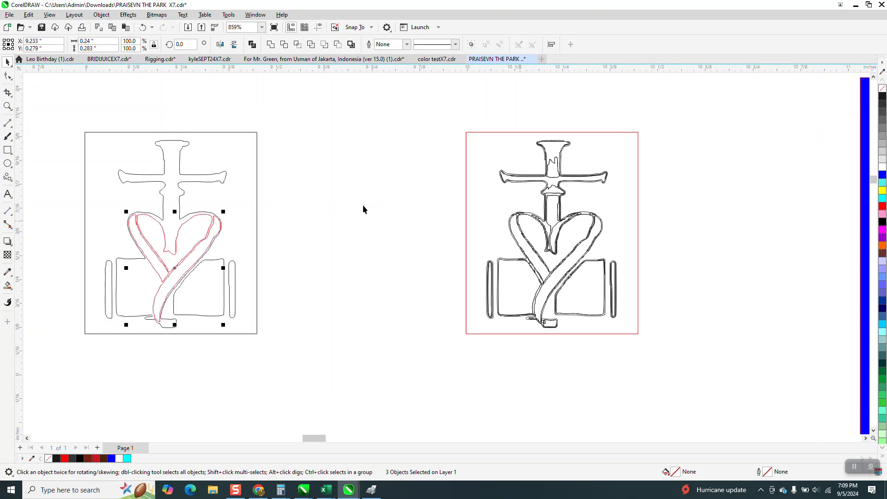
# Smooth the jagged edges of the left ribbon band and the inner heart using a 0.1-inch nib and a rate of 20.
pyautogui.click(11, 109)
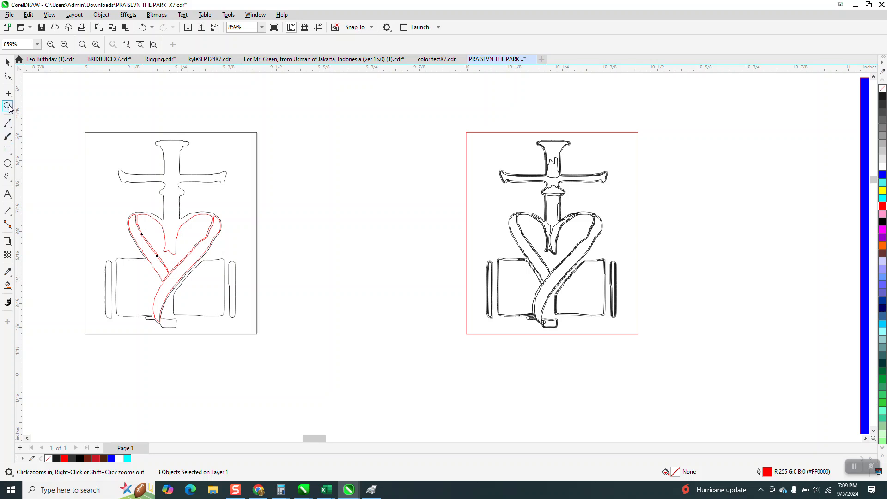
pyautogui.moveTo(269, 303); pyautogui.dragTo(271, 305)
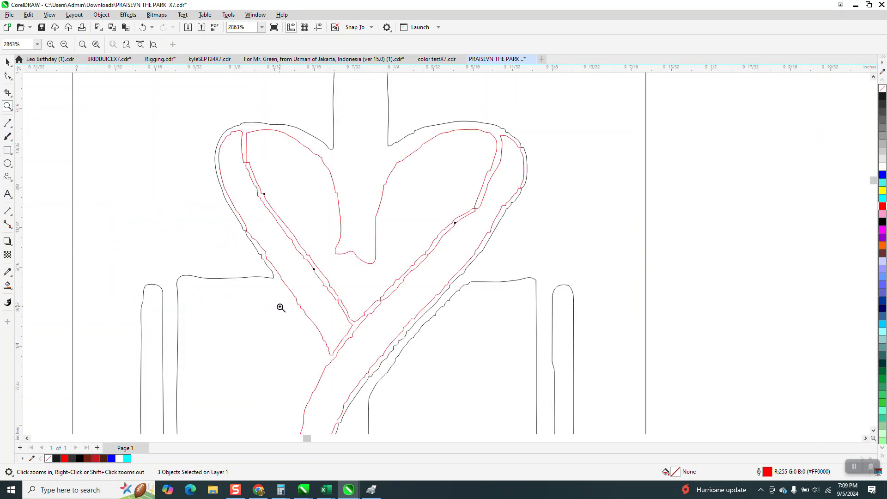
pyautogui.click(11, 80)
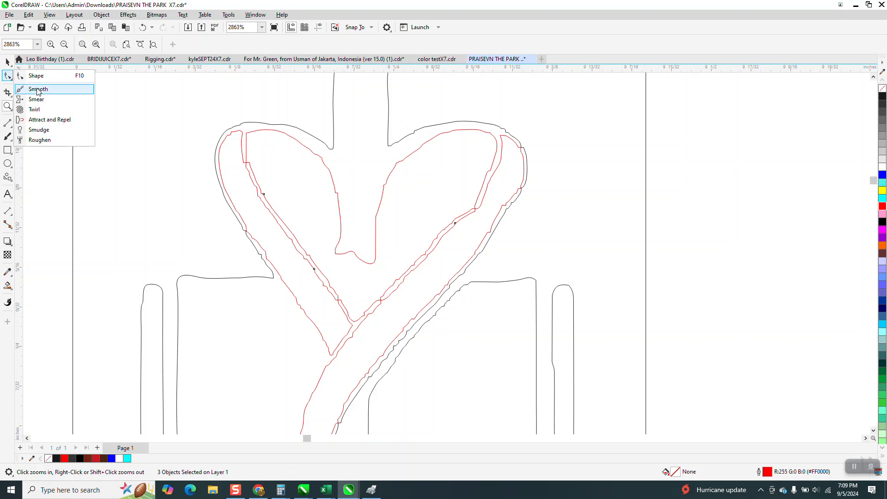
pyautogui.click(39, 89)
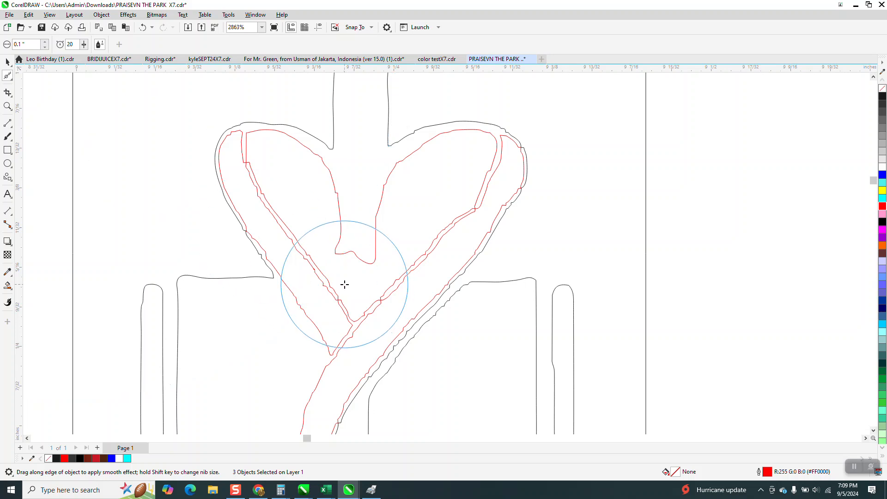
pyautogui.moveTo(323, 276)
pyautogui.mouseDown()
pyautogui.moveTo(299, 257)
pyautogui.moveTo(243, 158)
pyautogui.moveTo(328, 295)
pyautogui.moveTo(353, 317)
pyautogui.moveTo(387, 275)
pyautogui.moveTo(466, 211)
pyautogui.moveTo(489, 167)
pyautogui.moveTo(470, 144)
pyautogui.moveTo(398, 169)
pyautogui.moveTo(357, 249)
pyautogui.moveTo(319, 134)
pyautogui.moveTo(376, 253)
pyautogui.moveTo(362, 251)
pyautogui.moveTo(327, 164)
pyautogui.moveTo(353, 210)
pyautogui.moveTo(251, 158)
pyautogui.moveTo(240, 123)
pyautogui.moveTo(234, 146)
pyautogui.moveTo(293, 271)
pyautogui.moveTo(329, 317)
pyautogui.moveTo(287, 326)
pyautogui.moveTo(242, 174)
pyautogui.moveTo(237, 192)
pyautogui.moveTo(267, 254)
pyautogui.moveTo(231, 172)
pyautogui.moveTo(292, 175)
pyautogui.mouseUp()
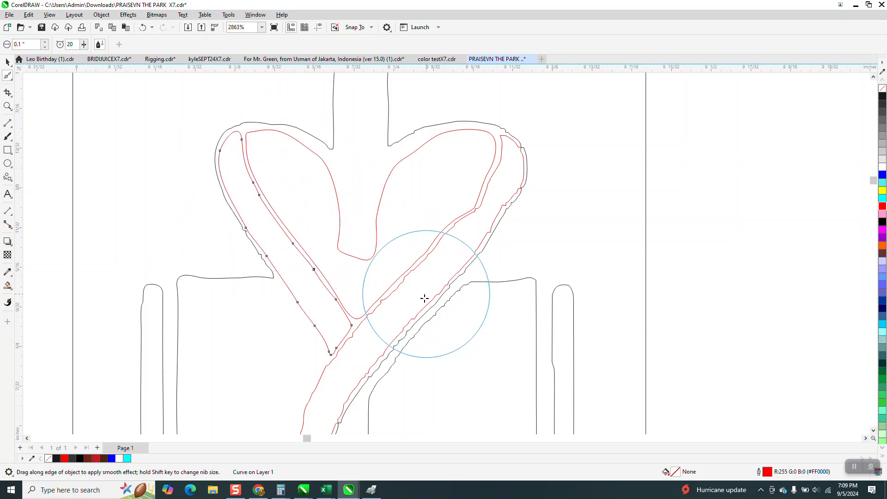
# Smooth the edges of the right ribbon band down to its lower tip.
pyautogui.moveTo(428, 304)
pyautogui.mouseDown()
pyautogui.moveTo(511, 159)
pyautogui.moveTo(474, 191)
pyautogui.moveTo(388, 218)
pyautogui.moveTo(362, 317)
pyautogui.moveTo(370, 321)
pyautogui.moveTo(465, 212)
pyautogui.moveTo(478, 232)
pyautogui.moveTo(515, 174)
pyautogui.moveTo(539, 185)
pyautogui.moveTo(531, 198)
pyautogui.moveTo(523, 183)
pyautogui.moveTo(520, 227)
pyautogui.moveTo(393, 250)
pyautogui.mouseUp()
pyautogui.scroll(-2, 393, 249)
pyautogui.moveTo(396, 313)
pyautogui.mouseDown()
pyautogui.moveTo(354, 358)
pyautogui.moveTo(340, 407)
pyautogui.moveTo(348, 339)
pyautogui.moveTo(371, 337)
pyautogui.moveTo(408, 294)
pyautogui.moveTo(438, 311)
pyautogui.mouseUp()
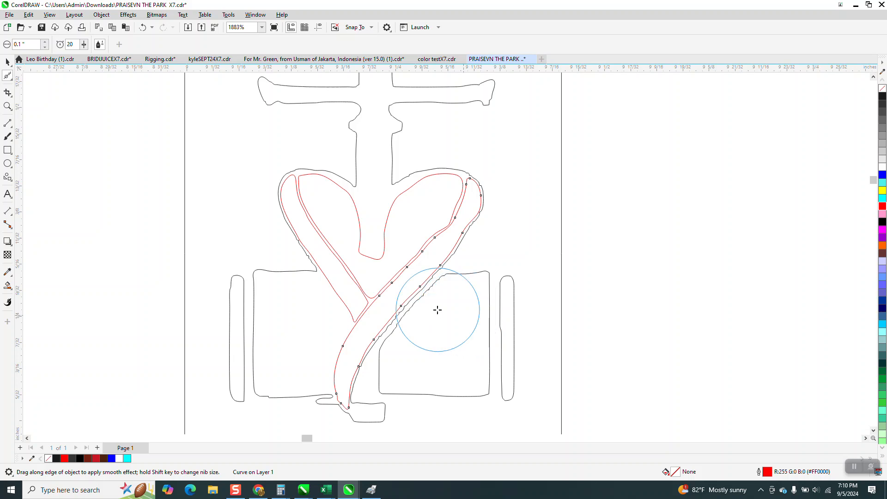
# Try to smooth the jagged black silhouette edges between the ribbon and the right half of the book.
pyautogui.click(7, 107)
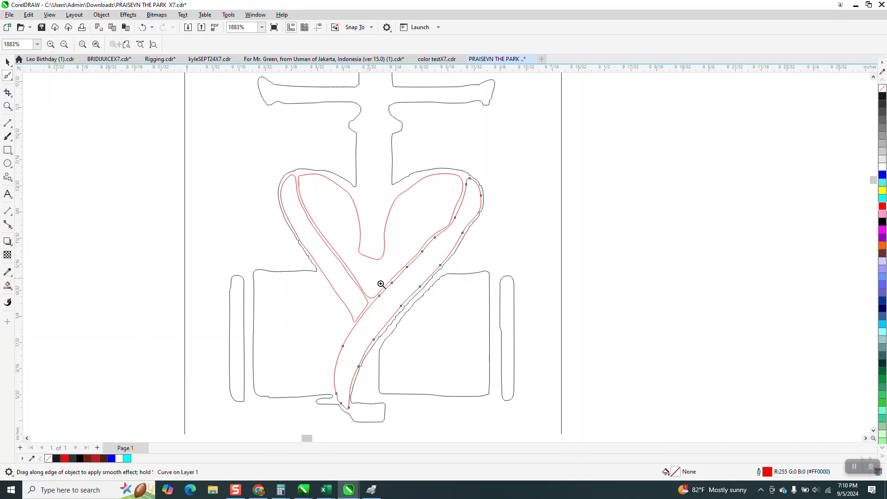
pyautogui.moveTo(482, 341); pyautogui.dragTo(550, 366)
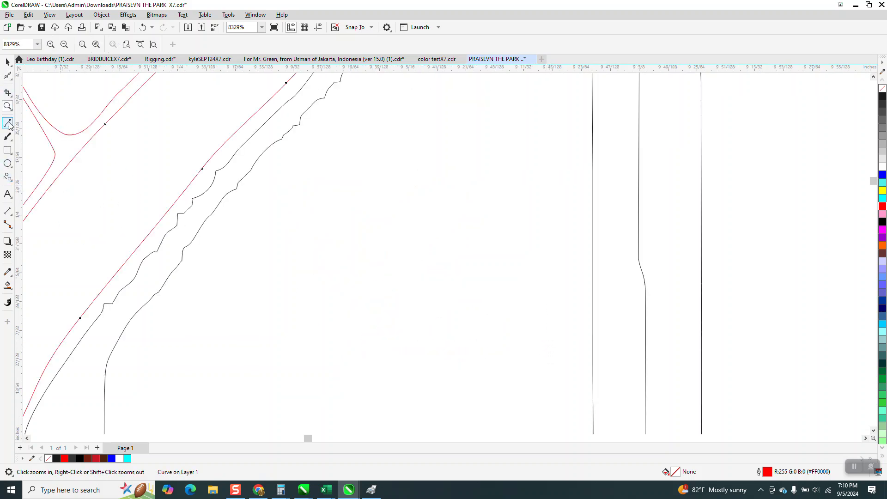
pyautogui.click(11, 79)
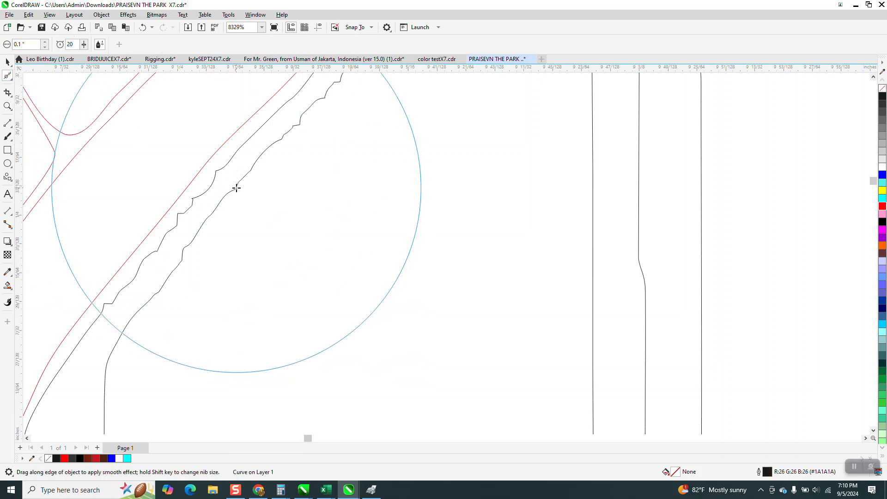
pyautogui.scroll(-1, 245, 228)
pyautogui.scroll(-1, 231, 188)
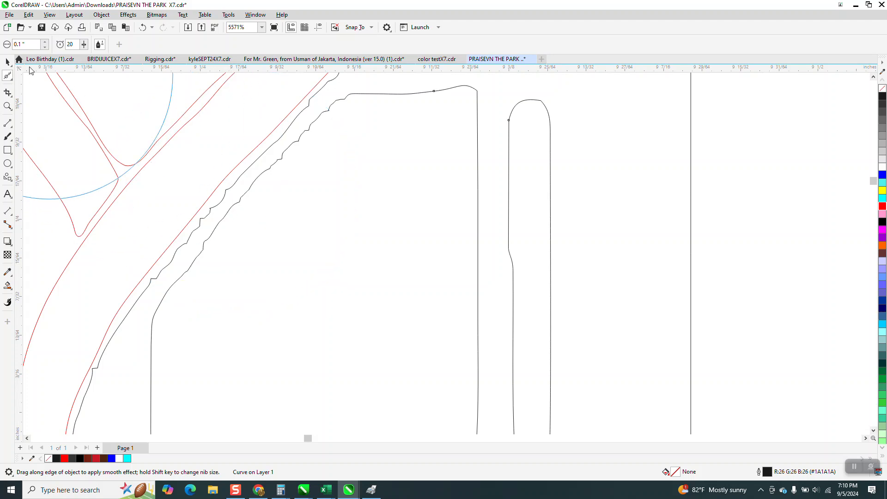
# Break the black silhouette curve apart into separate curves.
pyautogui.press('F10')
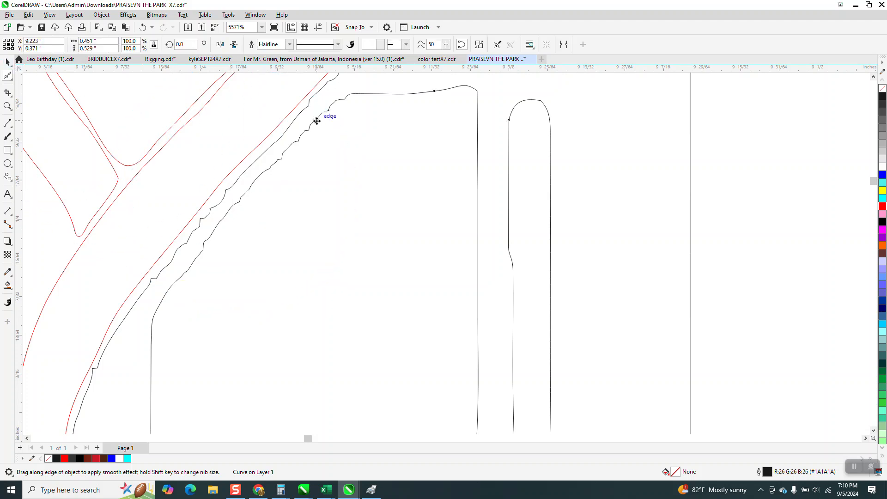
pyautogui.click(551, 143)
pyautogui.click(101, 15)
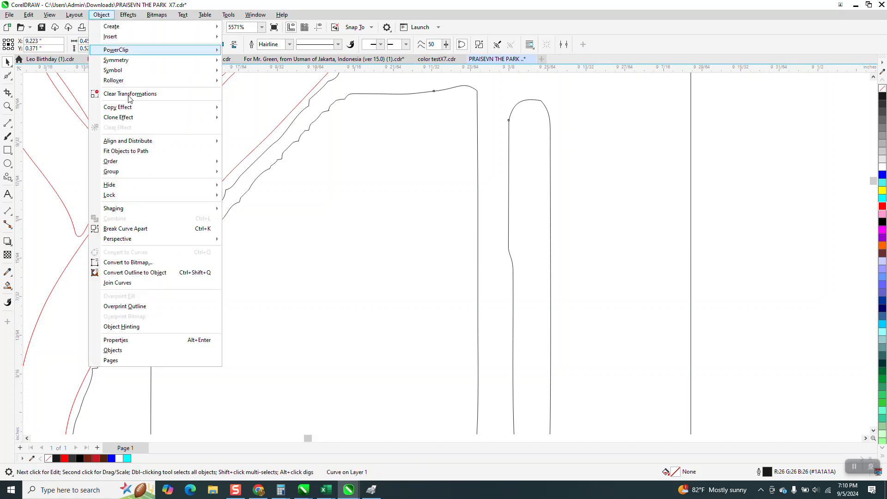
pyautogui.click(154, 228)
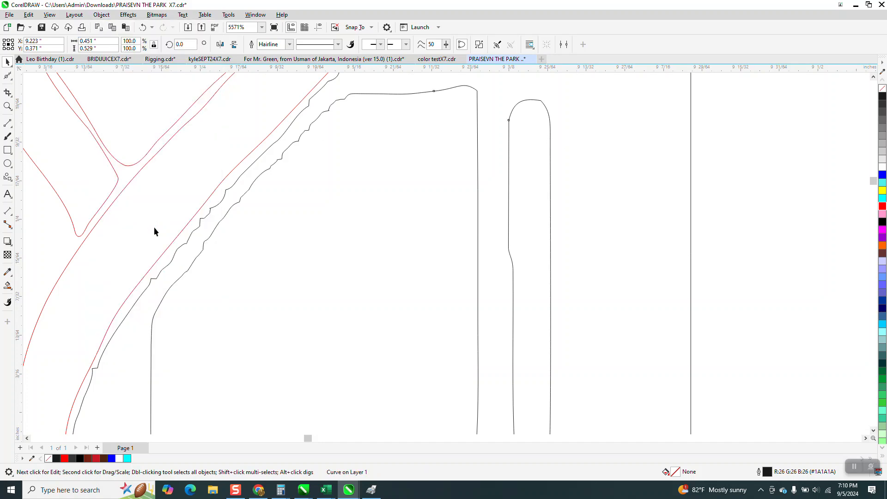
# Smooth the jagged black edges between the right ribbon band and the right half of the book.
pyautogui.click(7, 76)
pyautogui.click(41, 90)
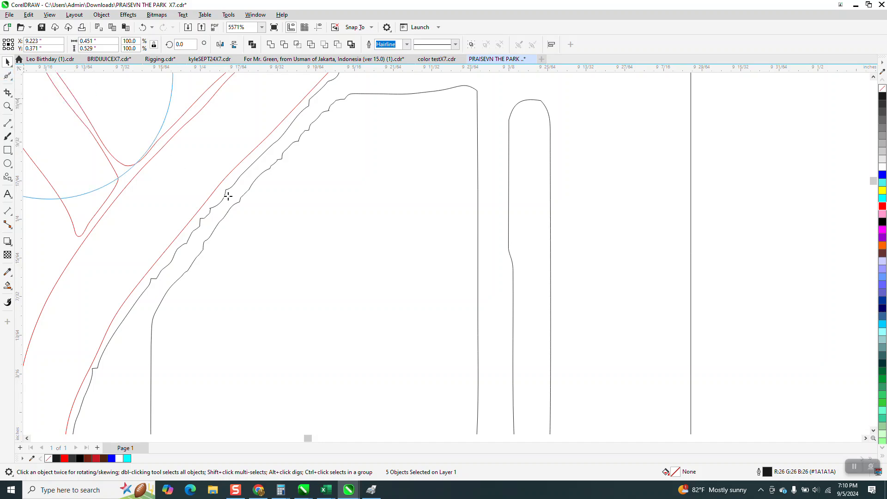
pyautogui.moveTo(240, 208)
pyautogui.mouseDown()
pyautogui.moveTo(264, 166)
pyautogui.moveTo(322, 114)
pyautogui.moveTo(238, 193)
pyautogui.moveTo(165, 288)
pyautogui.moveTo(160, 270)
pyautogui.moveTo(186, 233)
pyautogui.moveTo(228, 188)
pyautogui.moveTo(181, 247)
pyautogui.moveTo(328, 89)
pyautogui.moveTo(326, 100)
pyautogui.moveTo(421, 122)
pyautogui.mouseUp()
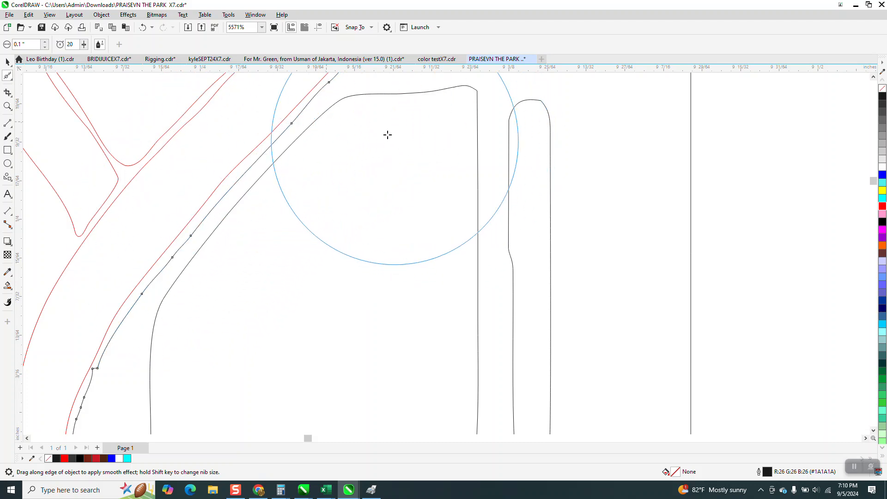
pyautogui.scroll(-2, 390, 136)
pyautogui.moveTo(226, 255)
pyautogui.mouseDown()
pyautogui.moveTo(216, 267)
pyautogui.moveTo(234, 311)
pyautogui.moveTo(231, 326)
pyautogui.moveTo(217, 328)
pyautogui.moveTo(259, 357)
pyautogui.moveTo(224, 372)
pyautogui.moveTo(193, 356)
pyautogui.moveTo(169, 327)
pyautogui.moveTo(65, 329)
pyautogui.moveTo(55, 317)
pyautogui.moveTo(46, 183)
pyautogui.moveTo(52, 116)
pyautogui.moveTo(130, 113)
pyautogui.moveTo(193, 184)
pyautogui.mouseUp()
pyautogui.scroll(-5, 194, 184)
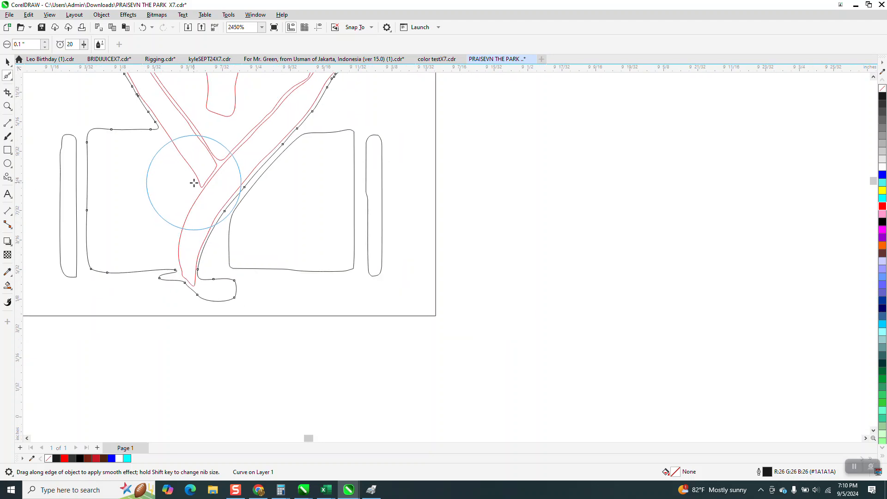
# Smooth the black silhouette around both lobes of the heart, from the cross shaft down to the book.
pyautogui.click(7, 106)
pyautogui.moveTo(143, 105); pyautogui.dragTo(354, 226)
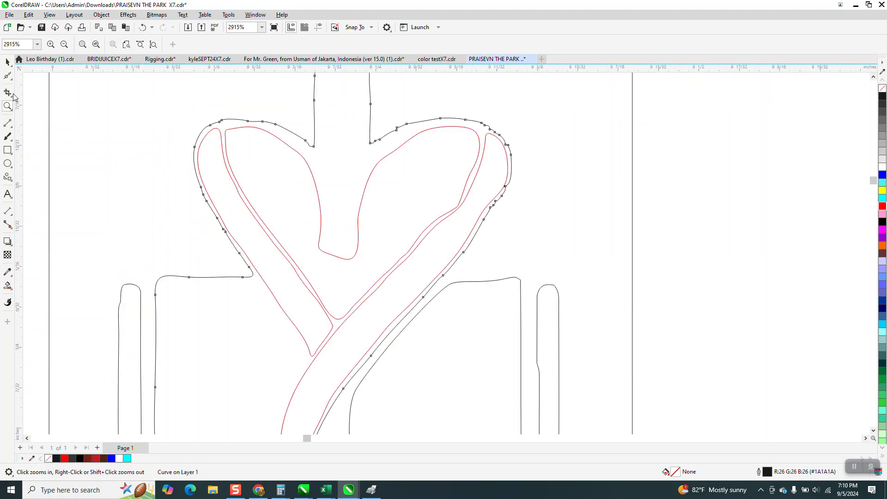
pyautogui.click(12, 80)
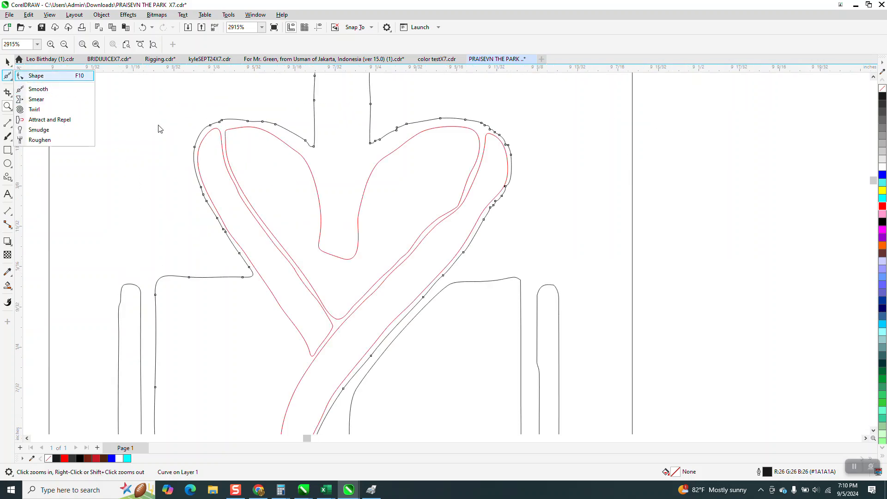
pyautogui.press('F10')
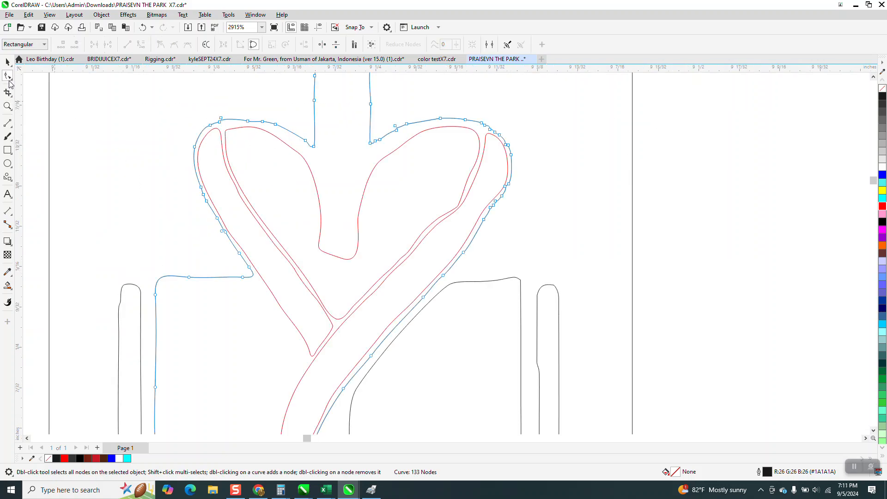
pyautogui.click(14, 82)
pyautogui.click(37, 86)
pyautogui.moveTo(305, 141)
pyautogui.mouseDown()
pyautogui.moveTo(249, 117)
pyautogui.moveTo(225, 119)
pyautogui.moveTo(234, 123)
pyautogui.moveTo(204, 136)
pyautogui.moveTo(205, 194)
pyautogui.moveTo(257, 267)
pyautogui.moveTo(237, 254)
pyautogui.mouseUp()
pyautogui.moveTo(376, 145)
pyautogui.mouseDown()
pyautogui.moveTo(409, 126)
pyautogui.moveTo(471, 115)
pyautogui.moveTo(508, 146)
pyautogui.moveTo(513, 168)
pyautogui.moveTo(497, 214)
pyautogui.moveTo(439, 313)
pyautogui.mouseUp()
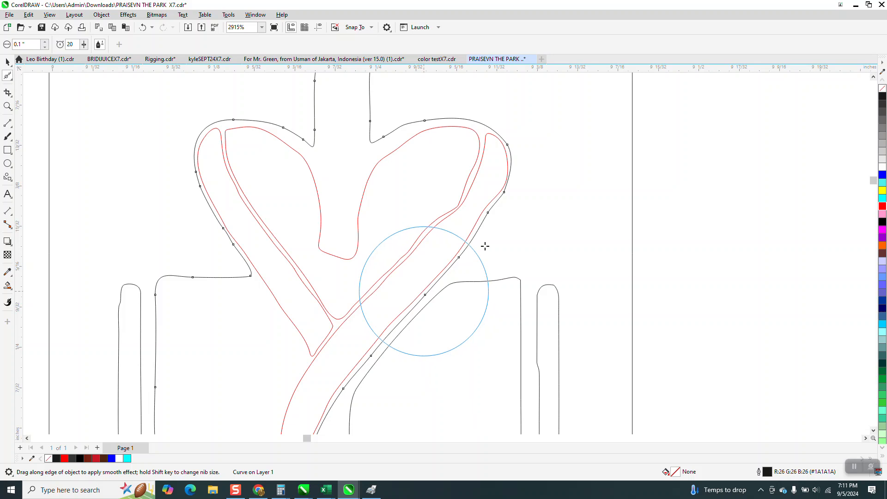
# Reshape the kink in the black silhouette beside the heart's right lobe by moving its node slightly outward.
pyautogui.click(7, 107)
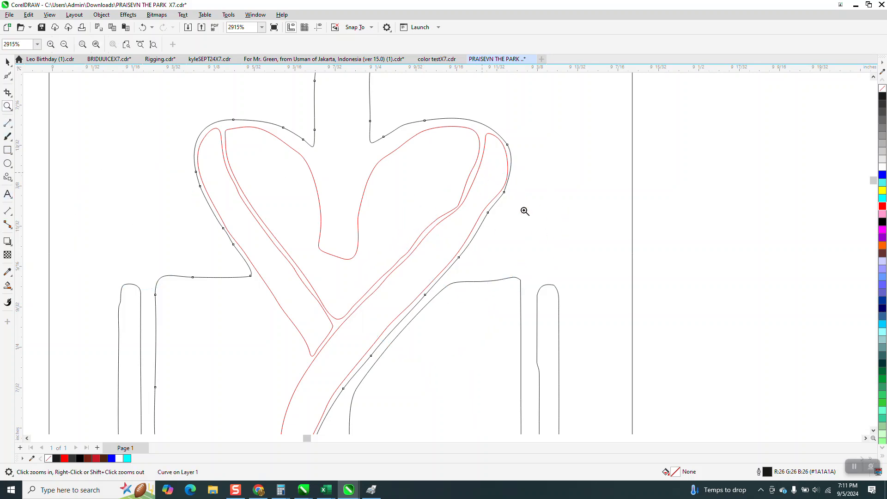
pyautogui.click(537, 220)
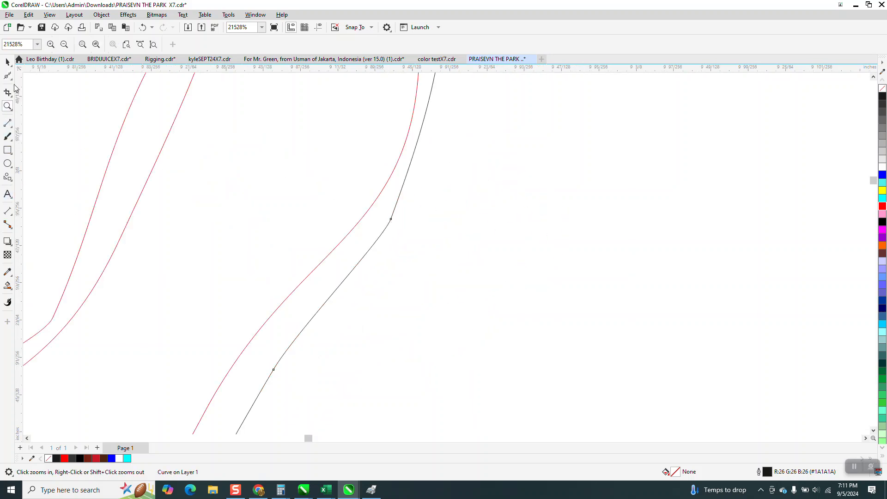
pyautogui.click(9, 77)
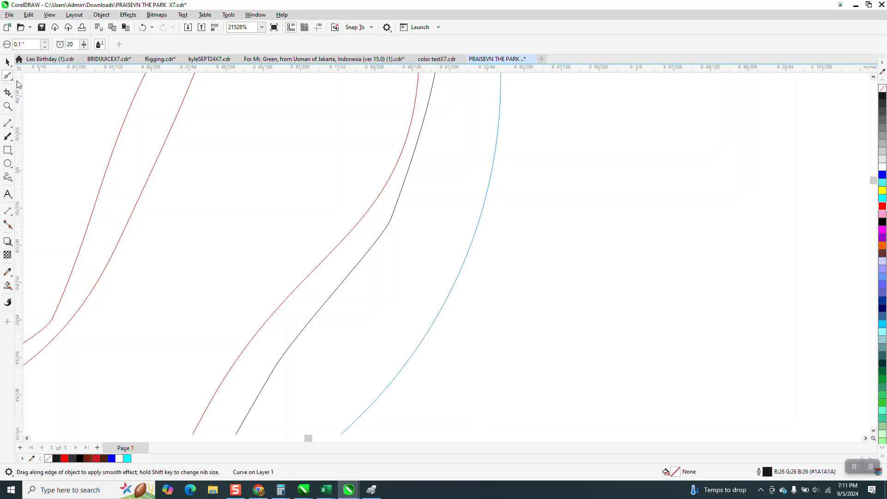
pyautogui.click(11, 80)
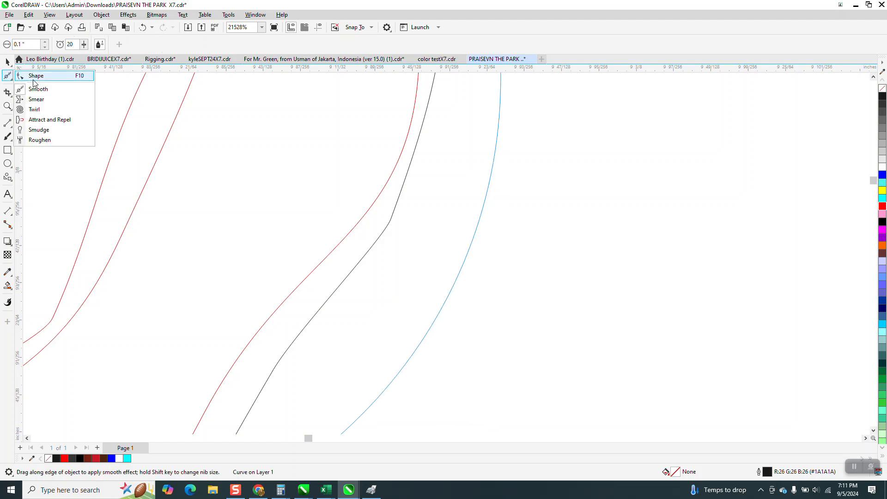
pyautogui.click(34, 76)
pyautogui.scroll(-3, 359, 297)
pyautogui.moveTo(394, 212); pyautogui.dragTo(411, 221)
pyautogui.scroll(-4, 412, 123)
pyautogui.scroll(-3, 402, 185)
pyautogui.scroll(-2, 366, 254)
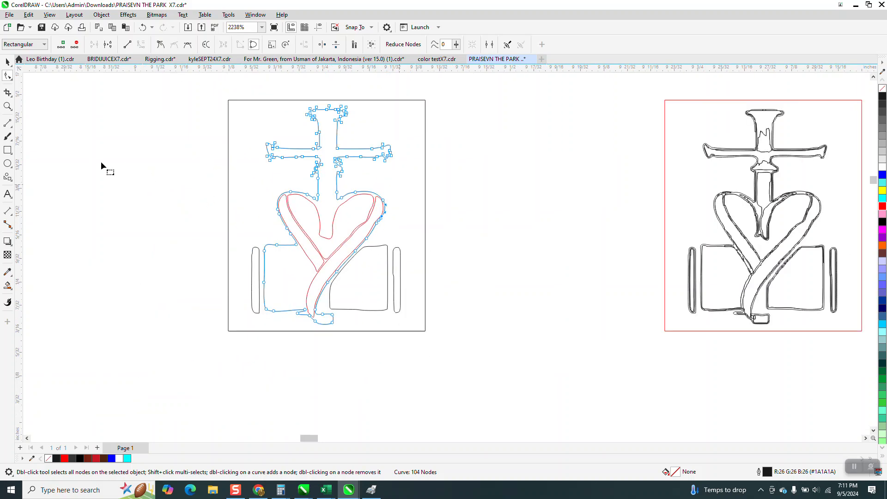
pyautogui.click(7, 106)
pyautogui.moveTo(258, 111); pyautogui.dragTo(472, 215)
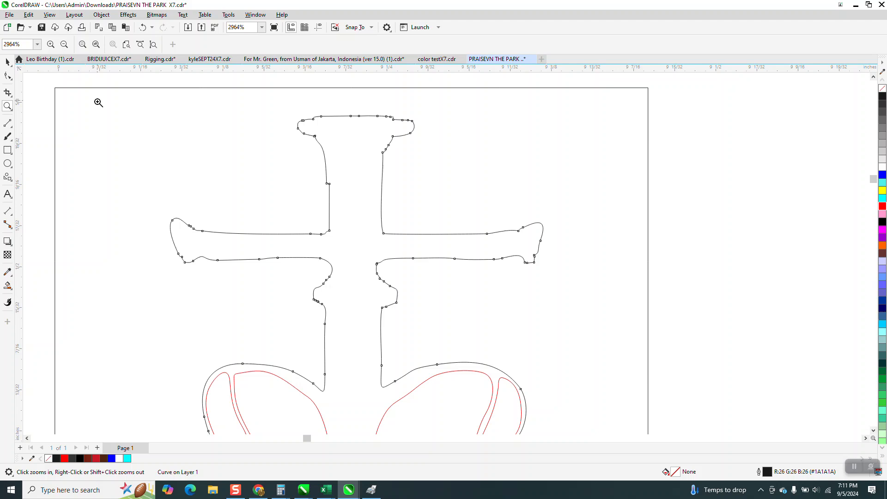
pyautogui.click(13, 83)
pyautogui.click(38, 89)
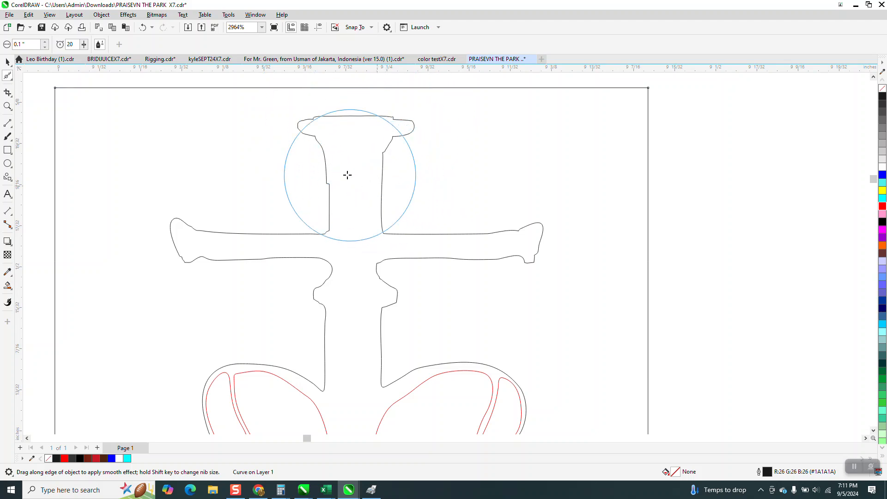
# Draw a horizontal two-point line about 0.051 inches long across the base of the cross shaft, between the heart's lobes.
pyautogui.scroll(-2, 348, 175)
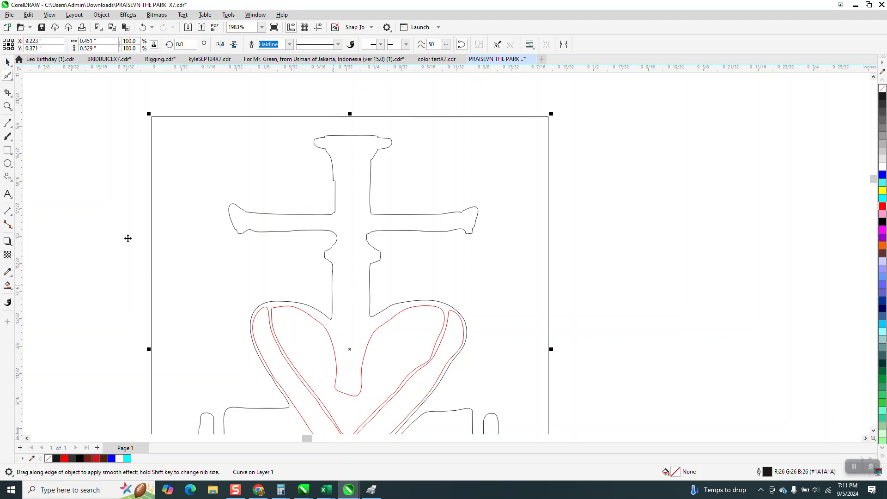
pyautogui.click(7, 123)
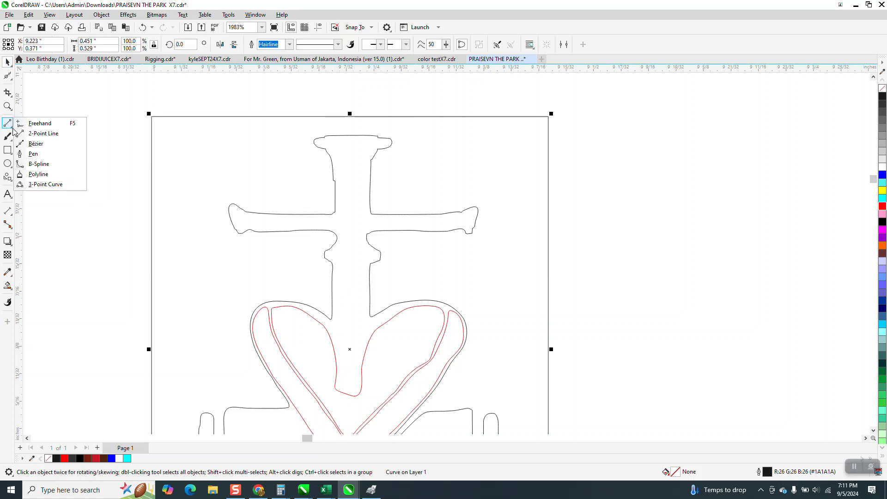
pyautogui.click(53, 134)
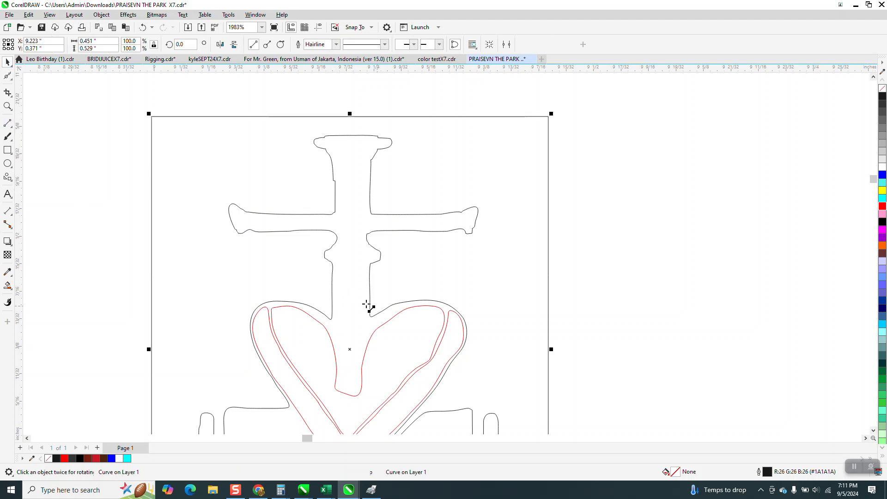
pyautogui.moveTo(332, 306); pyautogui.dragTo(375, 306)
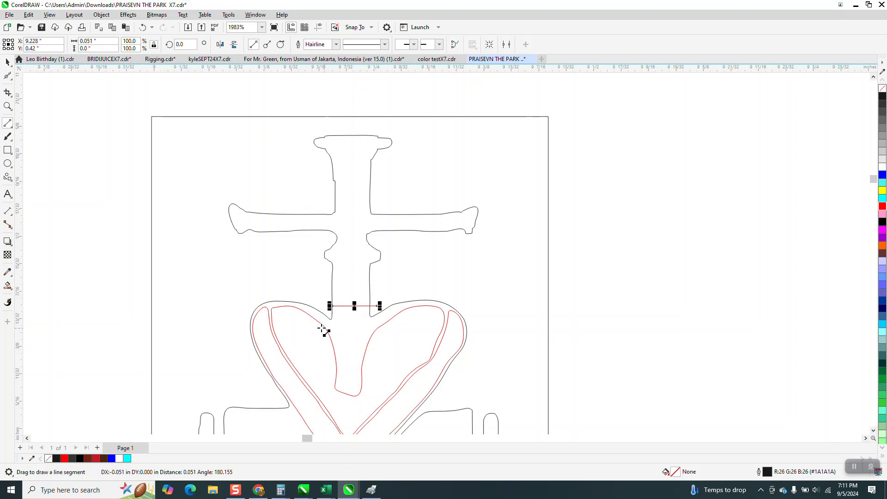
# Group all the emblem outlines with their surrounding frame and centre the group on the page.
pyautogui.scroll(-3, 245, 228)
pyautogui.scroll(-1, 250, 222)
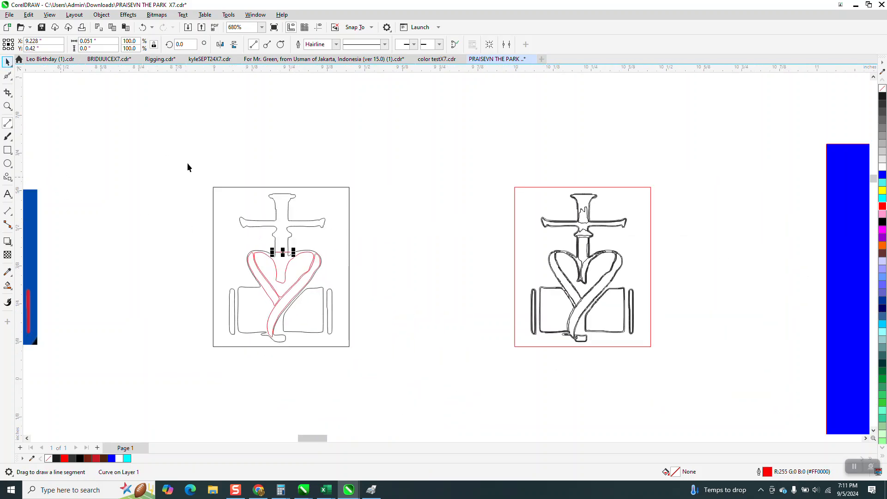
pyautogui.press('space')
pyautogui.moveTo(190, 169); pyautogui.dragTo(397, 365)
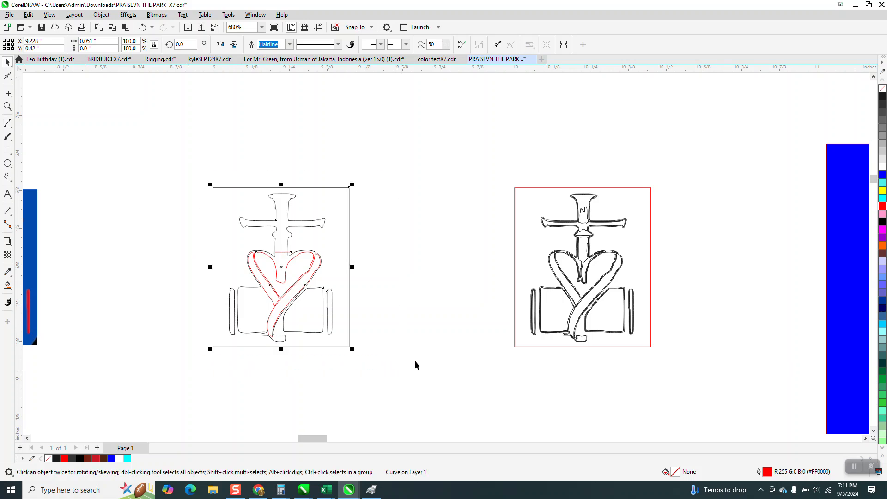
pyautogui.hotkey('ctrl', 'g')
pyautogui.press('p')
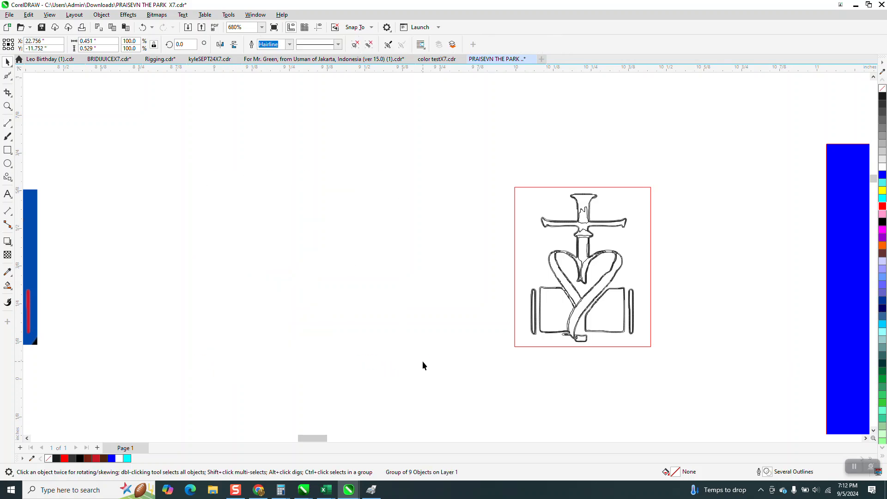
# Smart Fill the cross above the closing line in cyan with no outline and shift the filled copy away from the emblem.
pyautogui.scroll(-3, 490, 247)
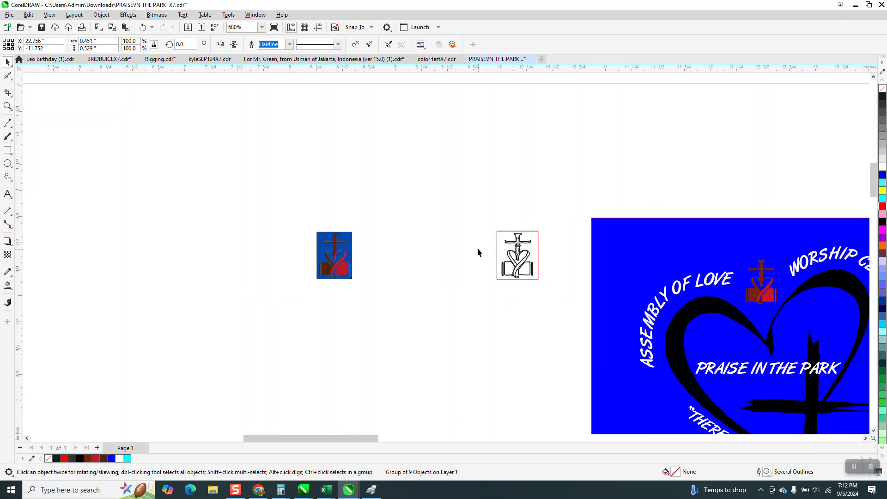
pyautogui.scroll(-7, 478, 248)
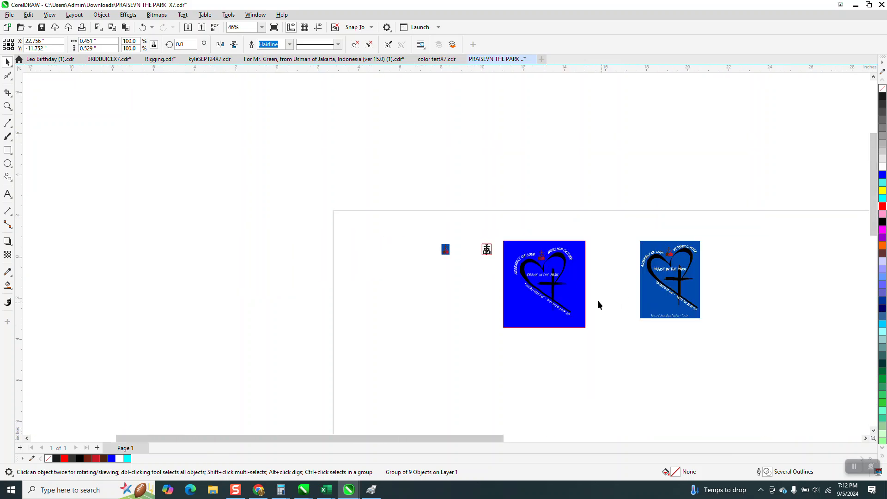
pyautogui.scroll(-4, 536, 261)
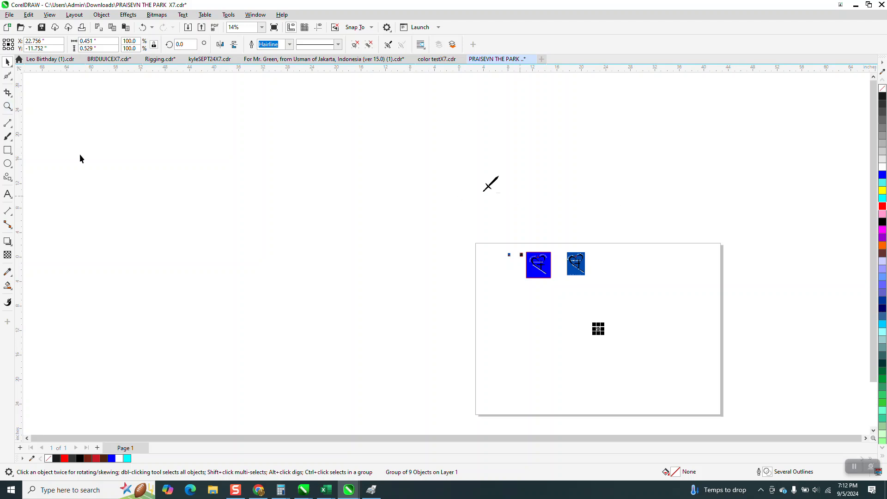
pyautogui.click(7, 107)
pyautogui.moveTo(588, 311); pyautogui.dragTo(631, 349)
pyautogui.moveTo(444, 311); pyautogui.dragTo(462, 316)
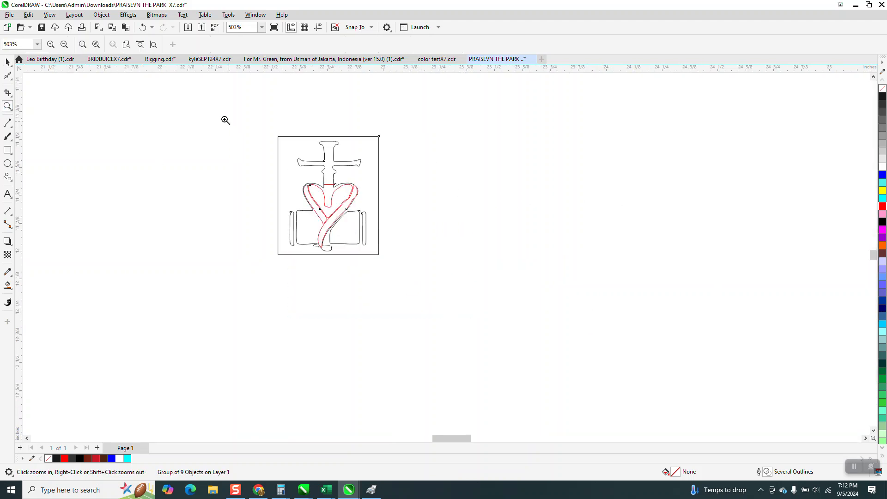
pyautogui.moveTo(509, 295); pyautogui.dragTo(508, 295)
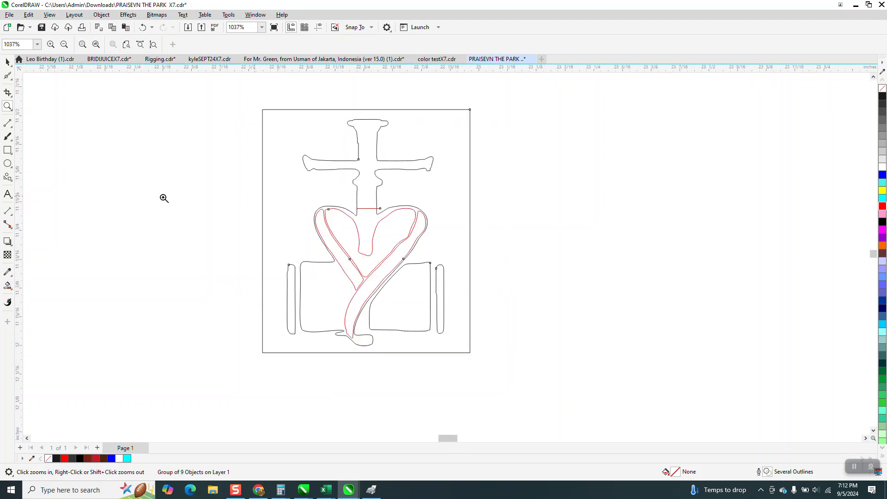
pyautogui.click(12, 82)
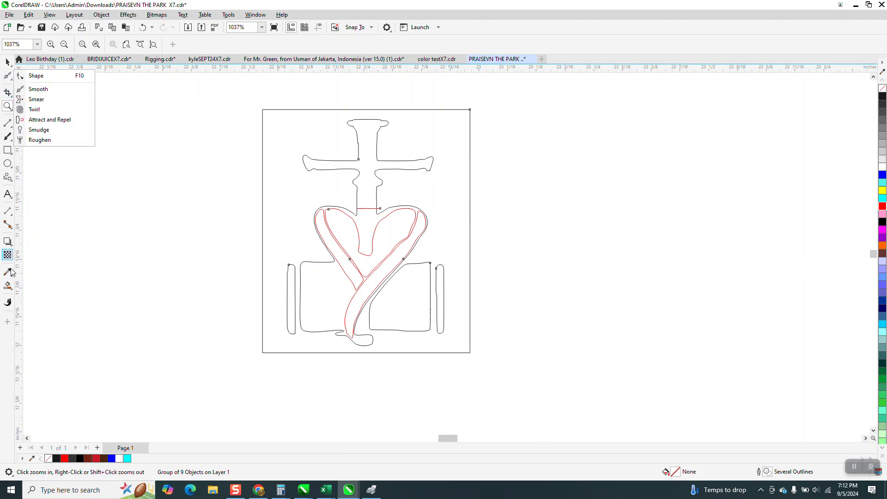
pyautogui.click(7, 288)
pyautogui.click(8, 288)
pyautogui.click(34, 299)
pyautogui.click(365, 161)
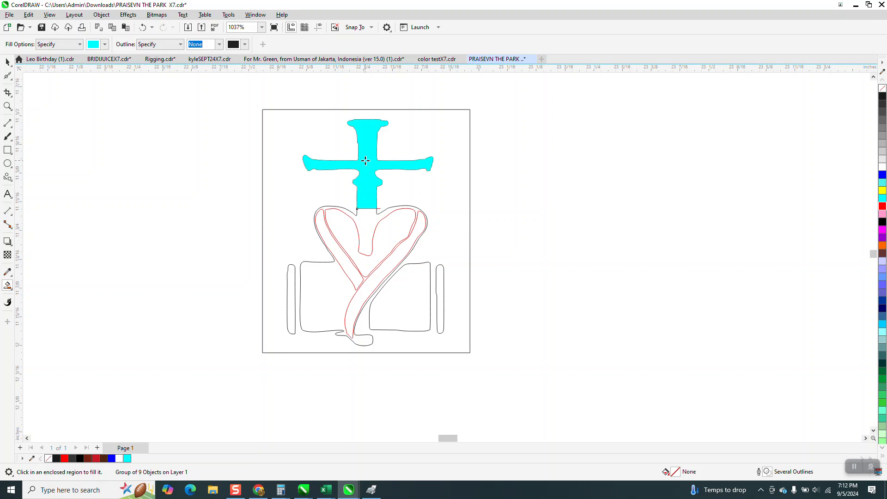
pyautogui.press('Right')
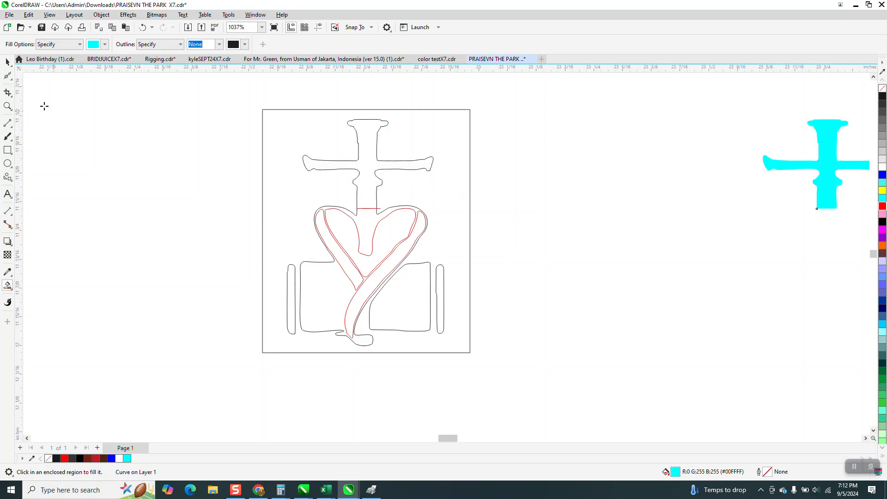
# Delete the grouped emblem outlines and move the cyan cross back to where it was filled.
pyautogui.click(262, 113)
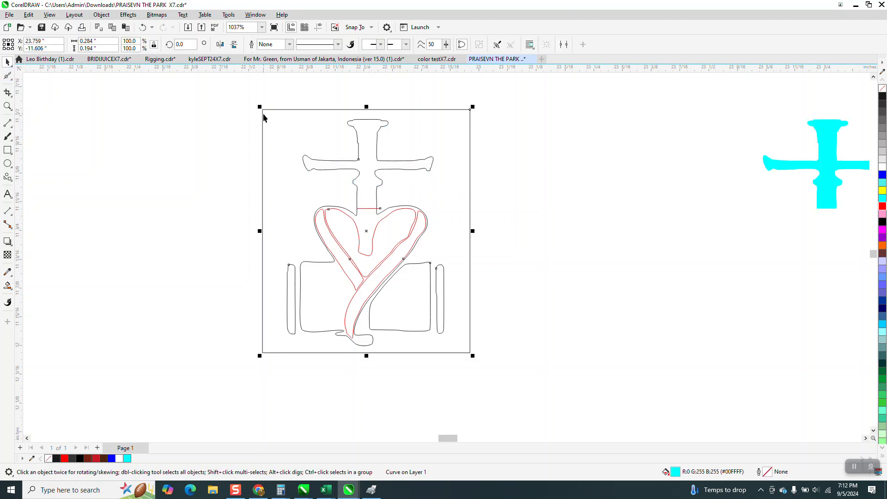
pyautogui.press('Delete')
pyautogui.click(830, 166)
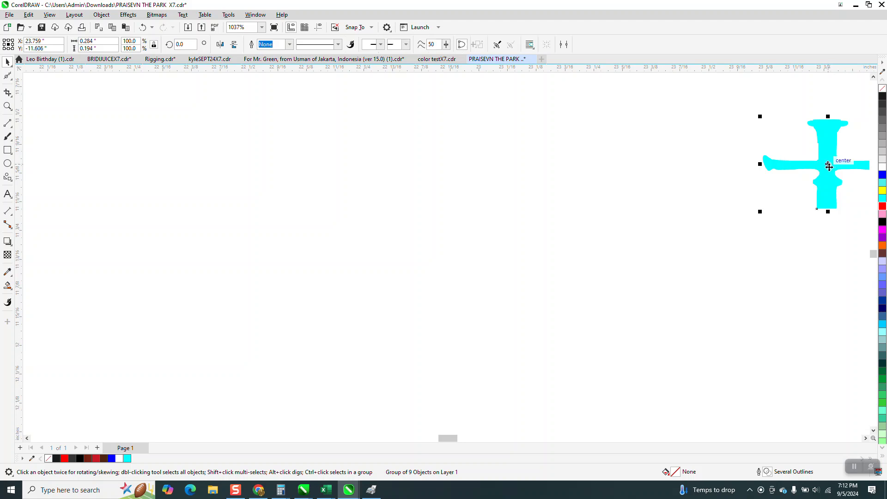
pyautogui.press('Left')
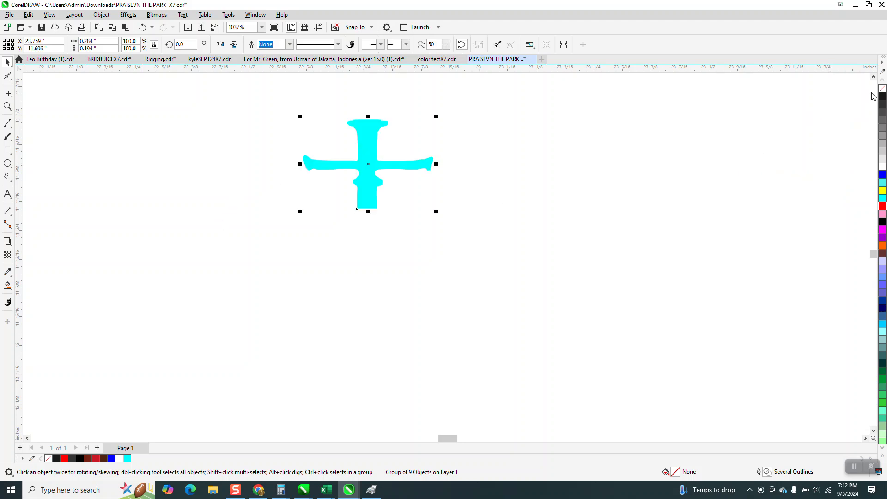
# Remove the cross's cyan fill and give it a black outline.
pyautogui.click(882, 88)
pyautogui.rightClick(883, 96)
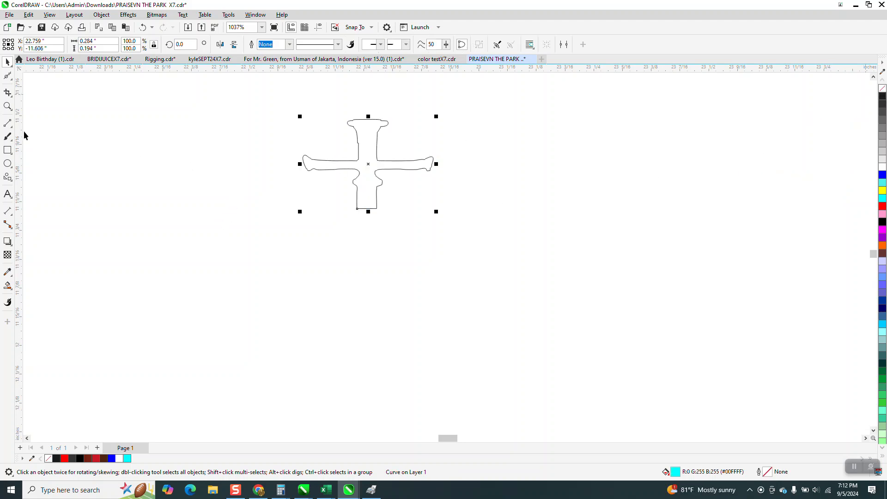
# Draw a vertical two-point line about 0.273 inches long beside the cross and centre it on the page.
pyautogui.click(7, 107)
pyautogui.moveTo(252, 103); pyautogui.dragTo(560, 286)
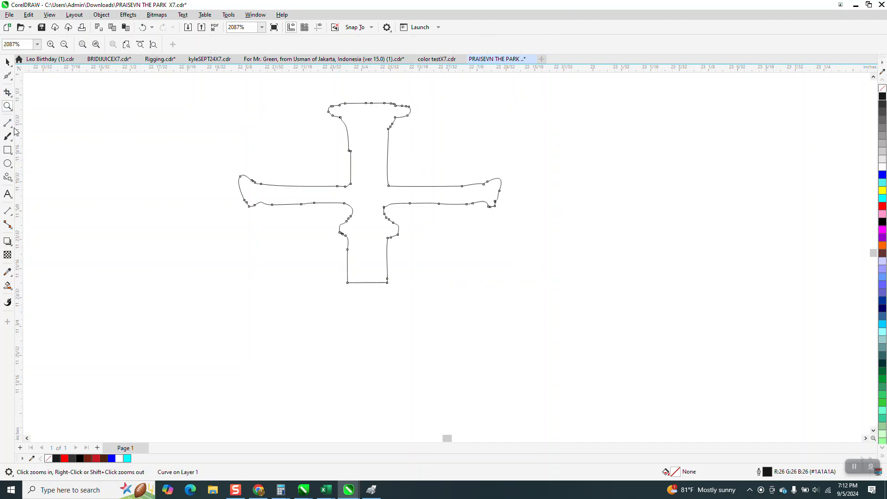
pyautogui.click(11, 126)
pyautogui.click(37, 132)
pyautogui.moveTo(163, 86); pyautogui.dragTo(162, 338)
pyautogui.press('p')
pyautogui.scroll(-3, 288, 197)
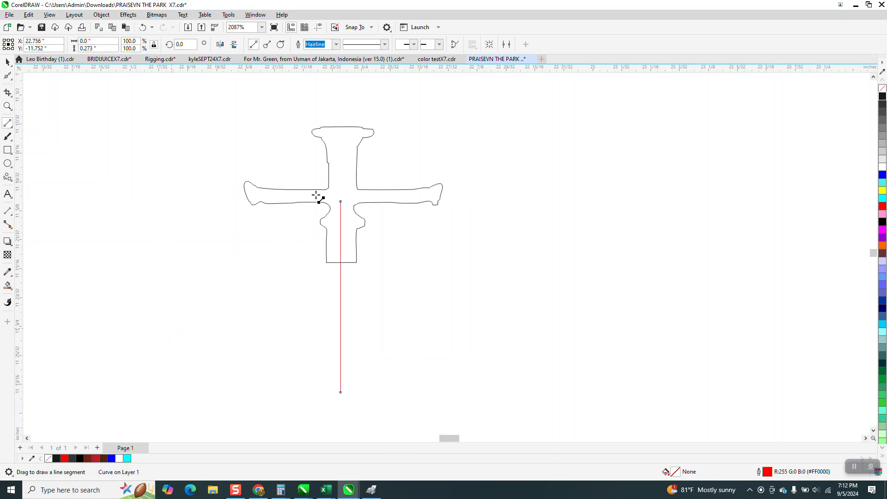
# Extend the red centre line's upper end above the cross, making the line about 0.435 inches long.
pyautogui.click(12, 79)
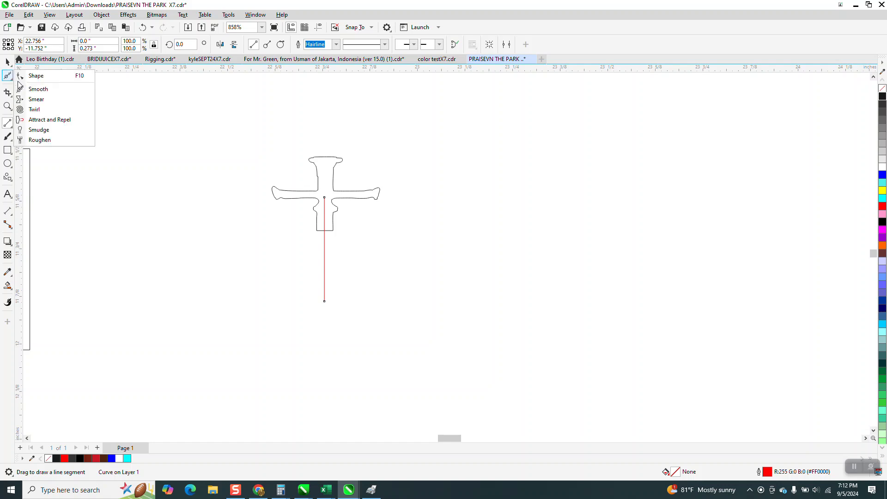
pyautogui.click(36, 78)
pyautogui.moveTo(325, 198); pyautogui.dragTo(325, 138)
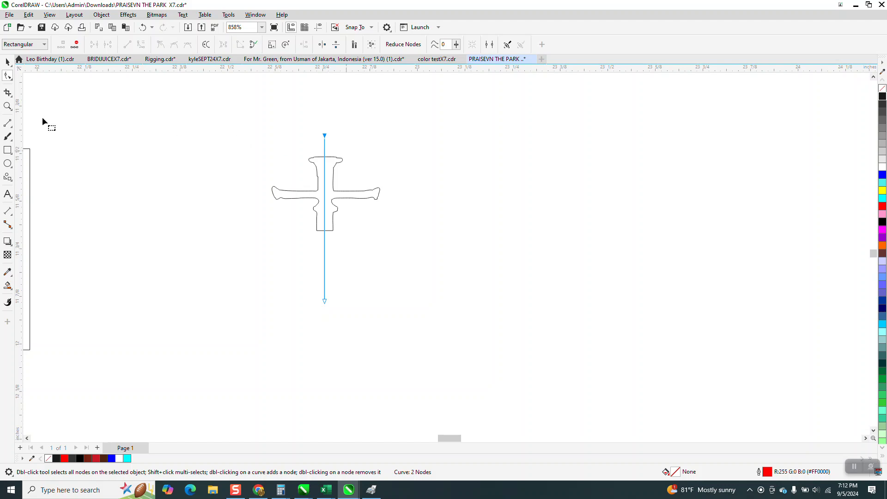
# Remove the cross outline on the right side of the centre line with Virtual Segment Delete.
pyautogui.click(8, 106)
pyautogui.moveTo(417, 248); pyautogui.dragTo(418, 248)
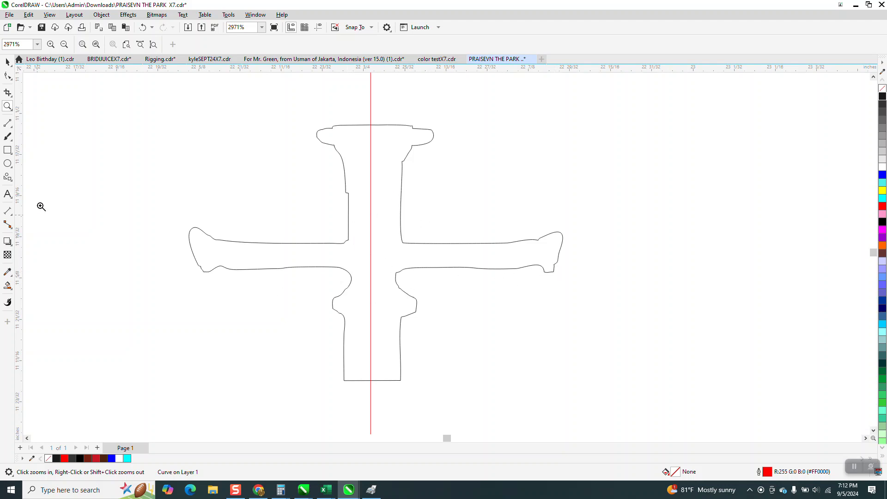
pyautogui.click(11, 98)
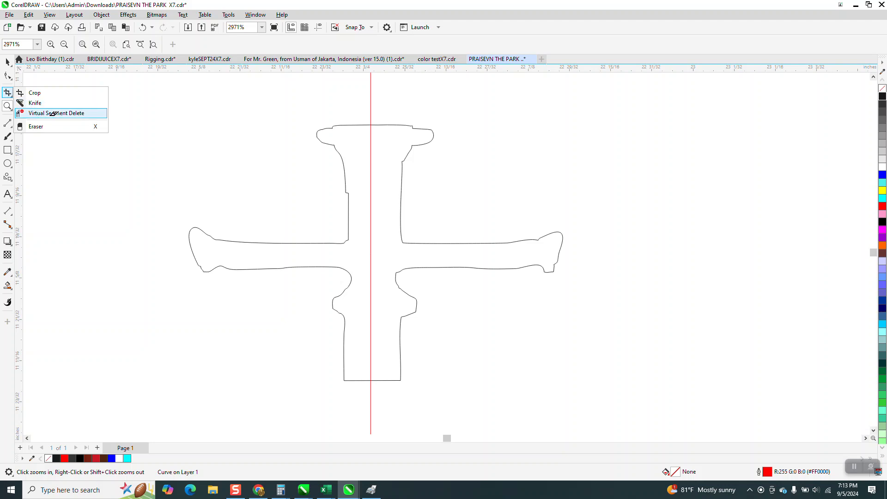
pyautogui.moveTo(383, 116); pyautogui.dragTo(598, 392)
# Delete the surplus nodes around the left tip of the cross's top and reshape its upper curve with the node handle.
pyautogui.click(7, 106)
pyautogui.moveTo(303, 111); pyautogui.dragTo(450, 183)
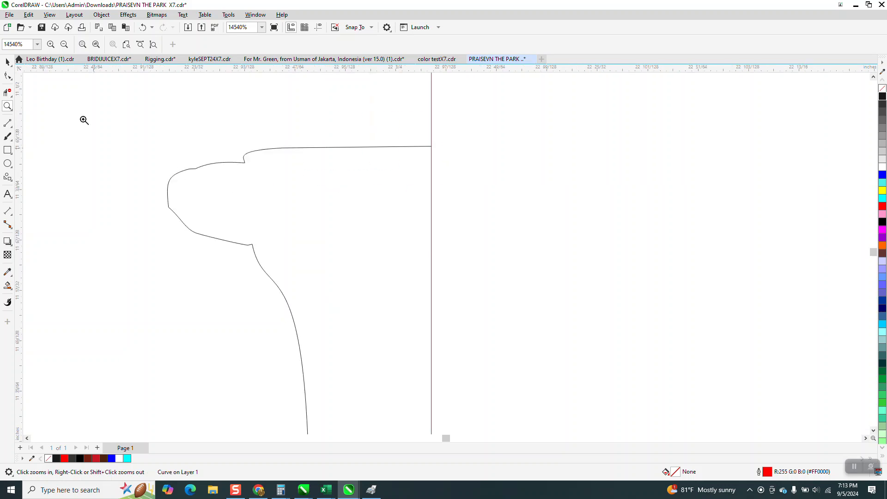
pyautogui.click(13, 83)
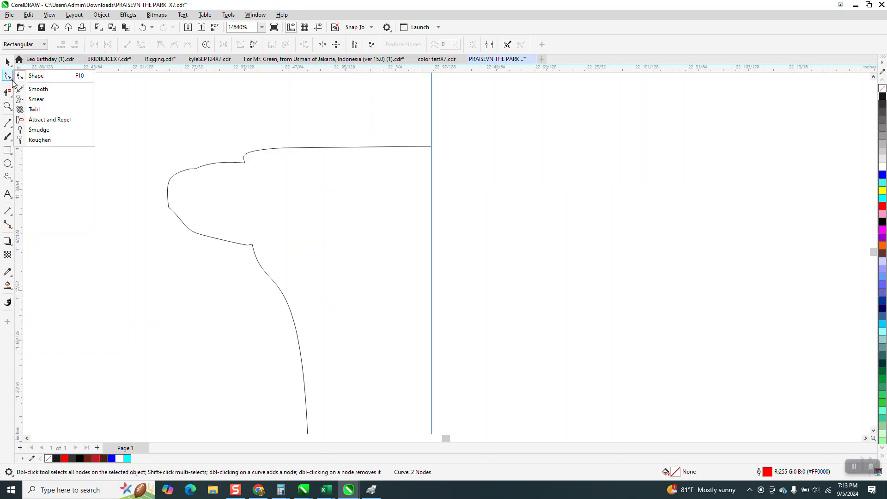
pyautogui.click(37, 89)
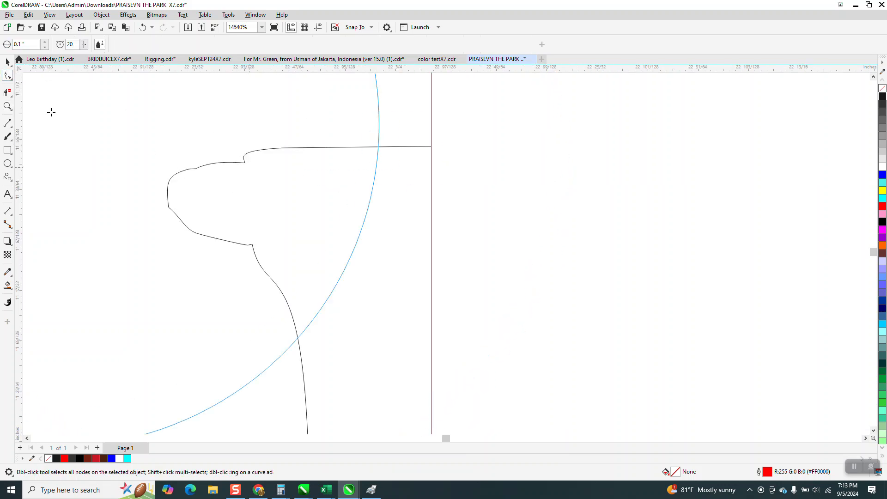
pyautogui.click(13, 83)
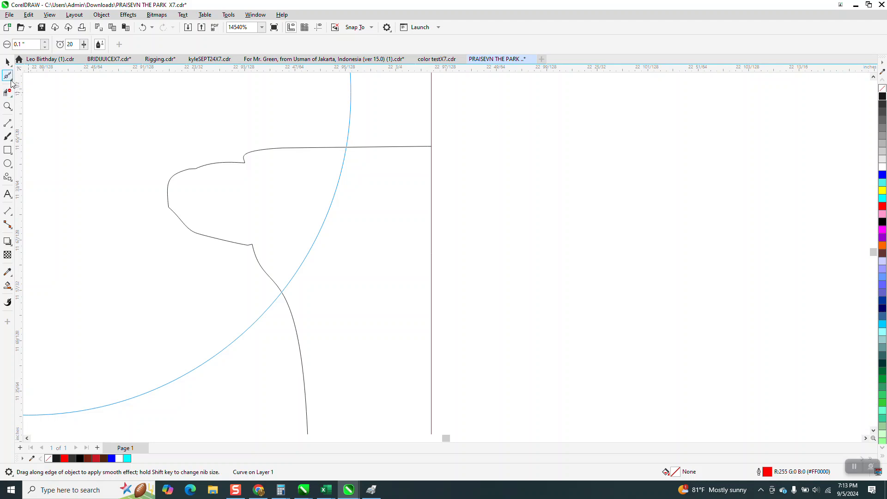
pyautogui.click(29, 73)
pyautogui.click(240, 163)
pyautogui.moveTo(209, 163); pyautogui.dragTo(170, 187)
pyautogui.press('Delete')
pyautogui.moveTo(212, 207); pyautogui.dragTo(193, 260)
pyautogui.press('Delete')
pyautogui.click(248, 245)
pyautogui.press('Delete')
pyautogui.click(169, 207)
pyautogui.press('Delete')
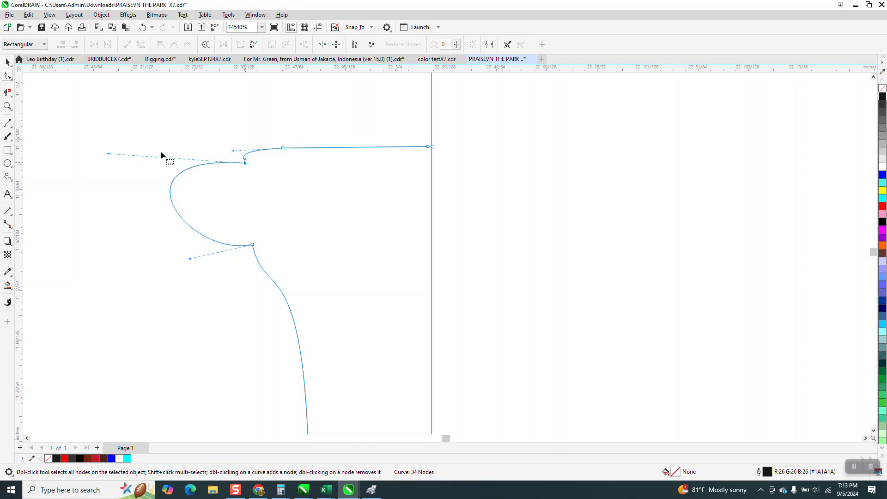
pyautogui.moveTo(109, 153); pyautogui.dragTo(99, 171)
# Smooth the flared end and lower edge of the cross's left arm with the Smooth tool at a 0.1 inch nib.
pyautogui.scroll(-1, 210, 146)
pyautogui.scroll(-1, 235, 147)
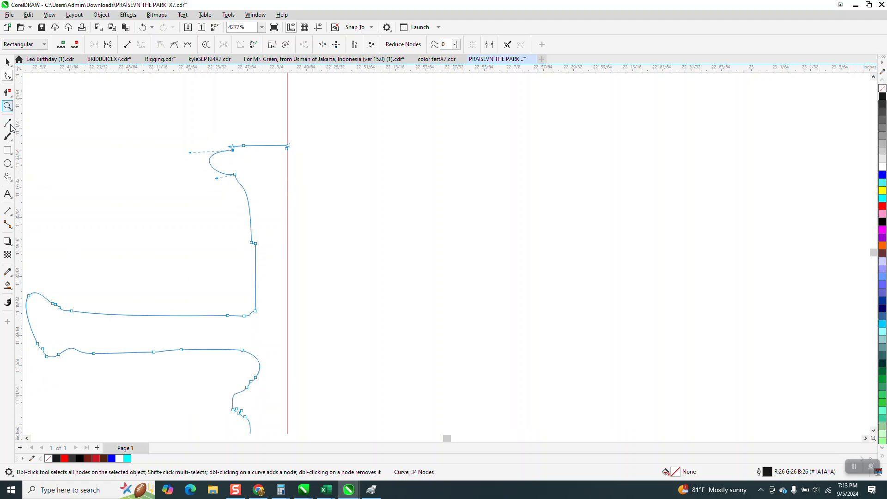
pyautogui.click(8, 106)
pyautogui.scroll(-1, 168, 304)
pyautogui.moveTo(63, 277); pyautogui.dragTo(168, 346)
pyautogui.click(8, 75)
pyautogui.click(13, 81)
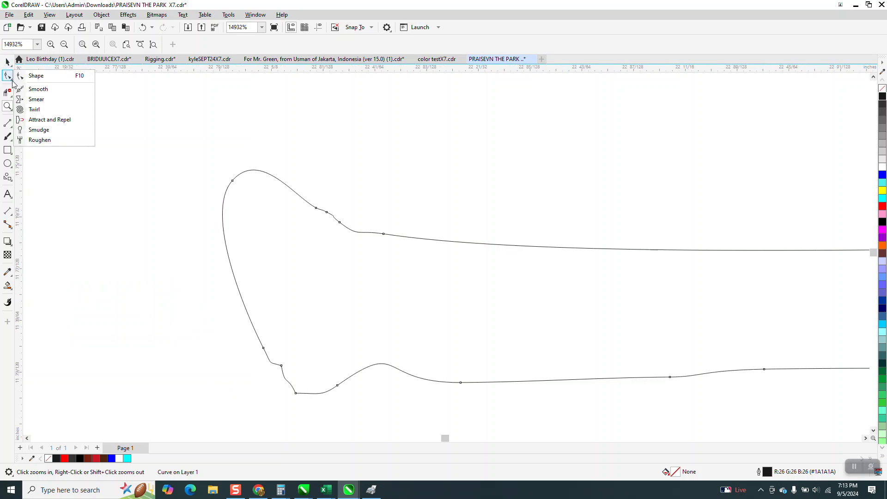
pyautogui.click(35, 89)
pyautogui.moveTo(357, 230)
pyautogui.mouseDown()
pyautogui.moveTo(341, 224)
pyautogui.moveTo(366, 373)
pyautogui.moveTo(459, 389)
pyautogui.moveTo(603, 370)
pyautogui.mouseUp()
# Smooth the rest of the half cross outline around the arm's junction and along the upright.
pyautogui.scroll(-2, 567, 368)
pyautogui.moveTo(546, 362)
pyautogui.mouseDown()
pyautogui.moveTo(648, 371)
pyautogui.moveTo(701, 403)
pyautogui.moveTo(567, 313)
pyautogui.mouseUp()
pyautogui.scroll(-3, 567, 313)
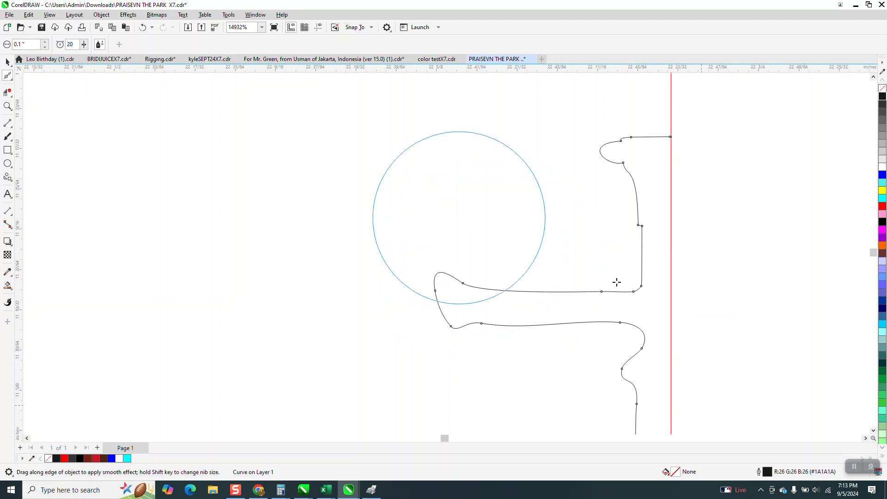
pyautogui.moveTo(640, 269); pyautogui.dragTo(646, 251)
pyautogui.scroll(-3, 488, 257)
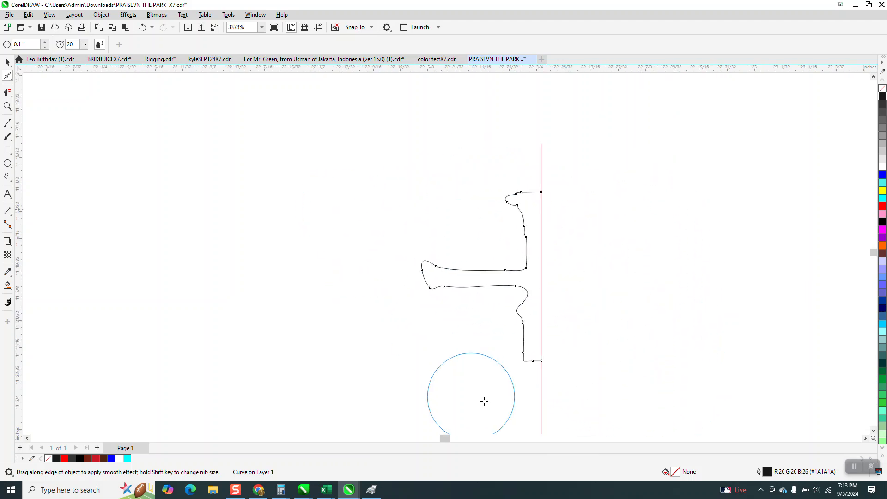
# Mirror a copy of the half cross horizontally to the other side of the centre line and delete that line.
pyautogui.click(8, 63)
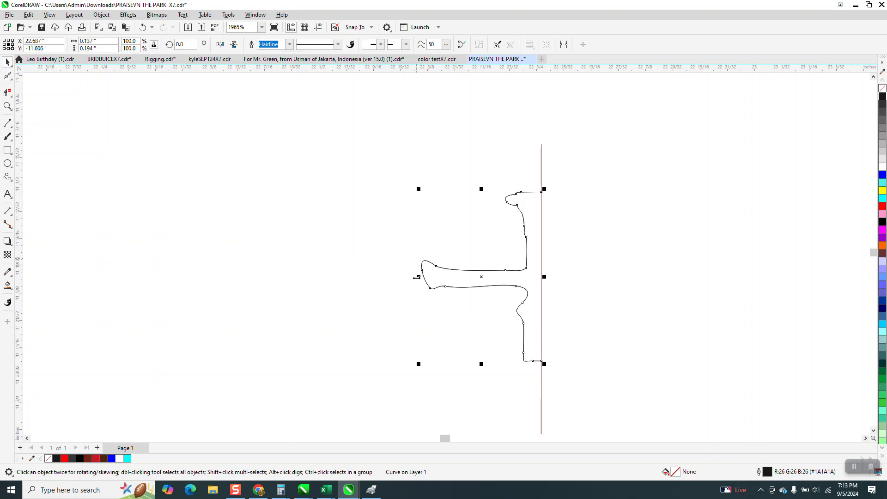
pyautogui.moveTo(418, 277); pyautogui.dragTo(563, 273)
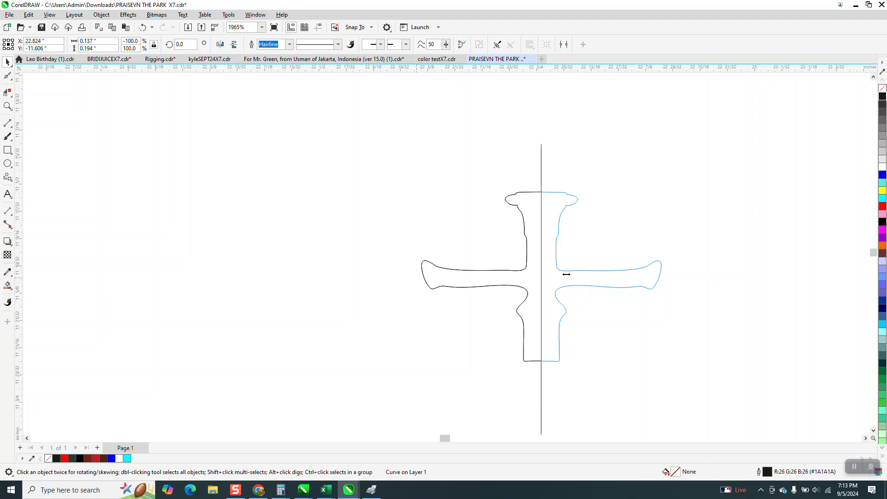
pyautogui.click(541, 177)
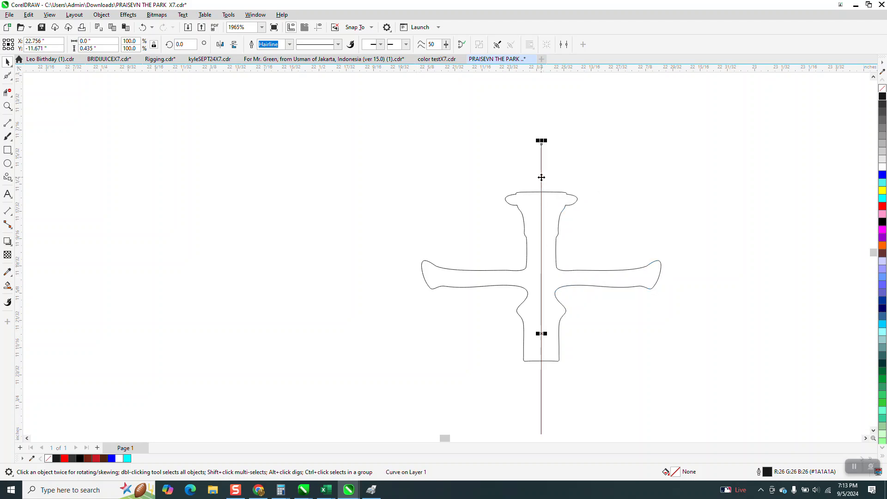
pyautogui.press('Delete')
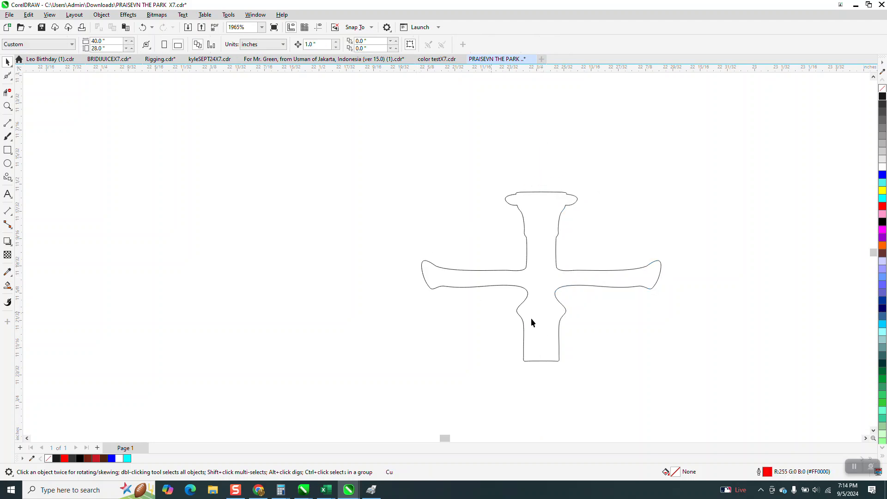
# Smart Fill the completed symmetrical cross in cyan with no outline.
pyautogui.click(8, 285)
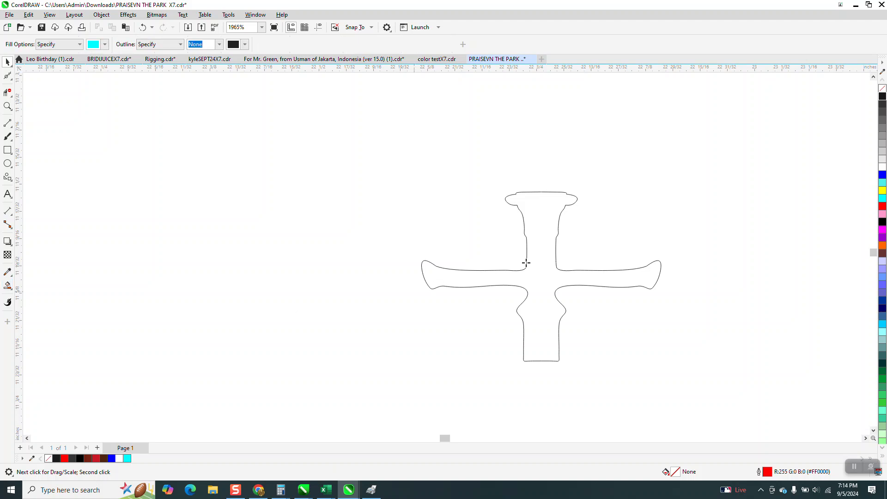
pyautogui.click(542, 262)
pyautogui.scroll(-4, 568, 307)
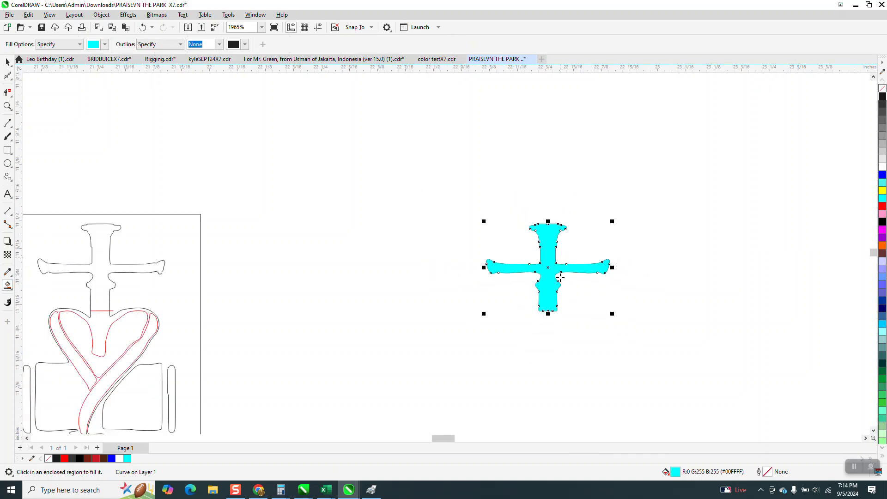
pyautogui.scroll(-1, 582, 355)
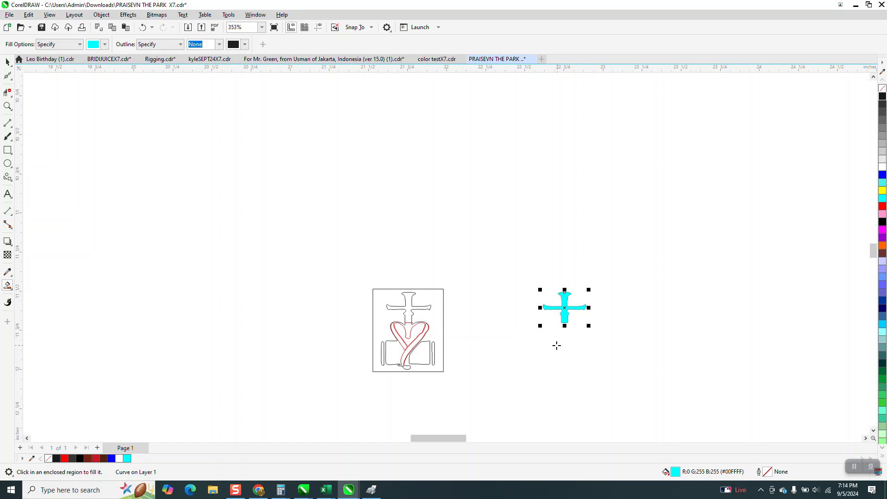
pyautogui.scroll(-5, 557, 346)
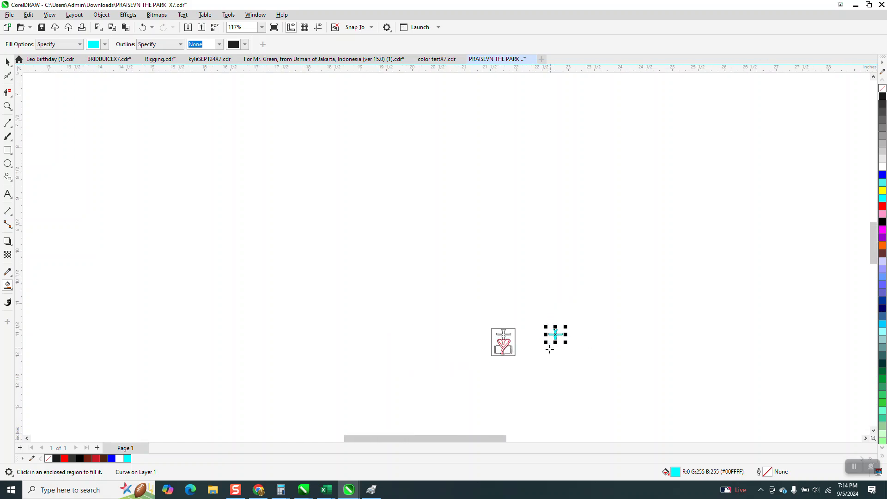
pyautogui.moveTo(547, 334); pyautogui.dragTo(485, 343)
pyautogui.hotkey('ctrl', 'z')
# Remove the old asymmetrical cross and its closing line from the framed emblem with Virtual Segment Delete.
pyautogui.click(8, 106)
pyautogui.moveTo(481, 319); pyautogui.dragTo(554, 358)
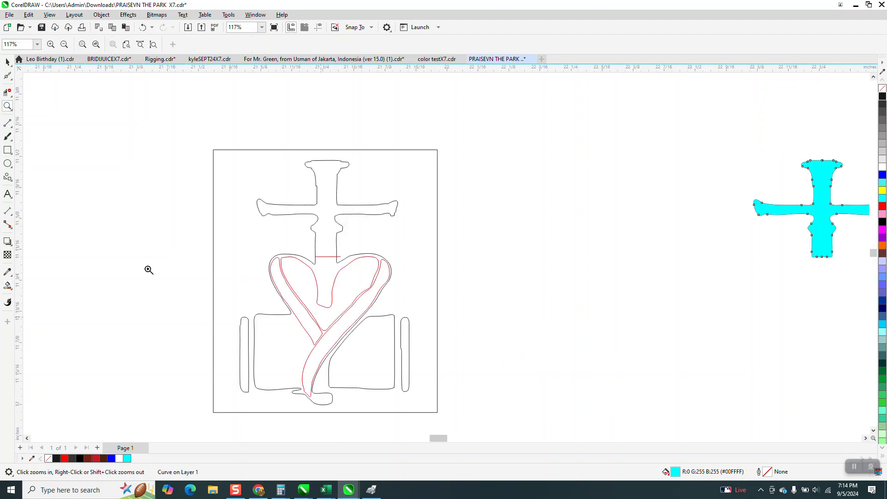
pyautogui.click(8, 94)
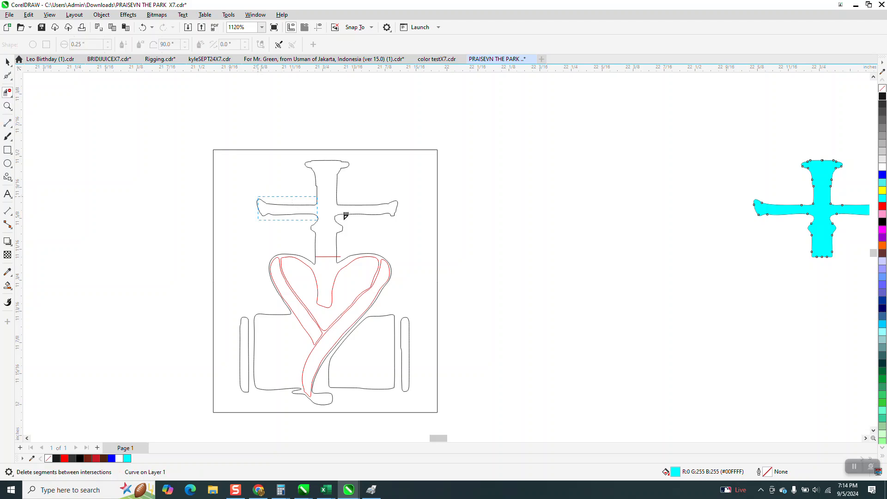
pyautogui.moveTo(344, 219); pyautogui.dragTo(395, 228)
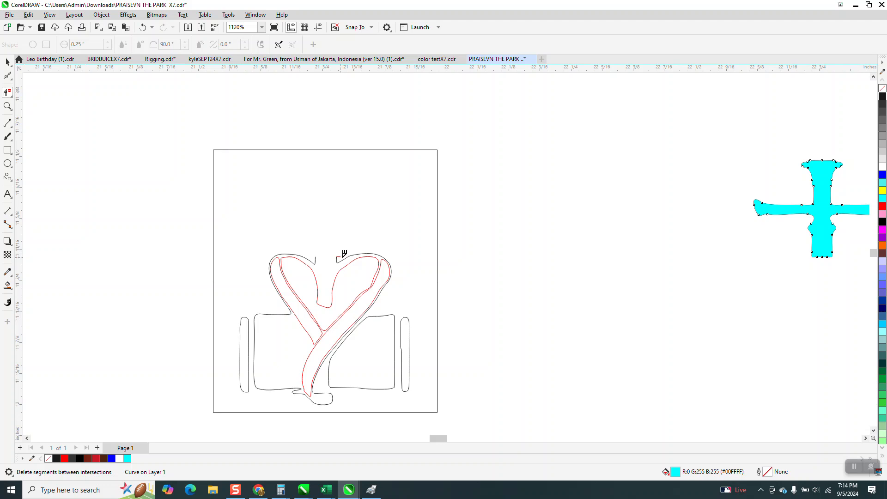
# Remove the new cross's cyan fill, give it a black outline, and duplicate it 1 inch to the left into the emblem.
pyautogui.click(7, 62)
pyautogui.click(883, 88)
pyautogui.rightClick(884, 97)
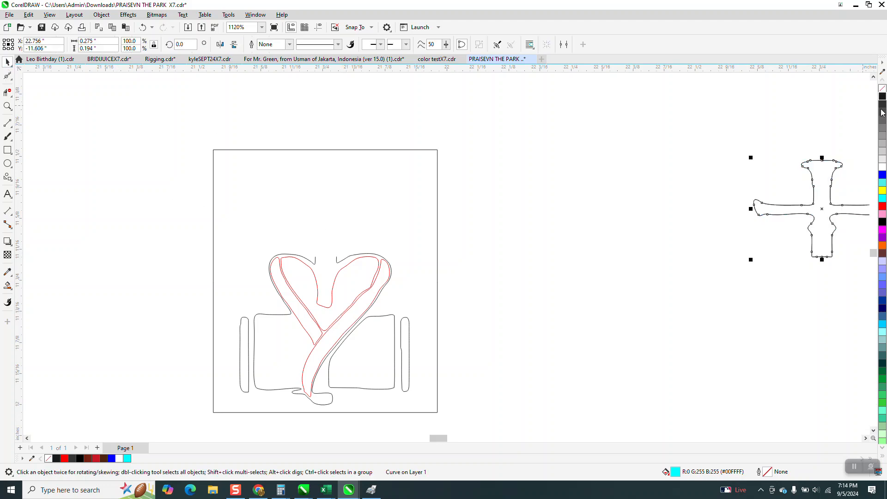
pyautogui.hotkey('ctrl', 'd')
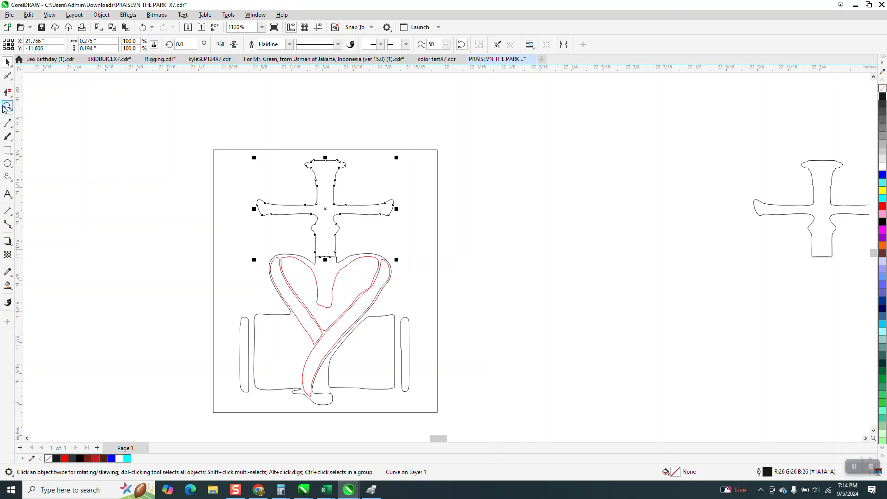
# Try to delete the duplicated cross's bottom segment above the heart with Virtual Segment Delete.
pyautogui.moveTo(249, 161); pyautogui.dragTo(396, 301)
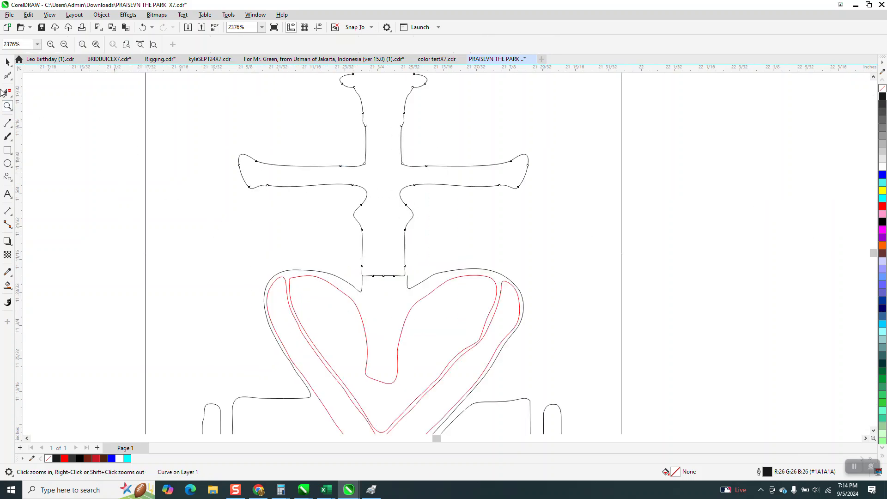
pyautogui.click(8, 94)
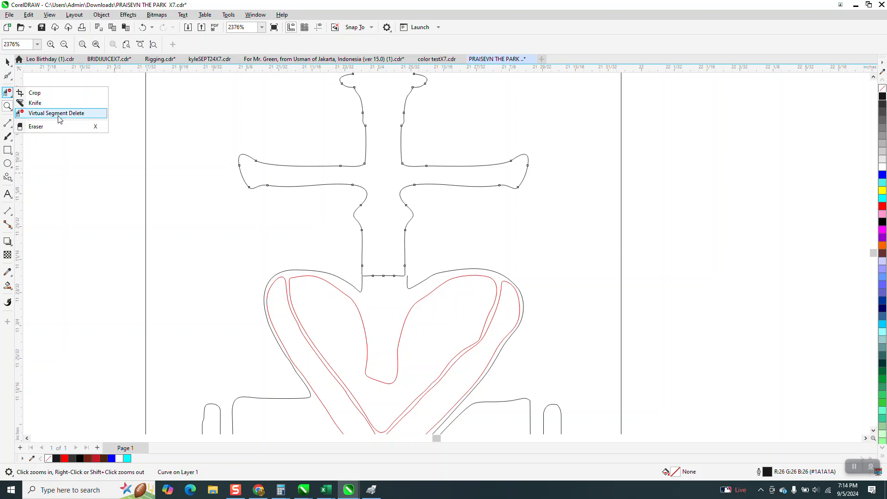
pyautogui.moveTo(389, 244); pyautogui.dragTo(400, 300)
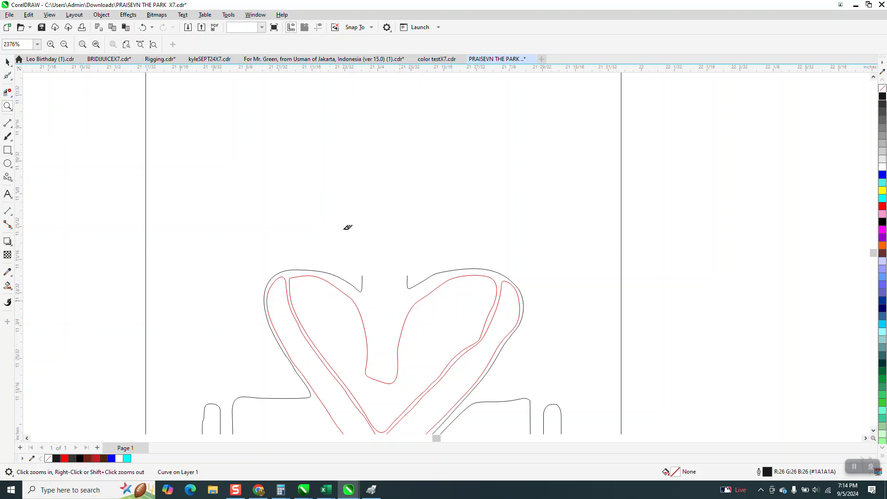
pyautogui.click(143, 27)
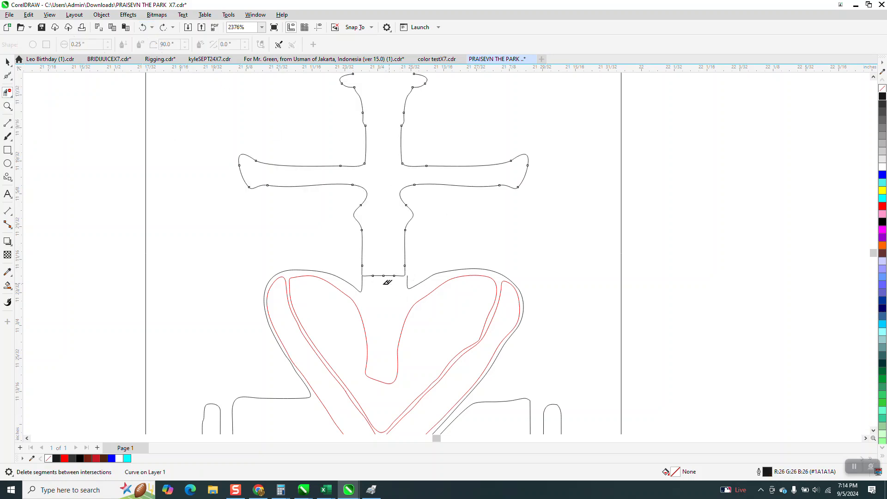
# Ungroup the emblem artwork and move the heart outline's open right end node about 0.003 inch left onto the cross's lower right corner.
pyautogui.click(7, 106)
pyautogui.moveTo(360, 248); pyautogui.dragTo(476, 321)
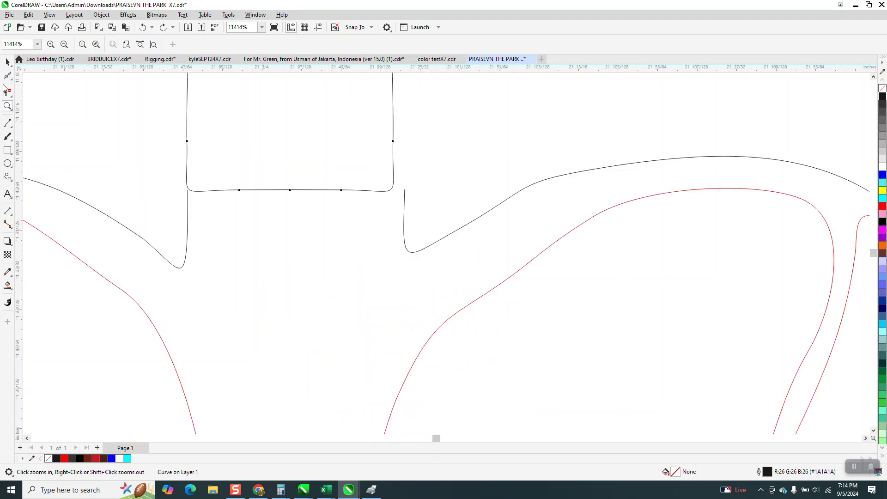
pyautogui.click(9, 78)
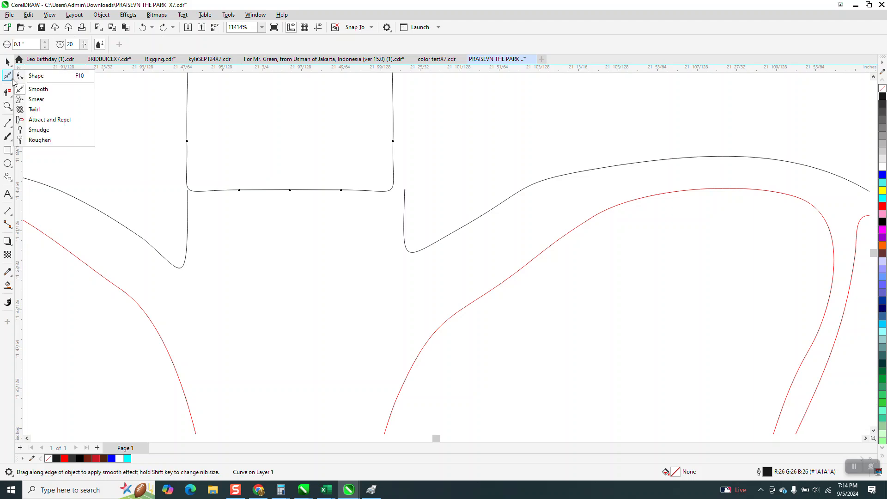
pyautogui.click(36, 77)
pyautogui.click(415, 251)
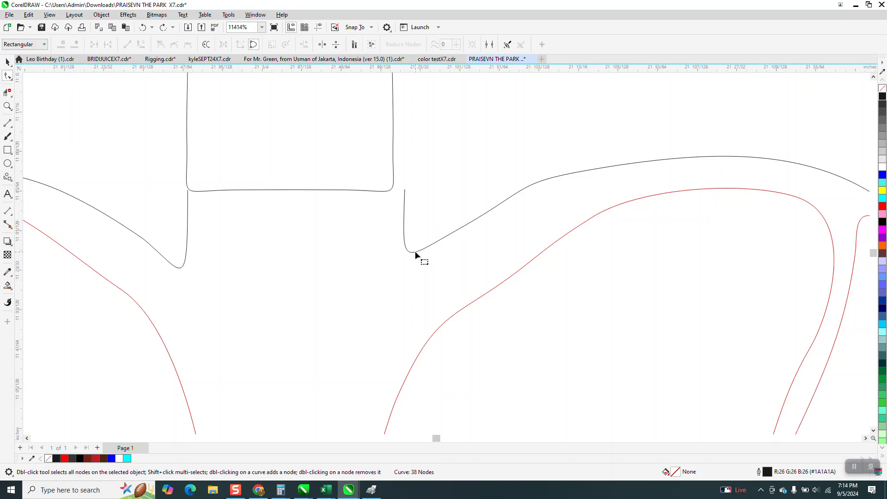
pyautogui.click(403, 222)
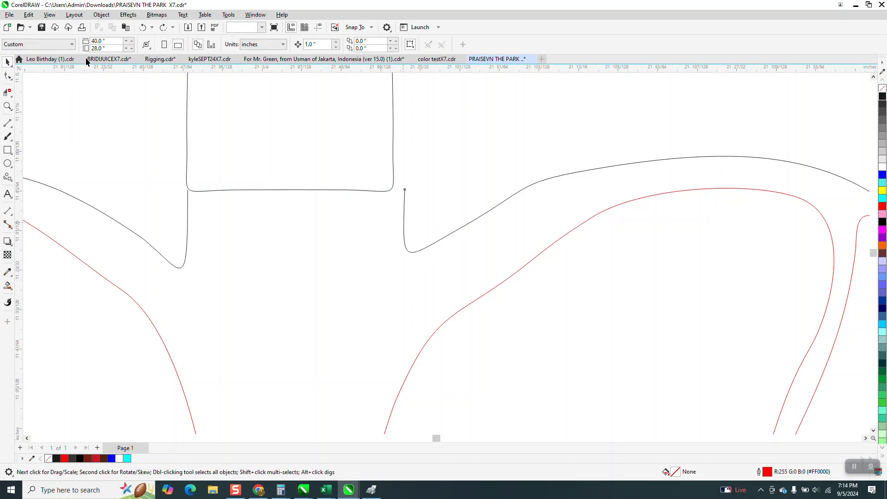
pyautogui.click(101, 14)
pyautogui.moveTo(137, 179)
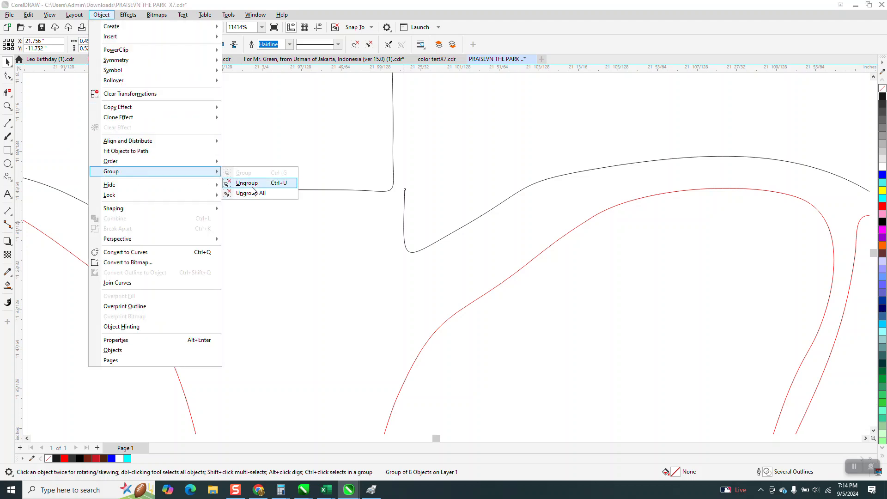
pyautogui.click(247, 183)
pyautogui.press('F10')
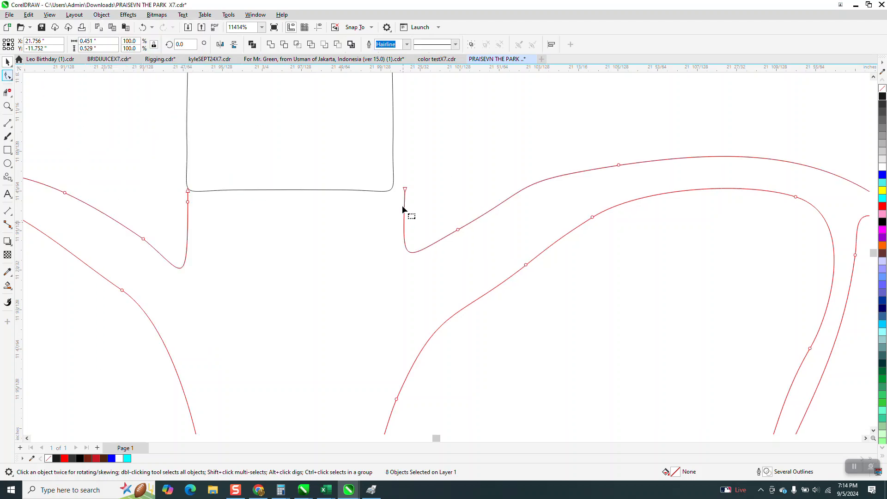
pyautogui.moveTo(405, 190); pyautogui.dragTo(391, 189)
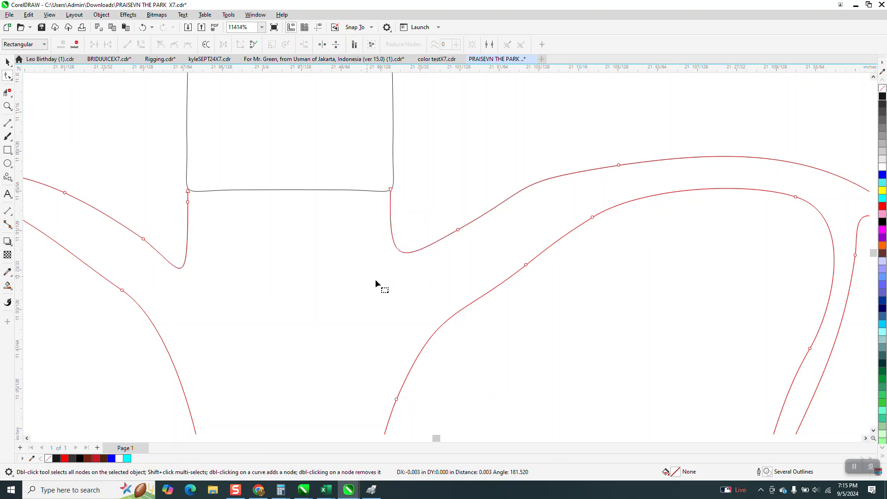
# Try to remove the cross's bottom edge between the heart lobes with Virtual Segment Delete, and undo the deletion.
pyautogui.scroll(-2, 376, 269)
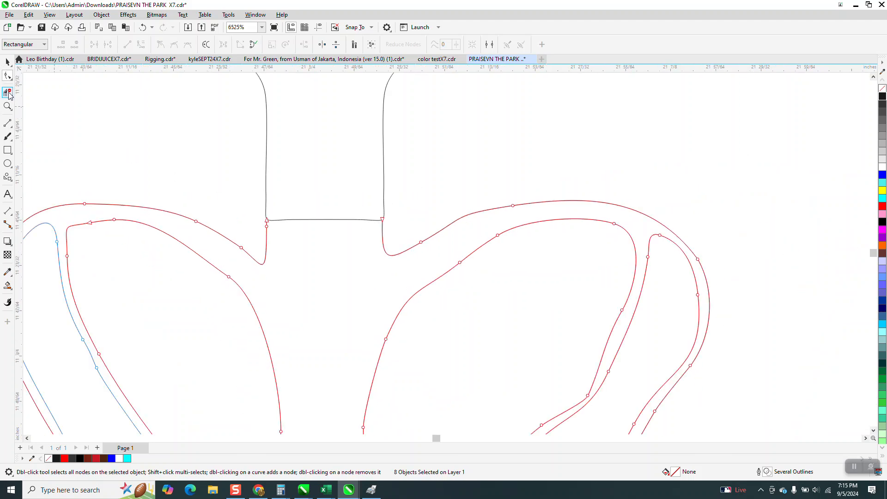
pyautogui.moveTo(297, 192); pyautogui.dragTo(338, 252)
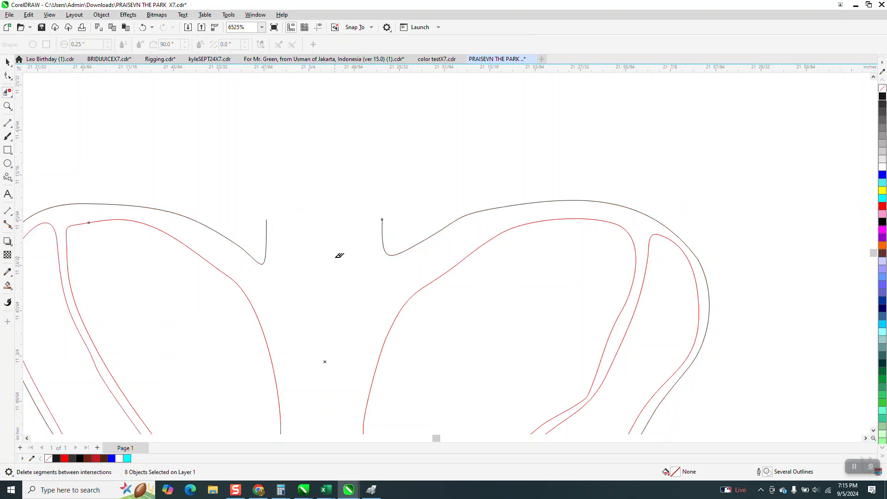
pyautogui.click(142, 27)
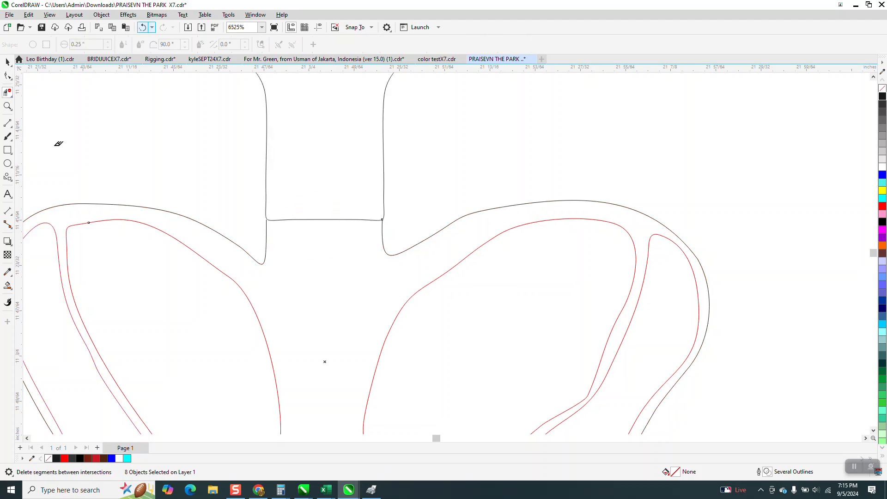
# Extend the heart outline's open left end node upward so that it crosses the cross's rounded lower left corner.
pyautogui.click(7, 105)
pyautogui.moveTo(245, 184); pyautogui.dragTo(329, 250)
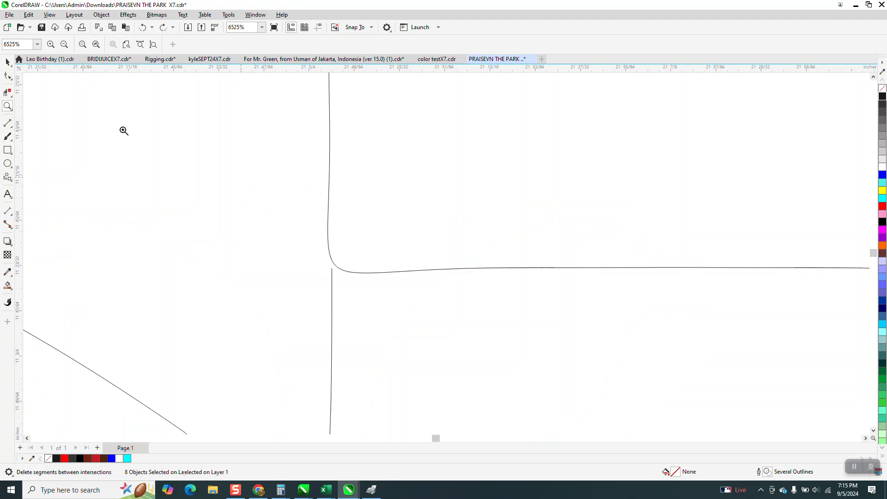
pyautogui.click(10, 79)
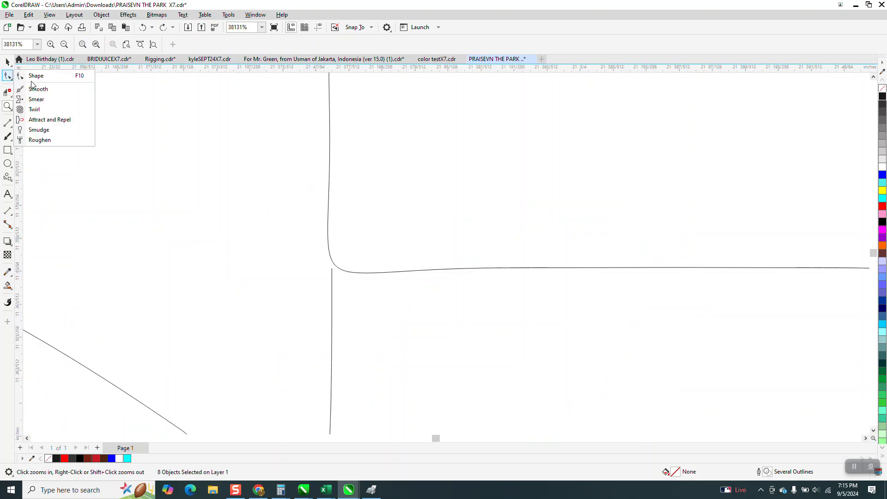
pyautogui.click(334, 283)
pyautogui.click(331, 275)
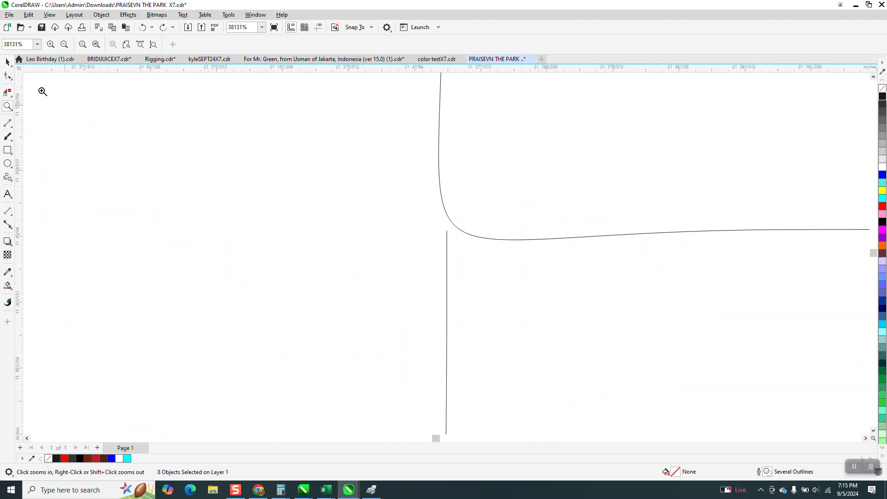
pyautogui.click(13, 82)
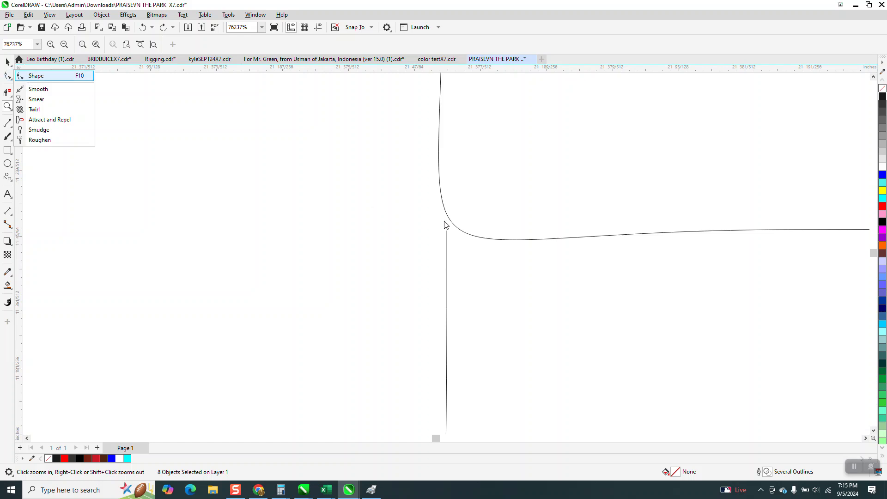
pyautogui.click(32, 74)
pyautogui.press('F10')
pyautogui.moveTo(445, 233); pyautogui.dragTo(446, 204)
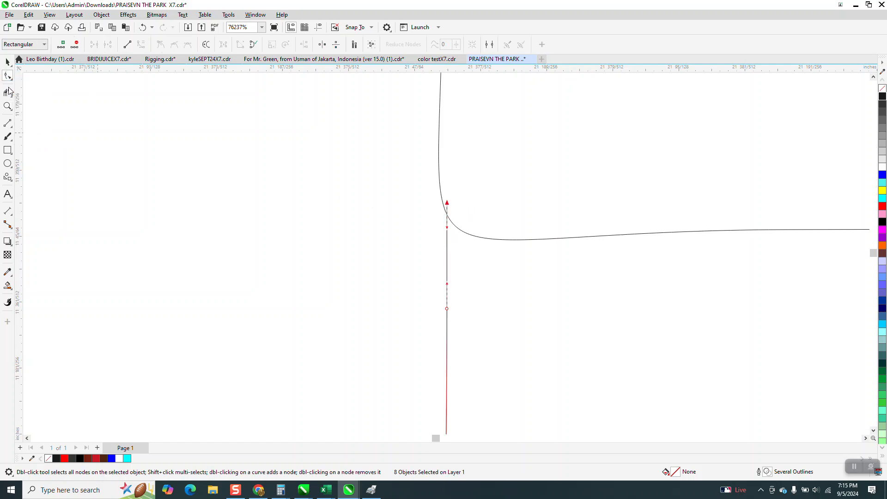
# Trim the overshooting line end and the cross's bottom edge with Virtual Segment Delete, opening the cross into the heart.
pyautogui.click(447, 206)
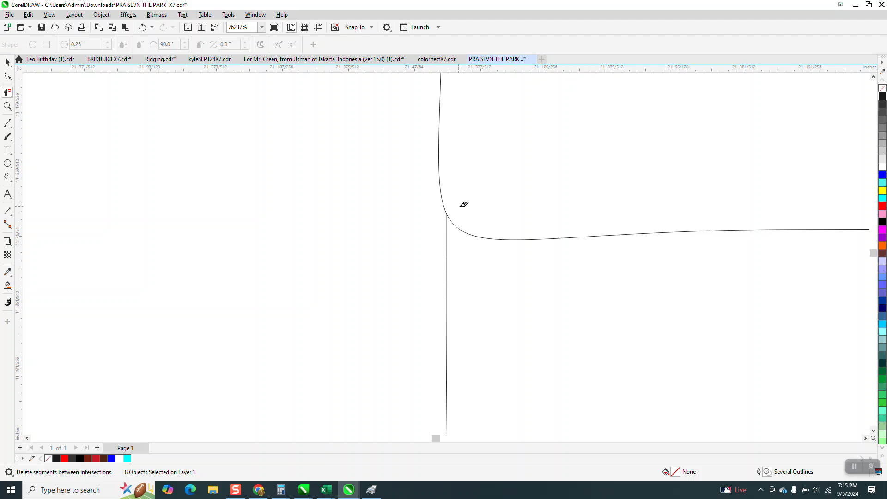
pyautogui.scroll(-2, 297, 180)
pyautogui.scroll(-4, 323, 190)
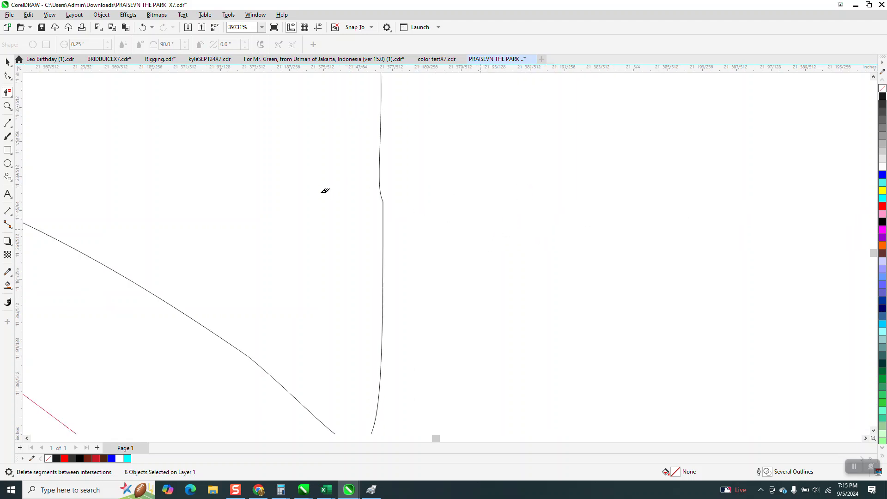
# Smart Fill the joined cross and heart outline in cyan with no outline.
pyautogui.scroll(-3, 407, 194)
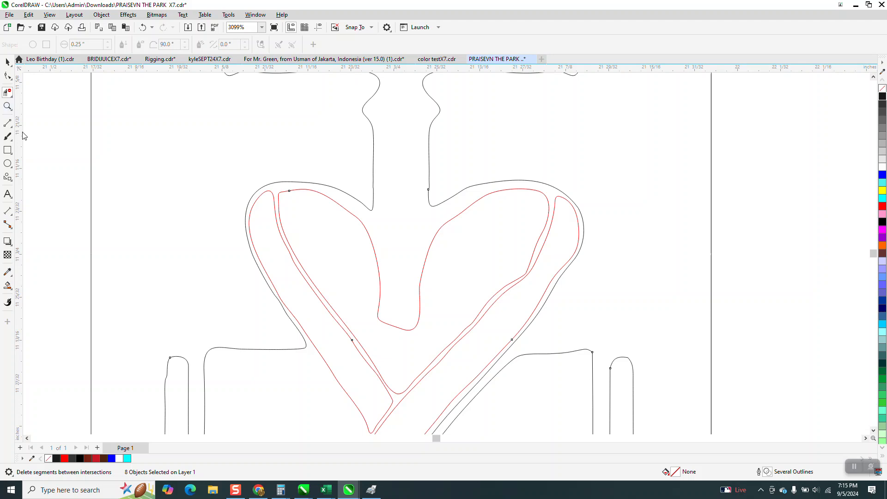
pyautogui.click(13, 292)
pyautogui.click(40, 294)
pyautogui.click(402, 207)
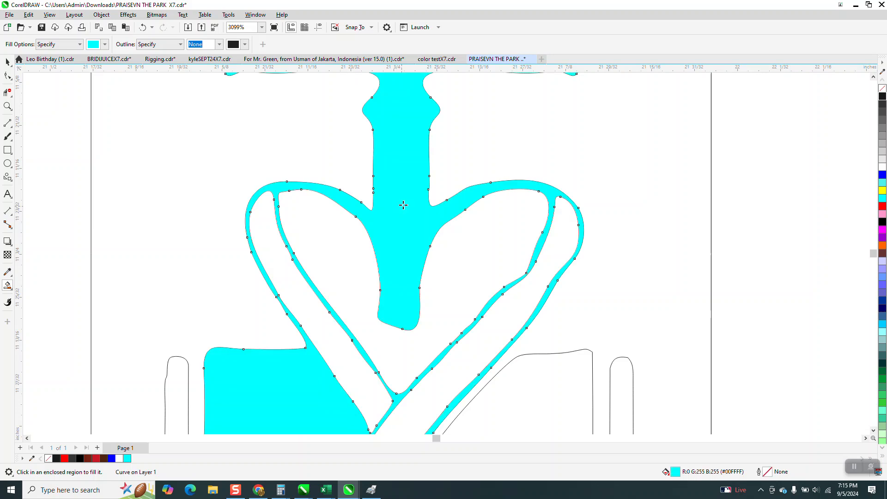
pyautogui.scroll(-2, 402, 206)
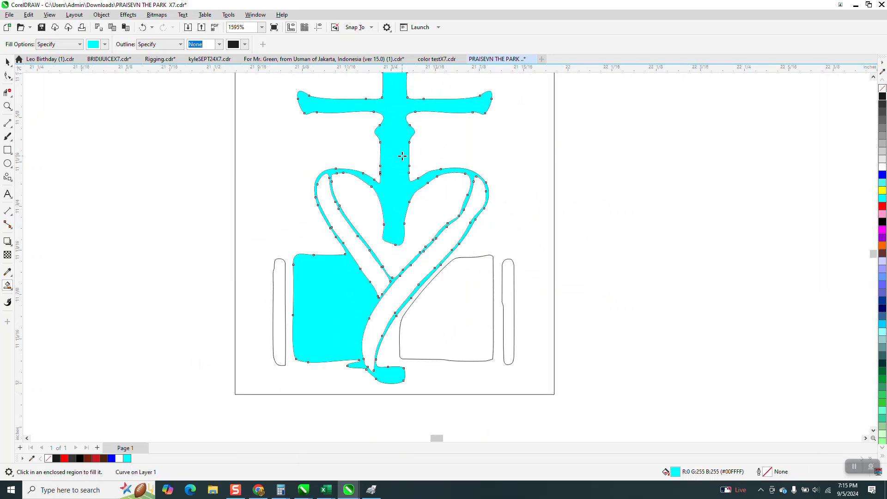
# Move the cyan-filled emblem shape out of the frame to a spot 1 inch left of the framed linework.
pyautogui.hotkey('ctrl', 'z')
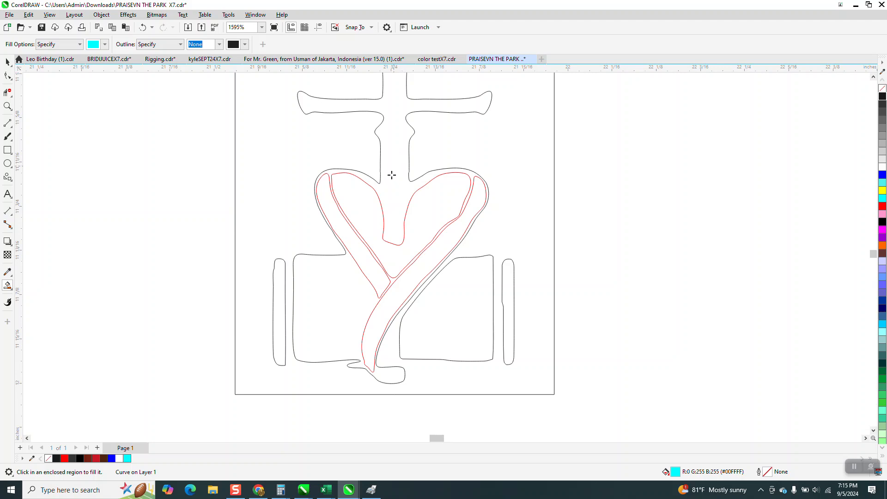
pyautogui.scroll(-5, 393, 170)
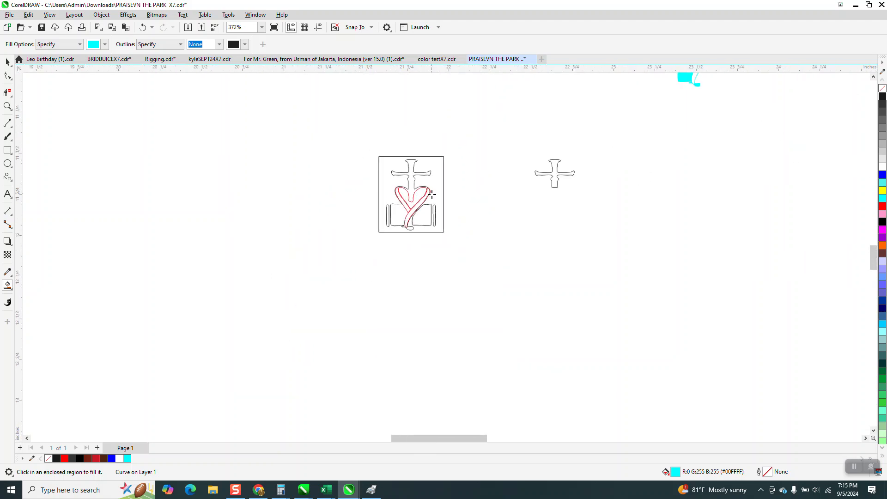
pyautogui.scroll(-2, 431, 194)
pyautogui.press('Down')
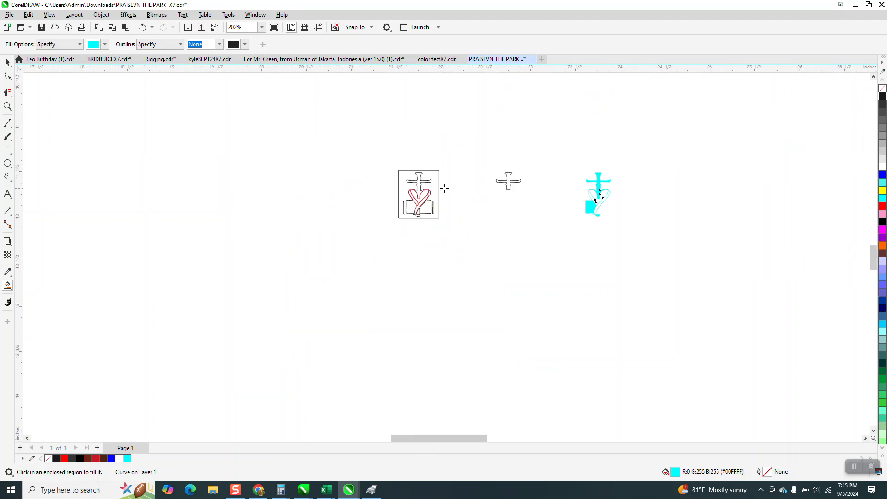
pyautogui.press('Left')
pyautogui.press('Left')
pyautogui.press('Left')
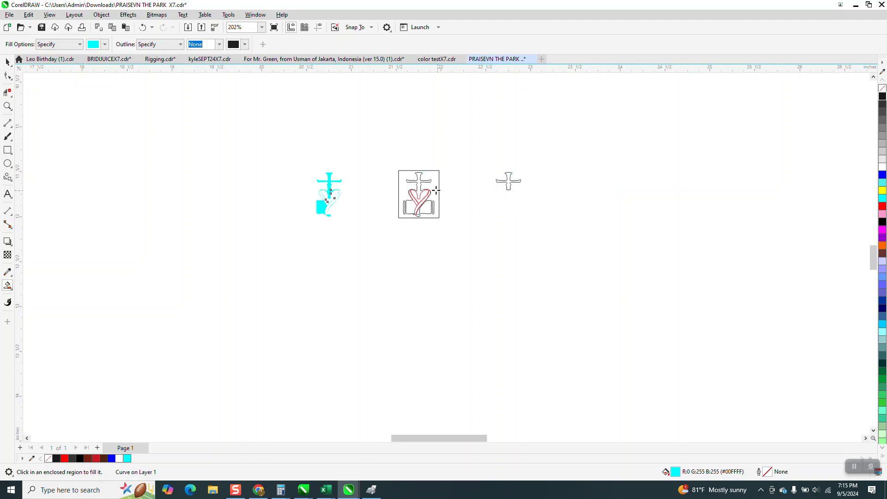
# Smooth the kinks in the right-hand bands of the cyan heart with the Smooth tool.
pyautogui.click(7, 106)
pyautogui.moveTo(310, 164); pyautogui.dragTo(434, 251)
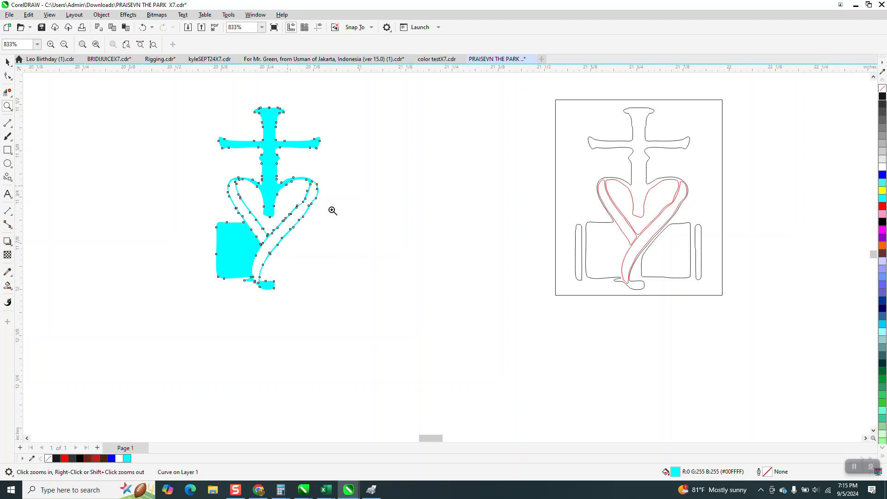
pyautogui.moveTo(332, 210); pyautogui.dragTo(342, 214)
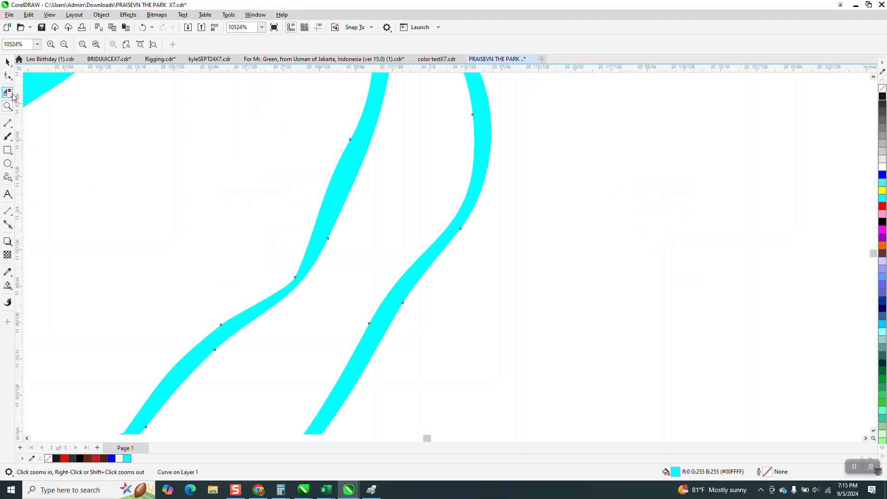
pyautogui.click(9, 77)
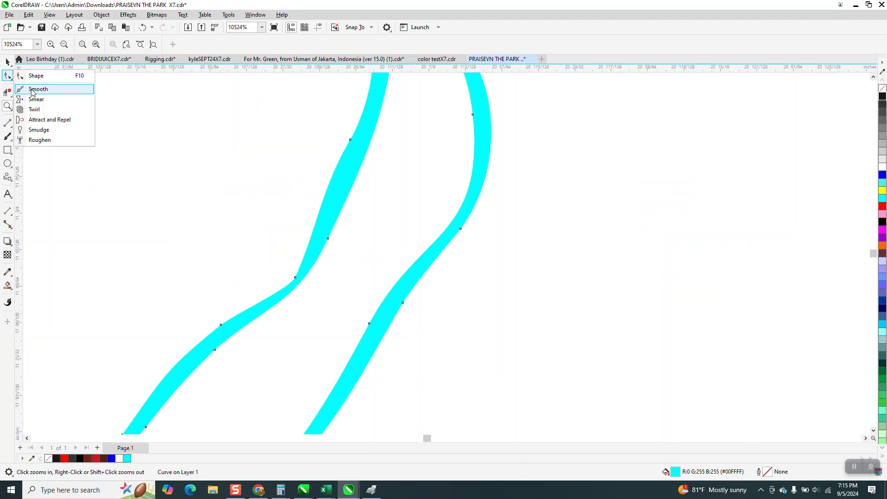
pyautogui.click(33, 88)
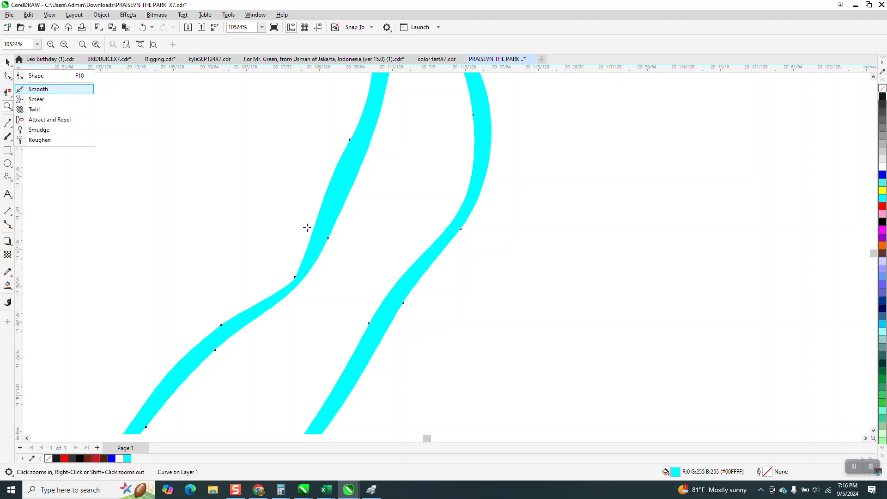
pyautogui.click(313, 257)
pyautogui.click(309, 269)
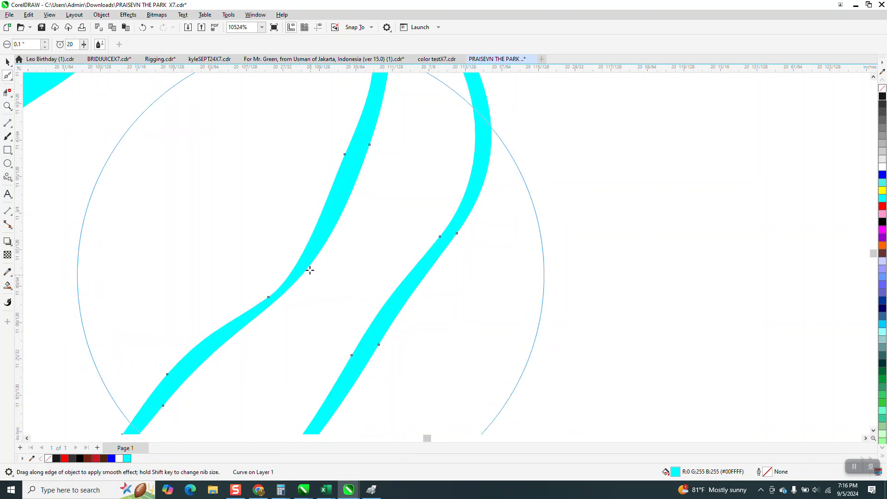
# Try to reshape the inner edge of the heart's right-hand band by moving a curve handle, and undo it.
pyautogui.click(12, 80)
pyautogui.click(37, 78)
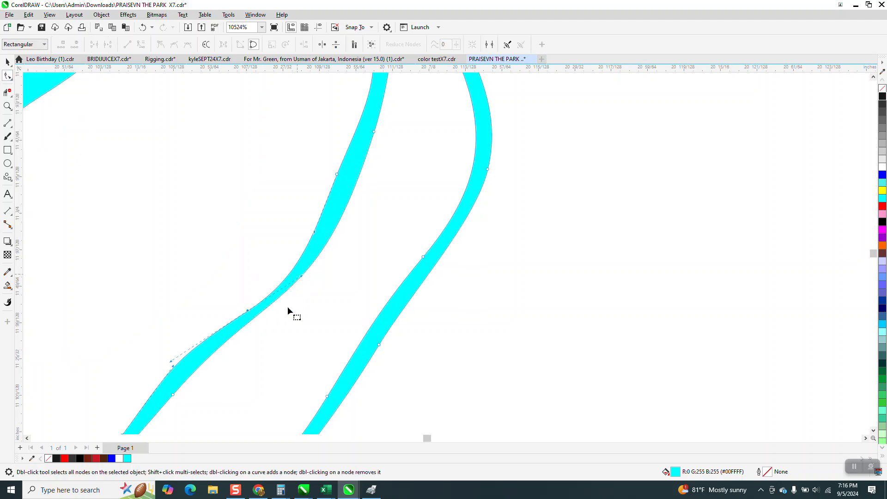
pyautogui.moveTo(301, 279); pyautogui.dragTo(297, 273)
pyautogui.click(143, 27)
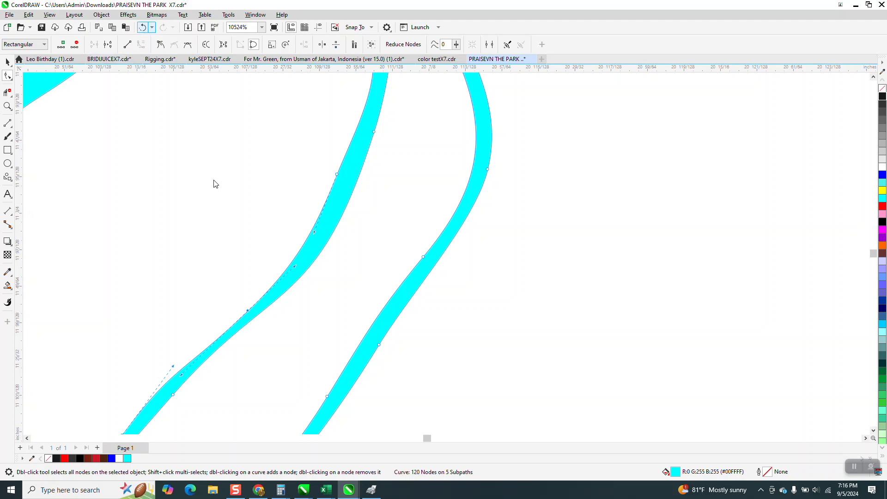
# Convert the node at the inner band's narrow bend to a cusp and move its upper handle up and left to thicken the band.
pyautogui.moveTo(296, 331); pyautogui.dragTo(296, 333)
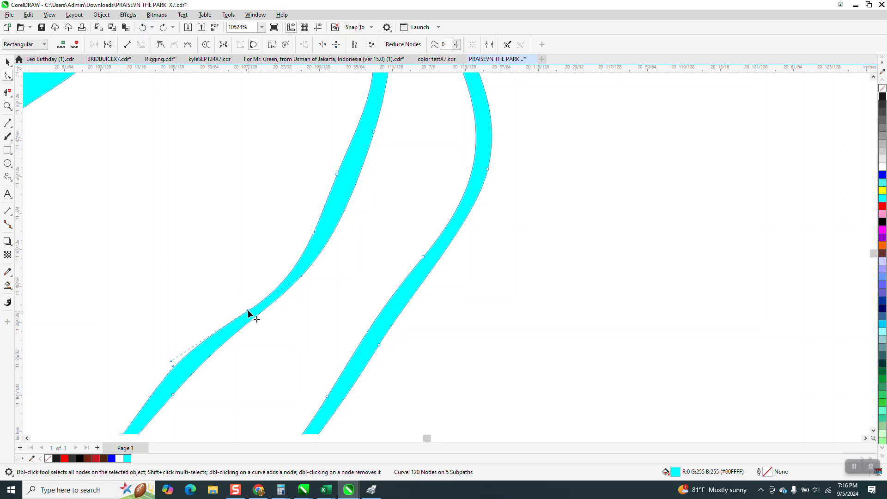
pyautogui.rightClick(248, 310)
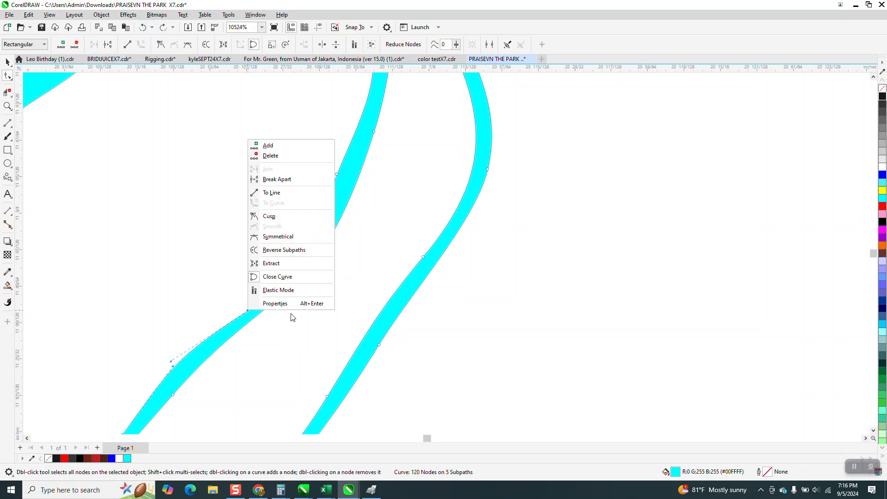
pyautogui.click(276, 217)
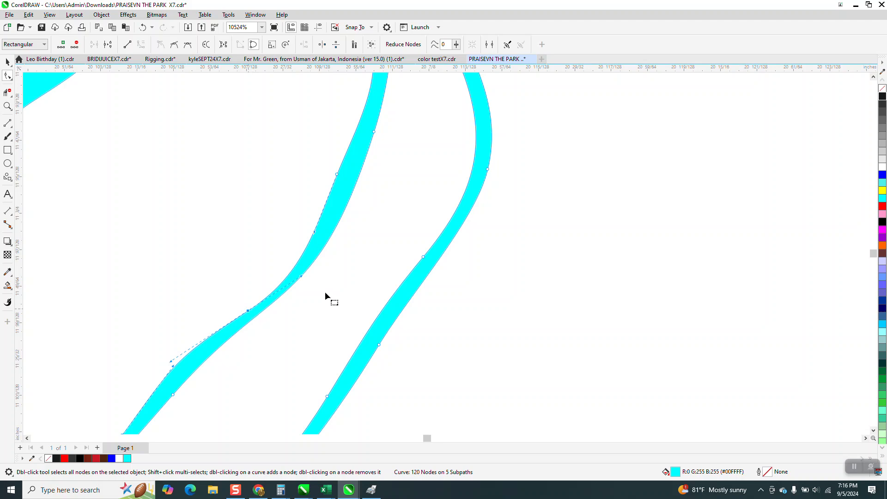
pyautogui.moveTo(303, 279); pyautogui.dragTo(292, 265)
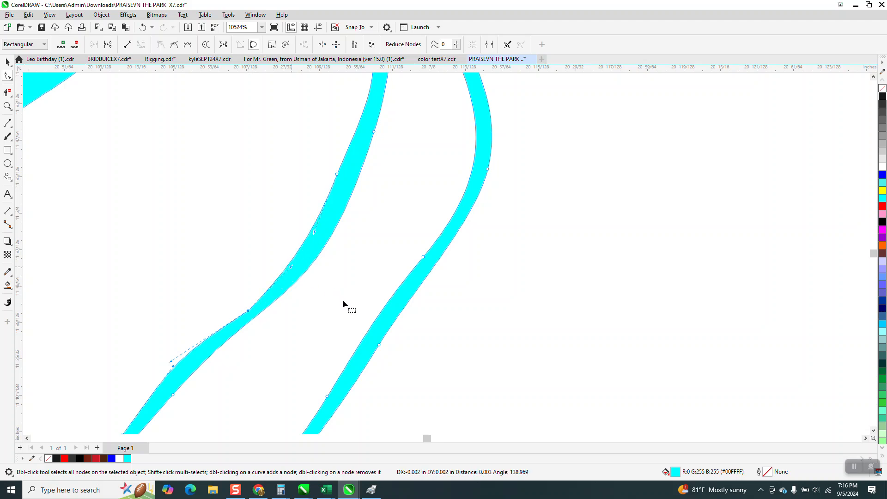
# Move the blue Praise in the Park bitmap down next to the framed linework, behind the cyan emblem.
pyautogui.scroll(-2, 341, 299)
pyautogui.scroll(-4, 411, 226)
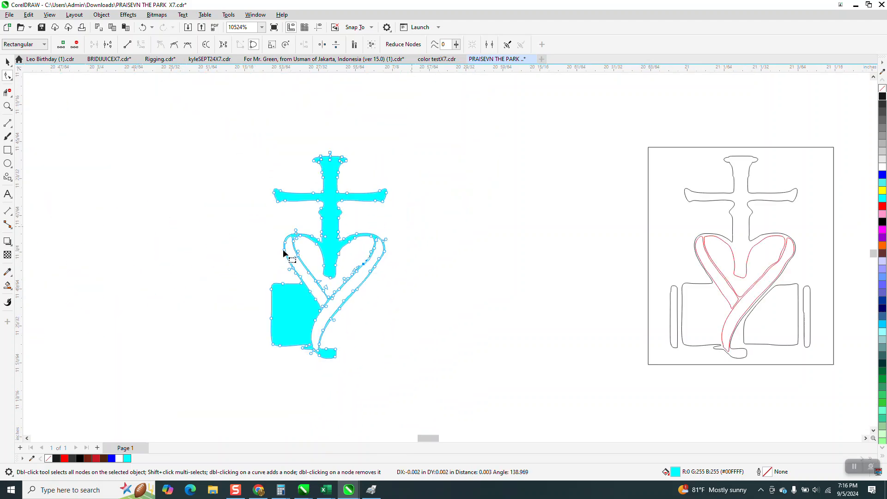
pyautogui.scroll(-6, 347, 290)
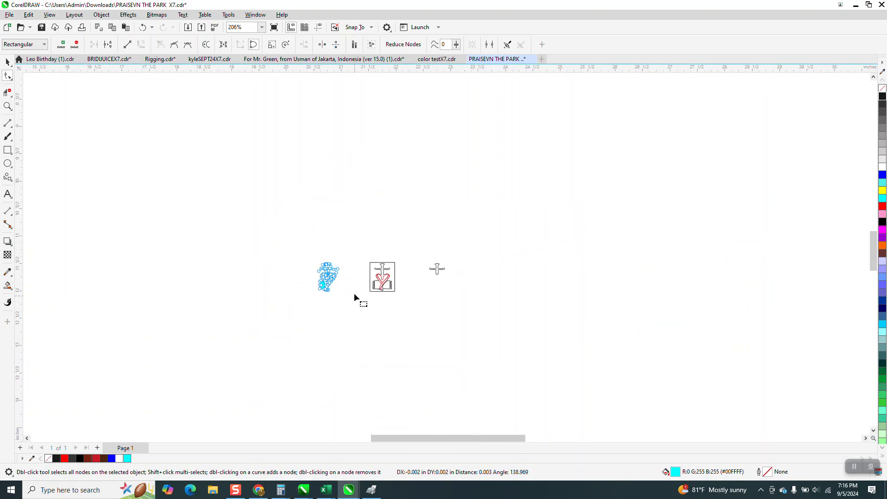
pyautogui.scroll(-3, 356, 291)
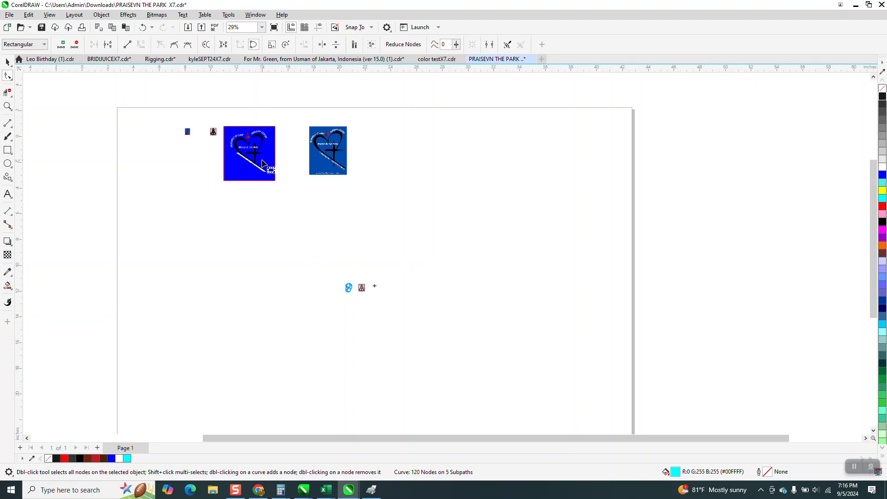
pyautogui.click(7, 106)
pyautogui.click(6, 64)
pyautogui.click(331, 145)
pyautogui.moveTo(331, 145); pyautogui.dragTo(336, 275)
# Examine the colored emblem in the bitmap and compare it with the framed linework.
pyautogui.click(8, 106)
pyautogui.moveTo(294, 250); pyautogui.dragTo(408, 307)
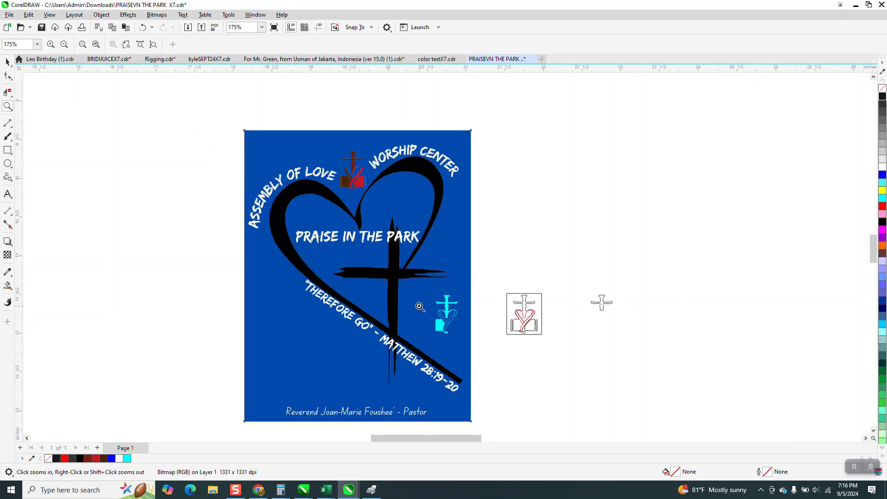
pyautogui.moveTo(343, 172); pyautogui.dragTo(409, 205)
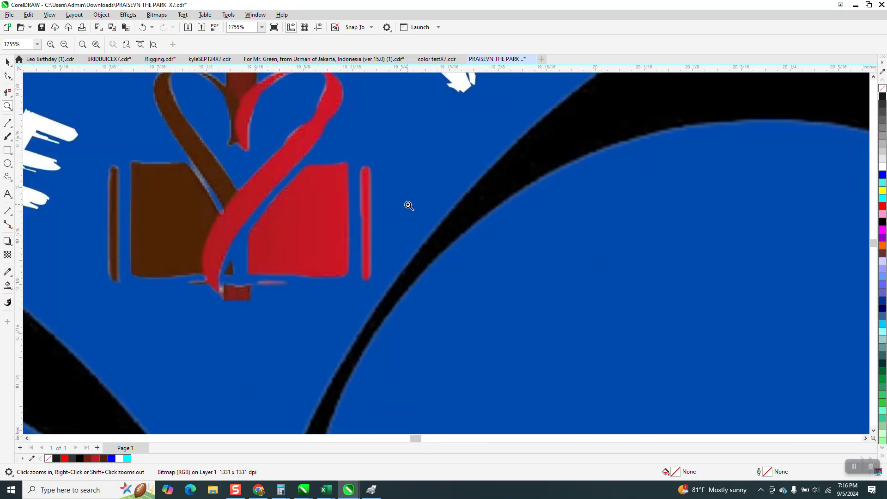
pyautogui.scroll(-5, 409, 206)
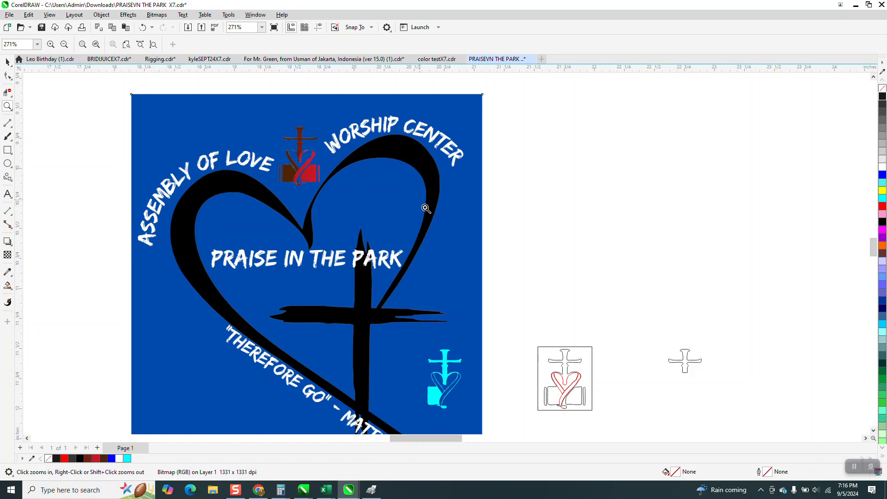
pyautogui.click(8, 106)
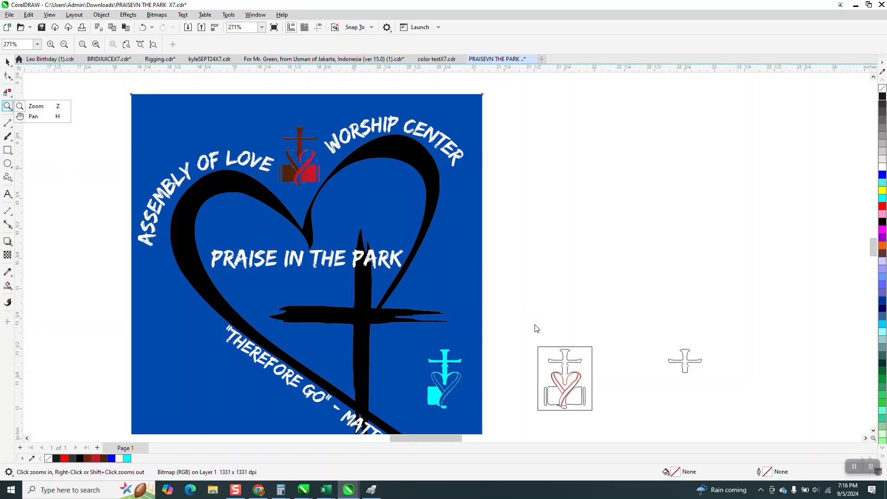
pyautogui.moveTo(531, 328); pyautogui.dragTo(613, 421)
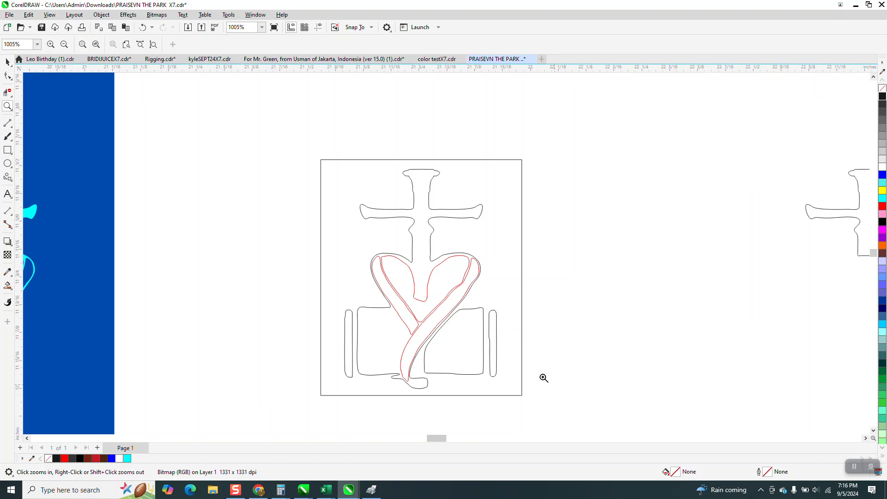
pyautogui.scroll(-3, 424, 257)
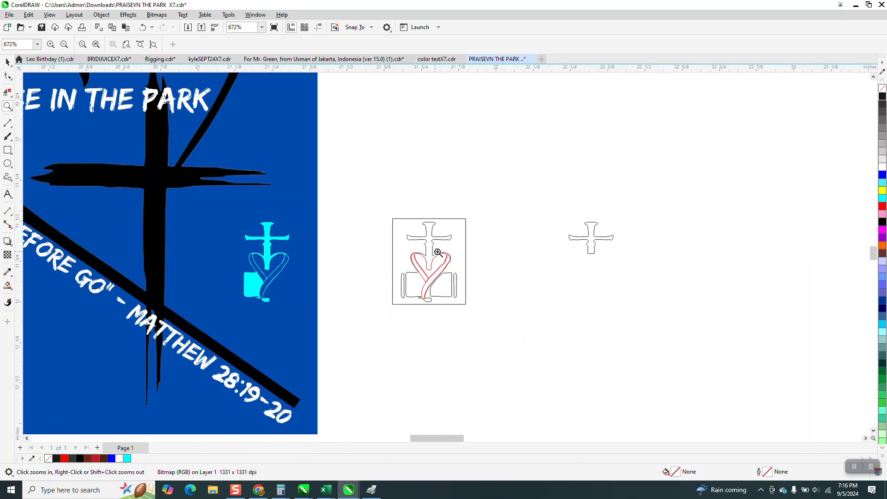
pyautogui.scroll(-2, 438, 252)
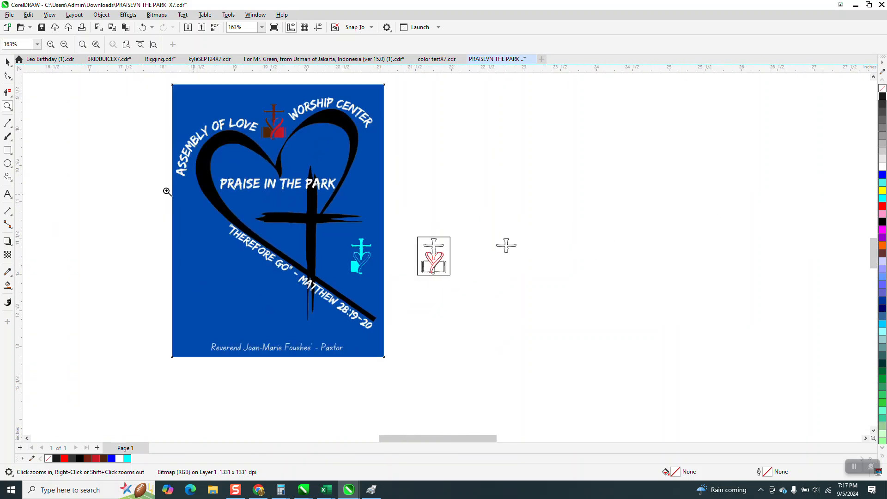
# Move the whole framed linework up beside the top of the bitmap, level with its colored emblem.
pyautogui.click(8, 61)
pyautogui.moveTo(414, 224); pyautogui.dragTo(465, 297)
pyautogui.moveTo(430, 256); pyautogui.dragTo(403, 119)
# Sample brown #4E2505 from the bitmap emblem's left block as the Smart Fill color and try to fill the cross.
pyautogui.click(7, 107)
pyautogui.moveTo(258, 100); pyautogui.dragTo(477, 168)
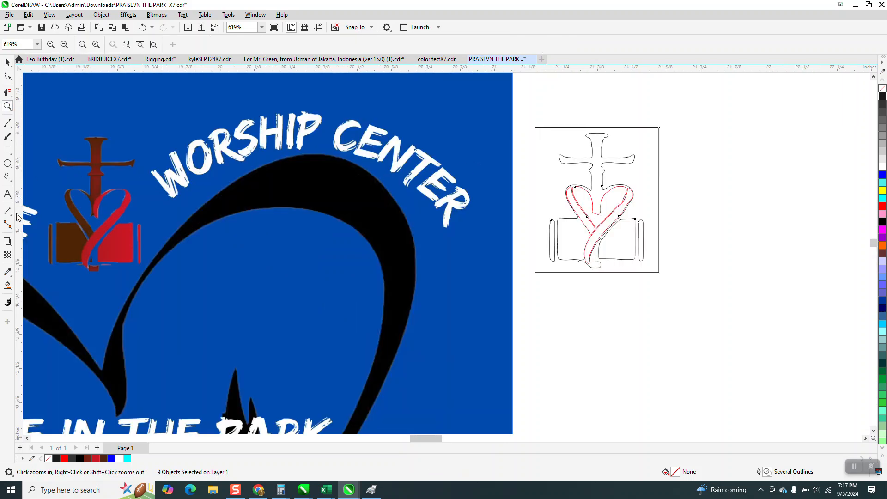
pyautogui.click(9, 289)
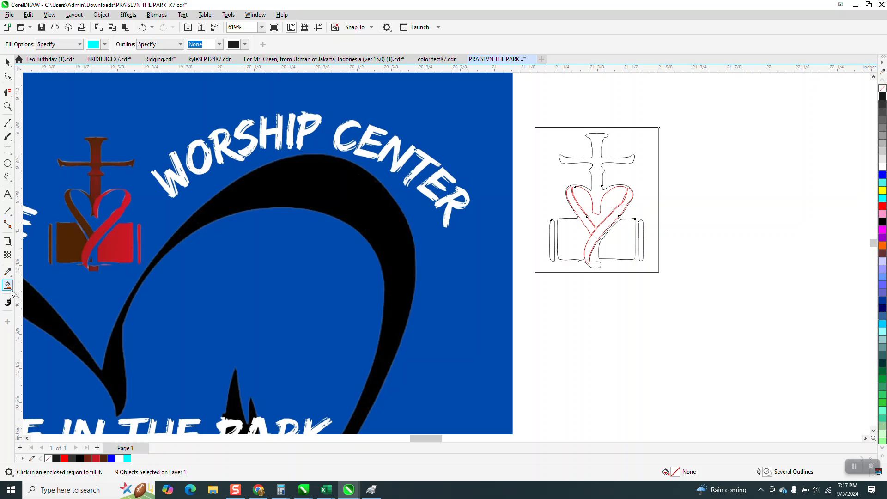
pyautogui.click(37, 297)
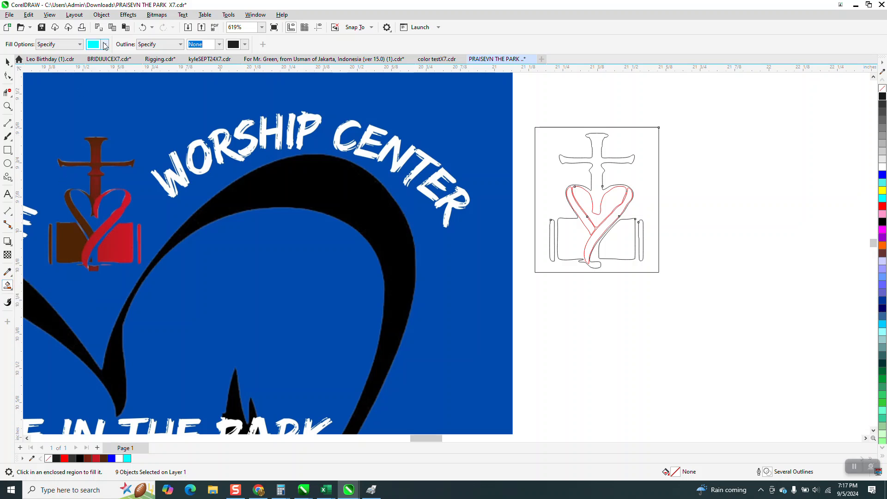
pyautogui.click(105, 45)
pyautogui.click(182, 194)
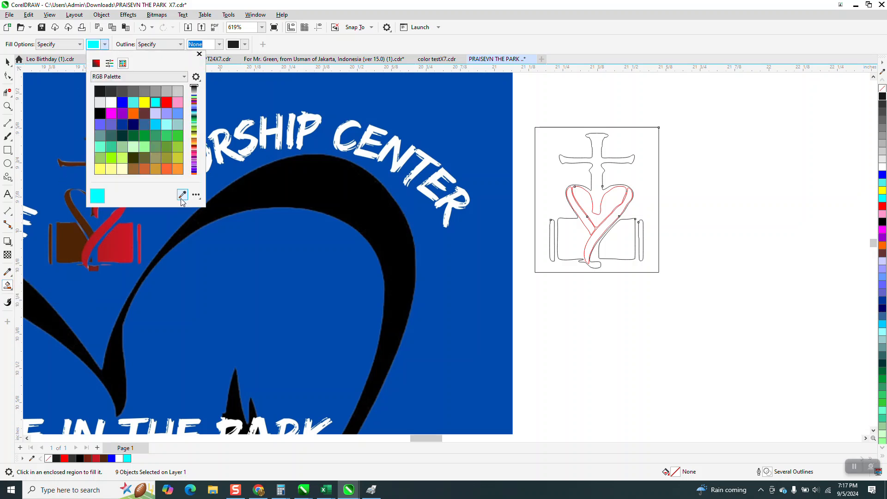
pyautogui.click(72, 235)
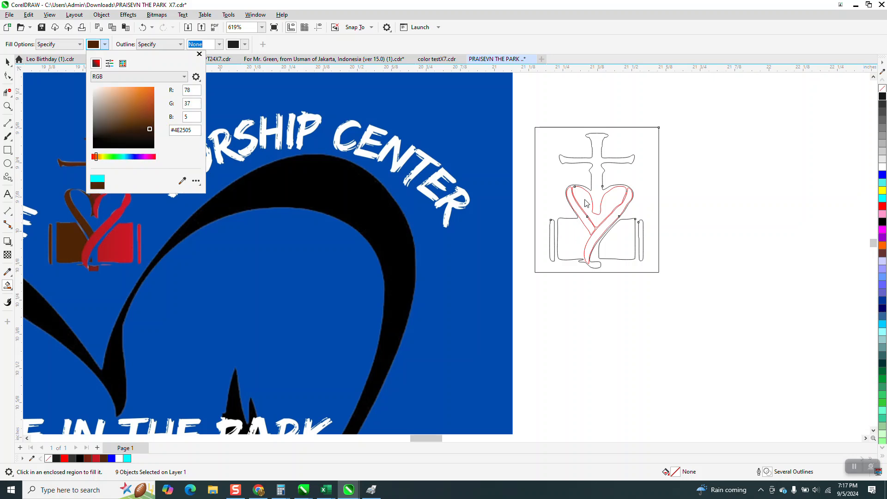
pyautogui.click(596, 172)
pyautogui.click(596, 171)
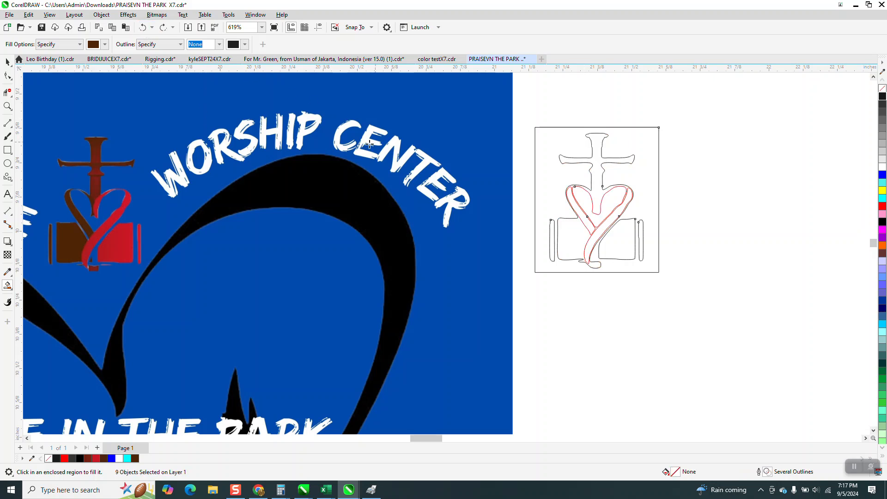
# Draw a two-point line from the left block's upper inner corner to the edge of the crossing ribbon, below the left heart band.
pyautogui.click(7, 108)
pyautogui.moveTo(557, 205); pyautogui.dragTo(643, 278)
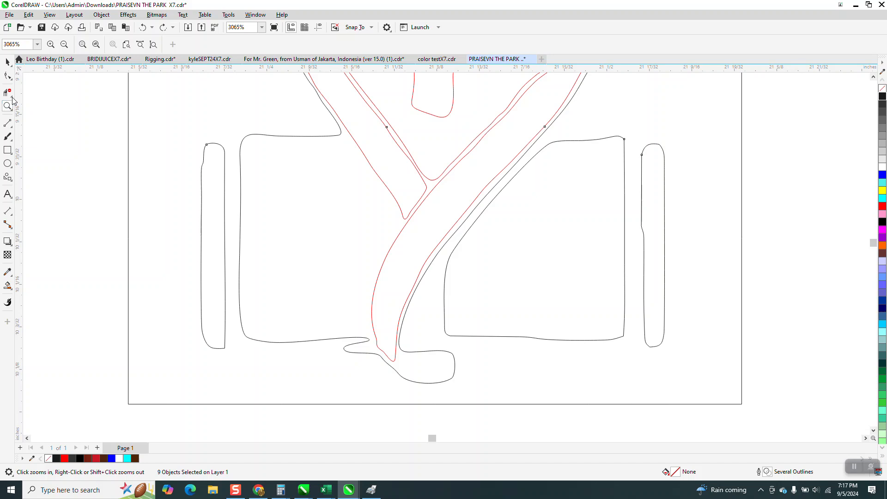
pyautogui.click(11, 126)
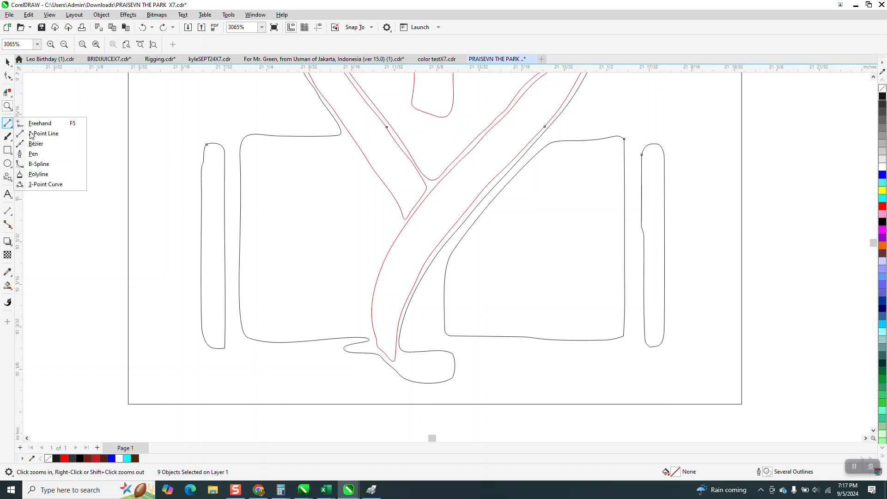
pyautogui.click(57, 133)
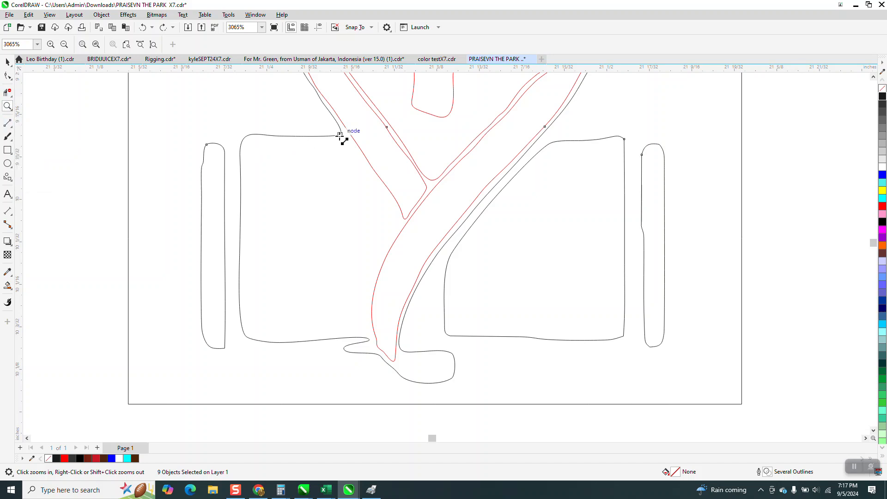
pyautogui.moveTo(347, 151); pyautogui.dragTo(402, 228)
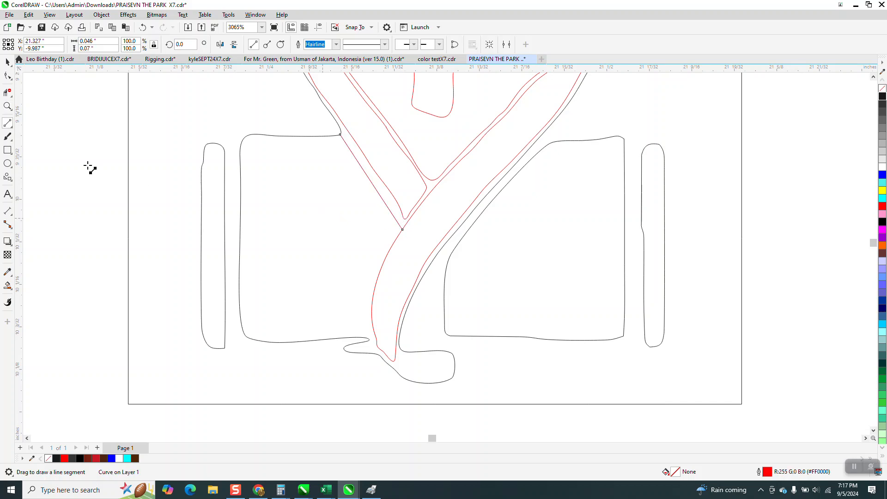
# Smart Fill the framed emblem's cross and left block with brown #4E2505 and no outline.
pyautogui.click(8, 287)
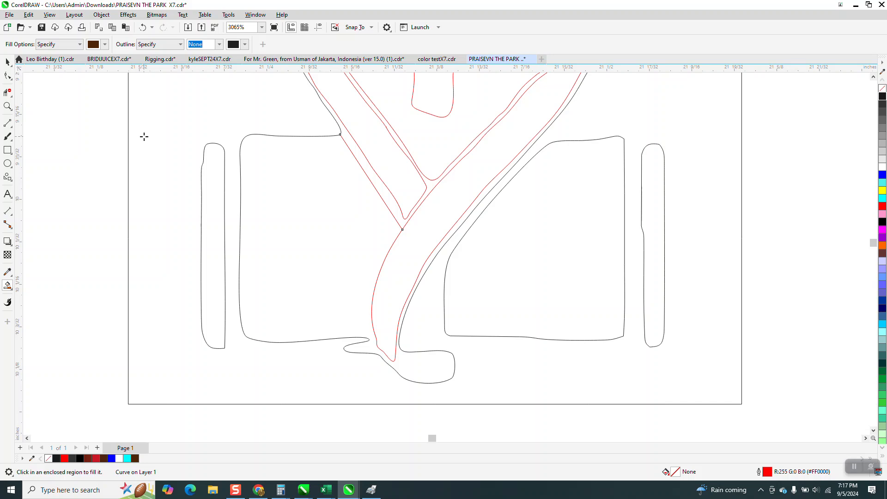
pyautogui.scroll(-2, 376, 137)
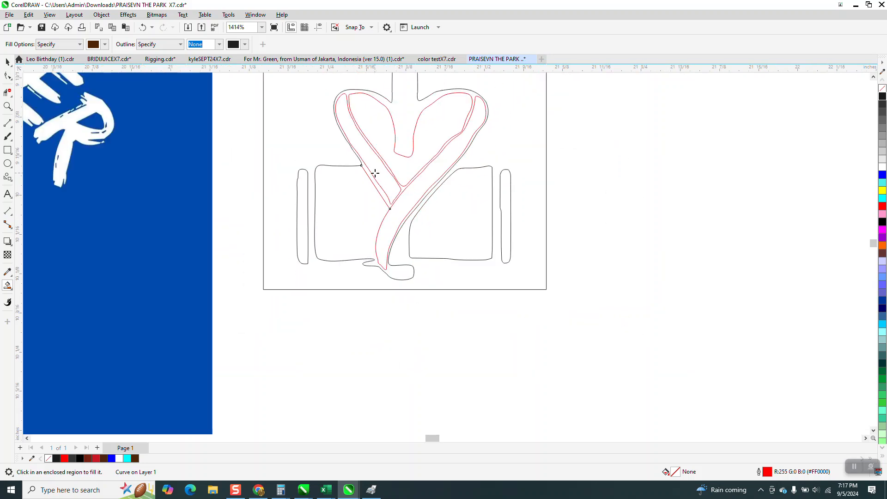
pyautogui.click(352, 201)
pyautogui.scroll(-4, 351, 202)
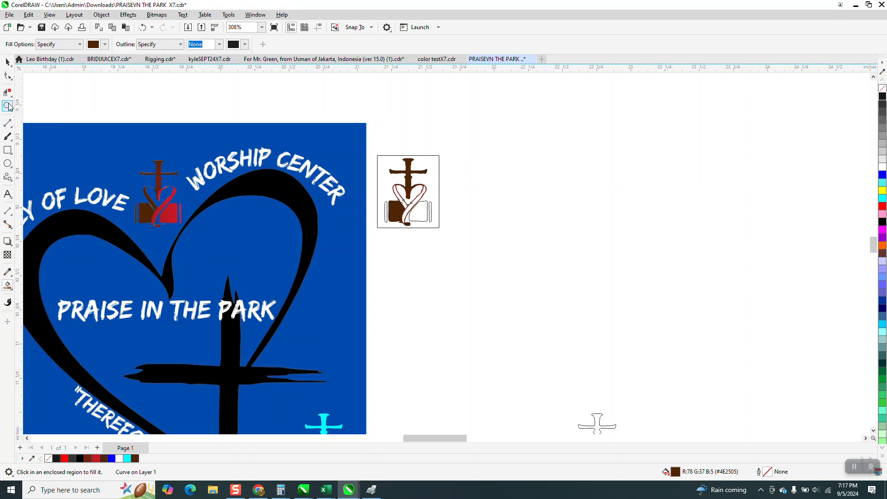
# Smart Fill the left heart band and the narrow bar beside the left block with the same brown.
pyautogui.click(449, 232)
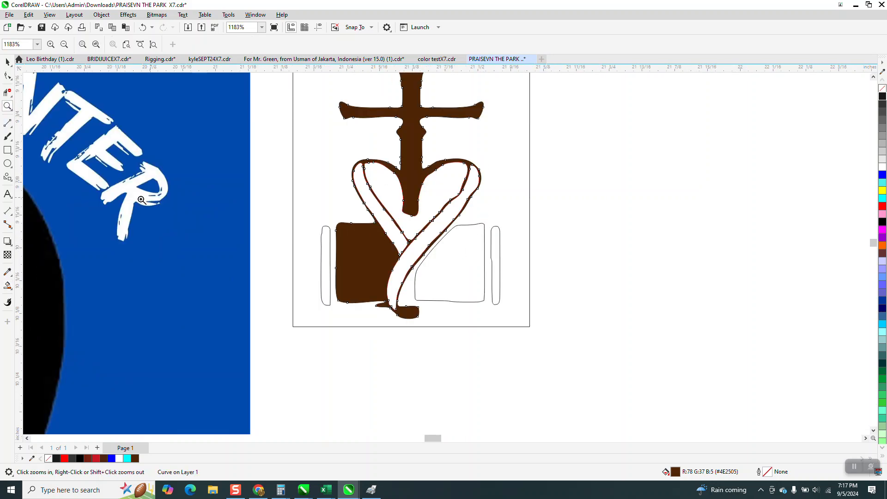
pyautogui.click(8, 285)
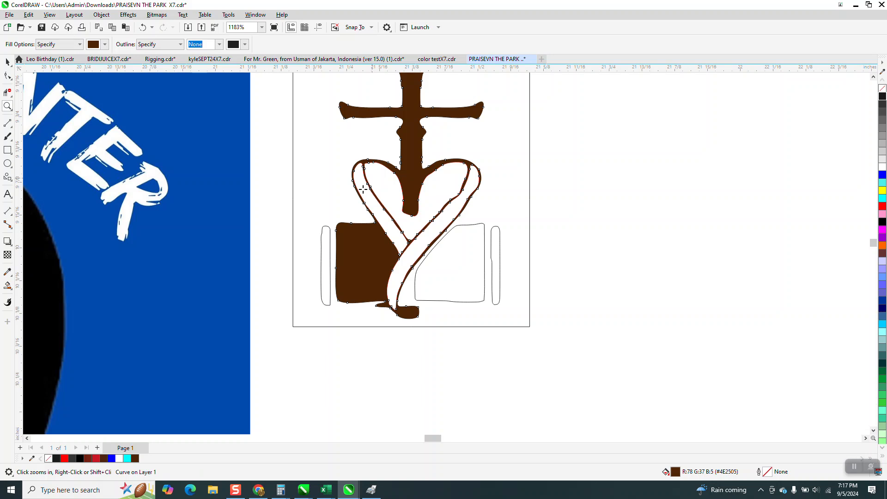
pyautogui.click(369, 191)
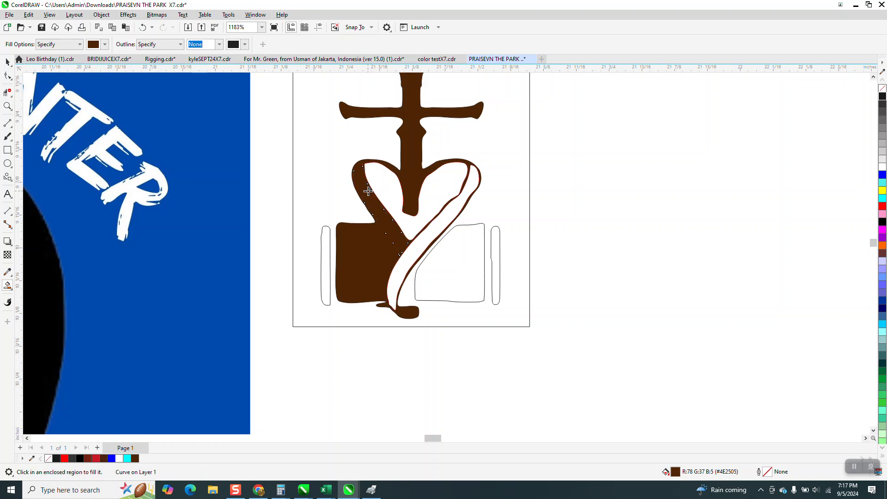
pyautogui.click(327, 251)
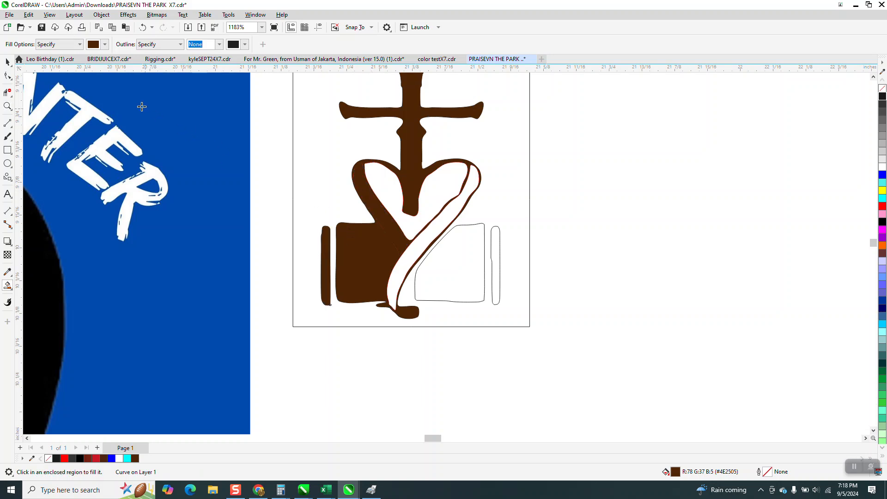
# Try to sample the bitmap emblem's red as the Smart Fill color and apply a fill, and undo that fill.
pyautogui.scroll(-2, 239, 165)
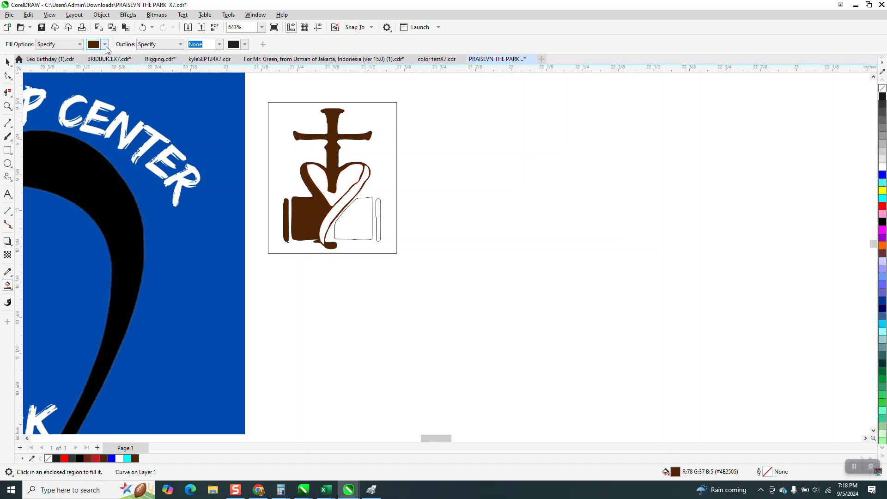
pyautogui.click(106, 46)
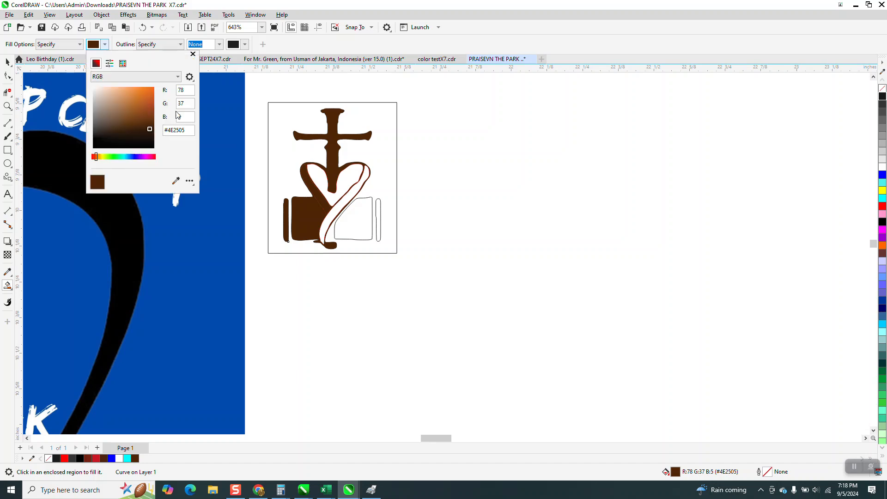
pyautogui.click(253, 89)
pyautogui.scroll(-3, 278, 113)
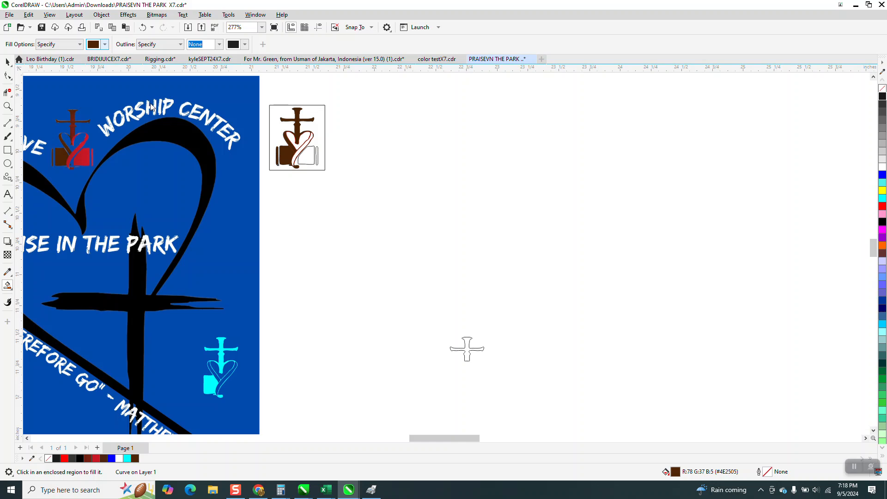
pyautogui.click(175, 181)
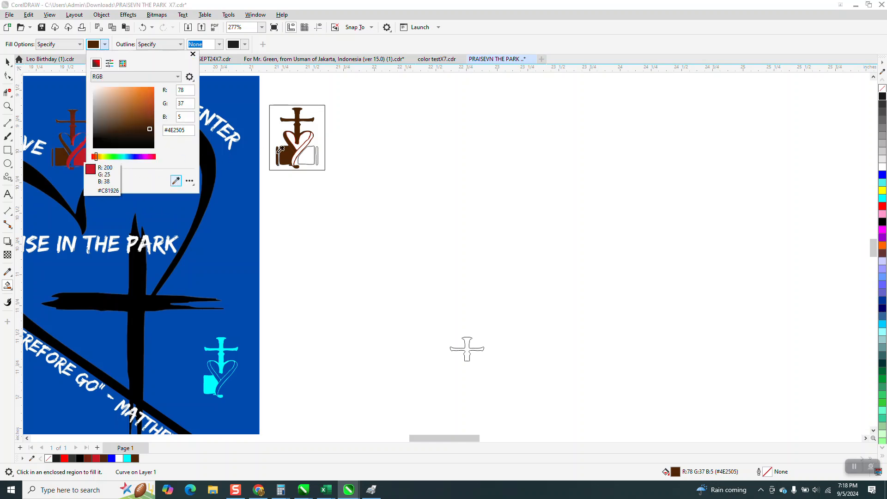
pyautogui.click(299, 153)
pyautogui.click(193, 54)
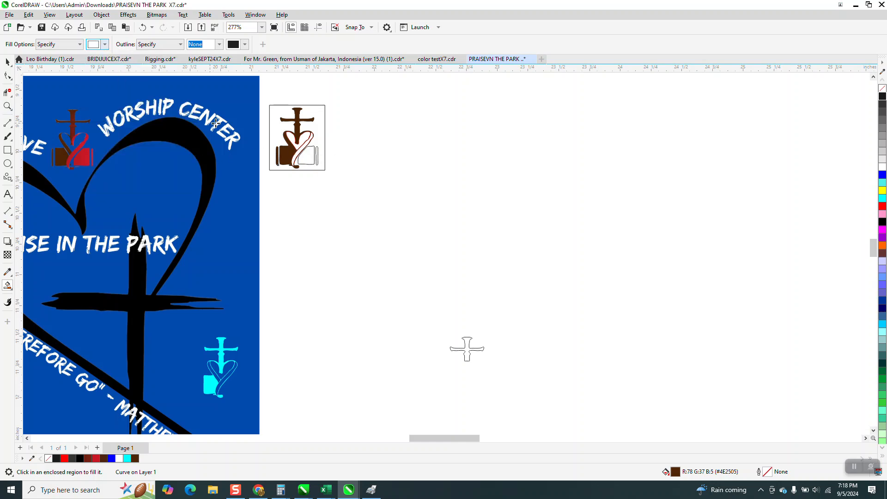
pyautogui.click(251, 113)
pyautogui.click(143, 28)
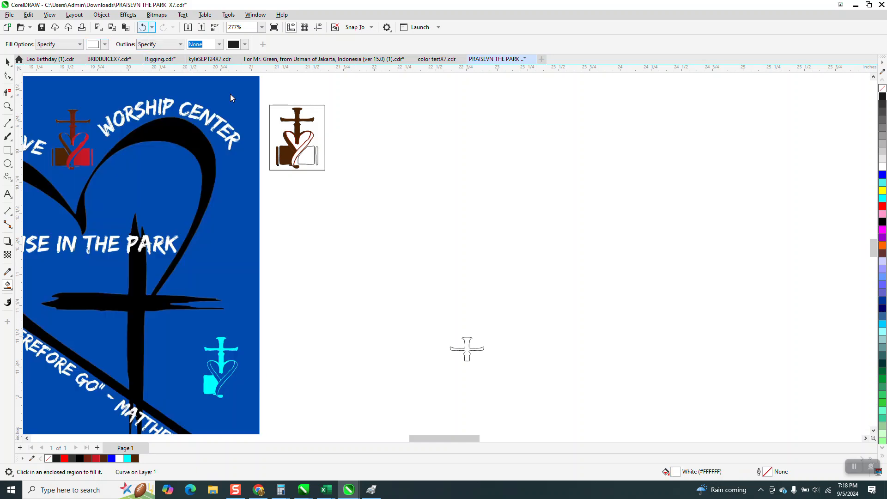
# Move the whole framed emblem copy to just above the bitmap's upper edge, near the original emblem.
pyautogui.click(7, 105)
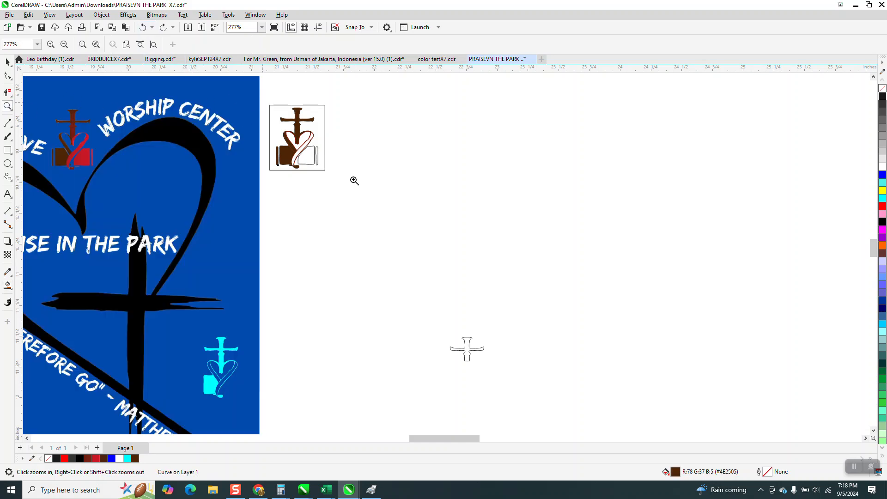
pyautogui.moveTo(339, 170); pyautogui.dragTo(270, 105)
pyautogui.click(8, 286)
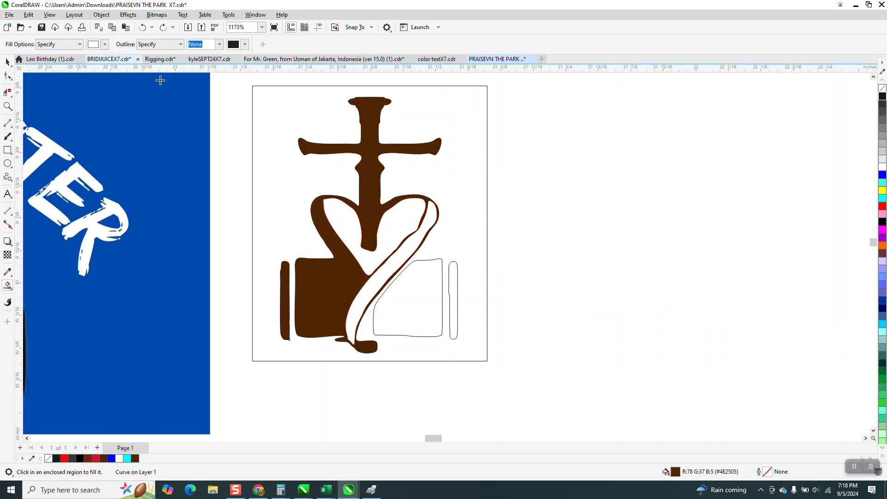
pyautogui.scroll(-2, 388, 200)
pyautogui.scroll(-3, 388, 200)
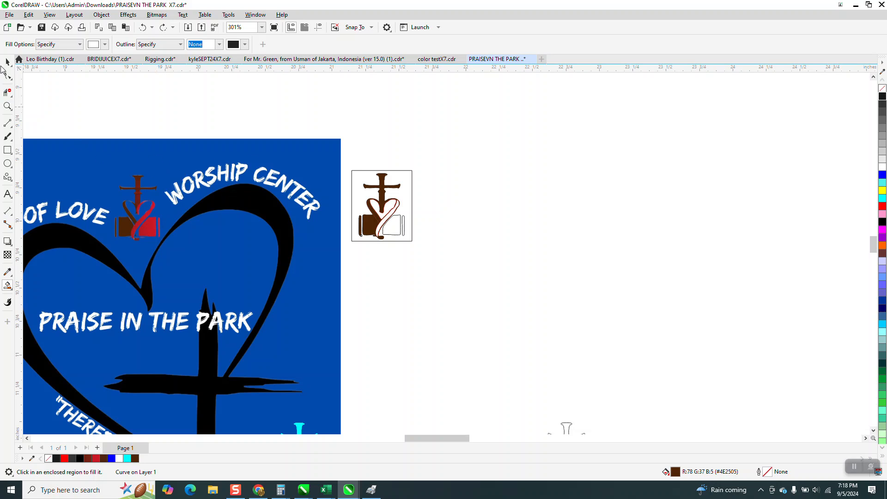
pyautogui.click(360, 226)
pyautogui.click(443, 262)
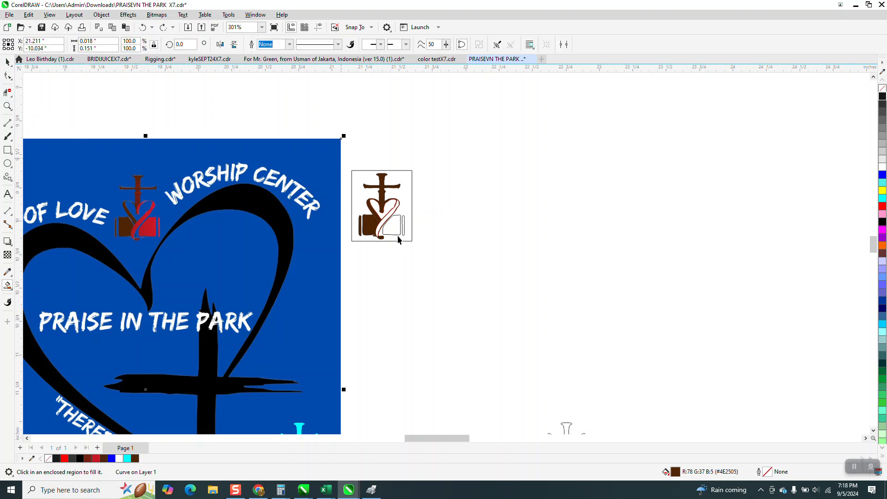
pyautogui.moveTo(357, 253); pyautogui.dragTo(350, 249)
pyautogui.moveTo(384, 211); pyautogui.dragTo(148, 111)
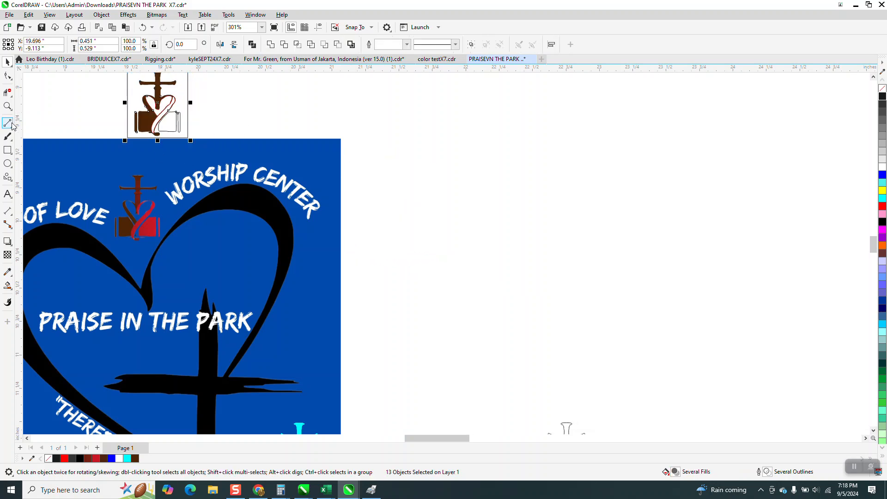
# Try to sample the original emblem's red for Smart Fill, fill the copy's right block, and undo that fill.
pyautogui.click(11, 294)
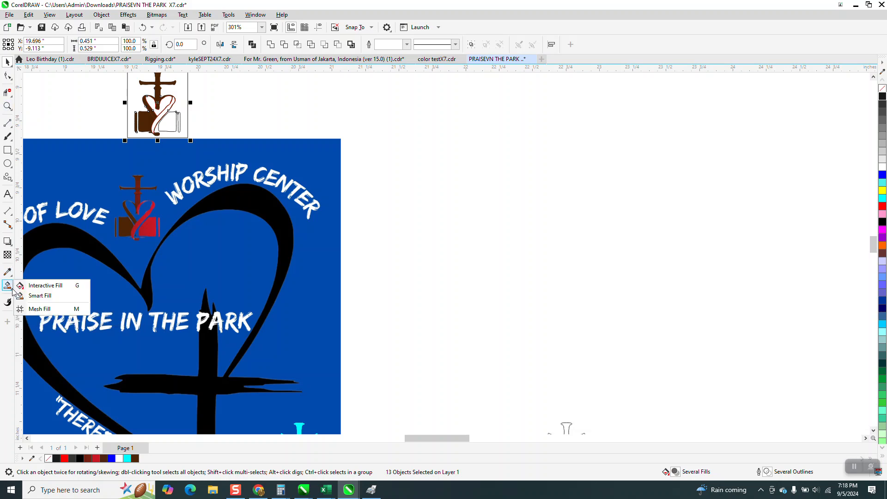
pyautogui.click(40, 296)
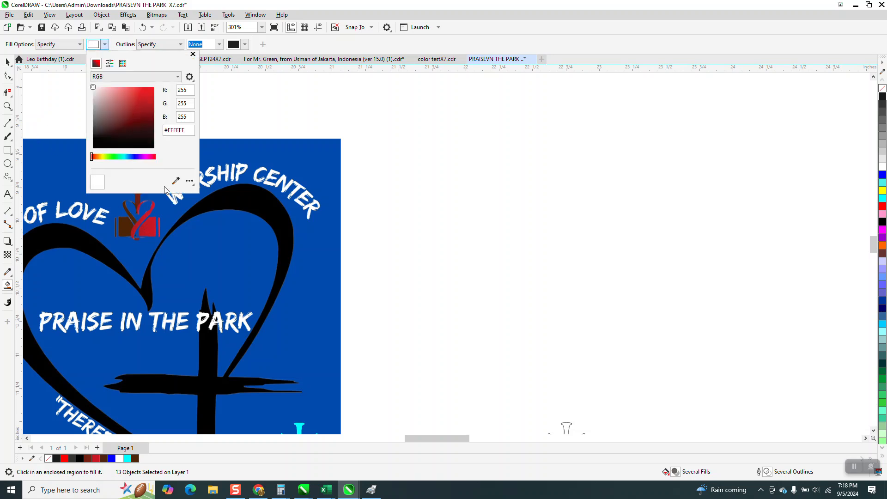
pyautogui.click(176, 183)
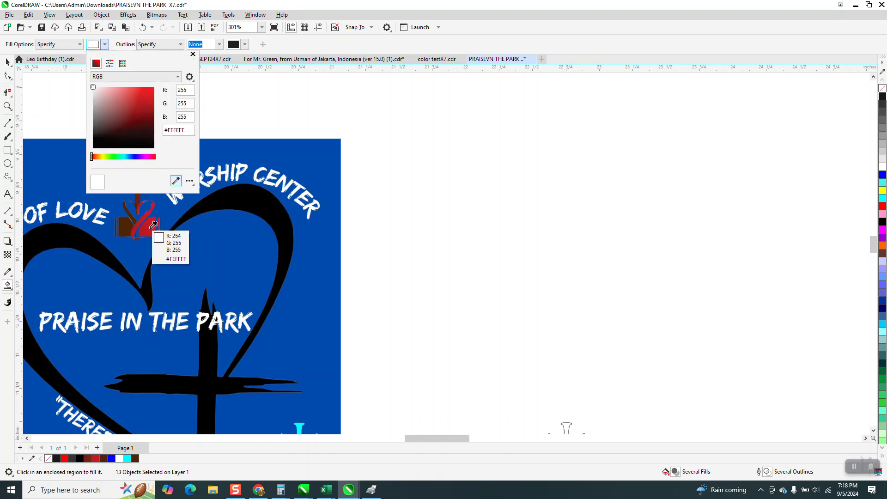
pyautogui.click(149, 228)
pyautogui.click(173, 121)
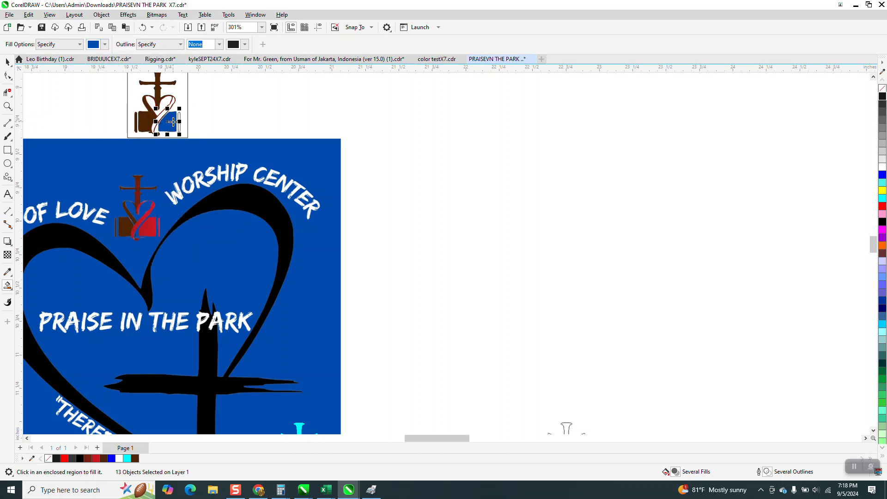
pyautogui.click(142, 27)
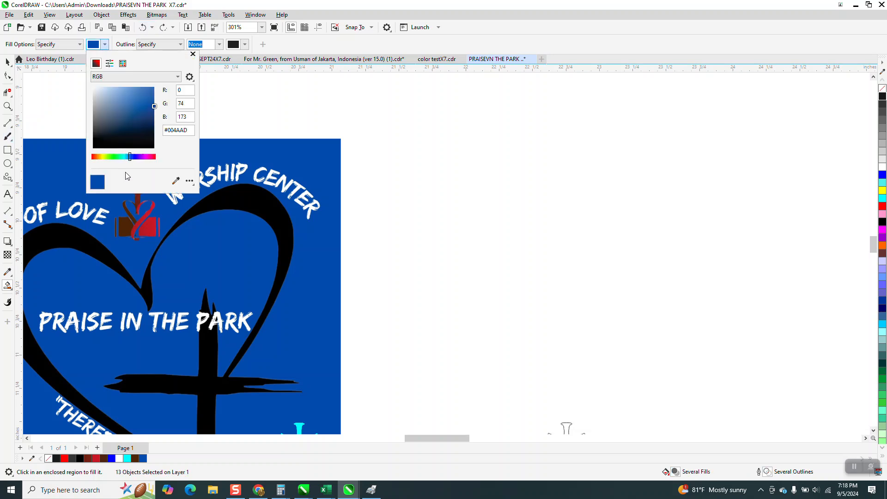
# Sample red #C11A22 from the bitmap emblem and Smart Fill the copy's right block with no outline.
pyautogui.click(175, 182)
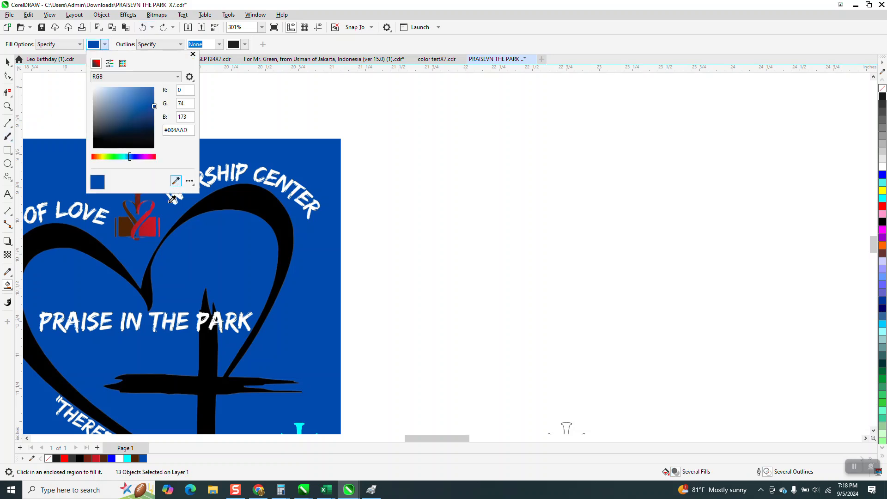
pyautogui.click(145, 218)
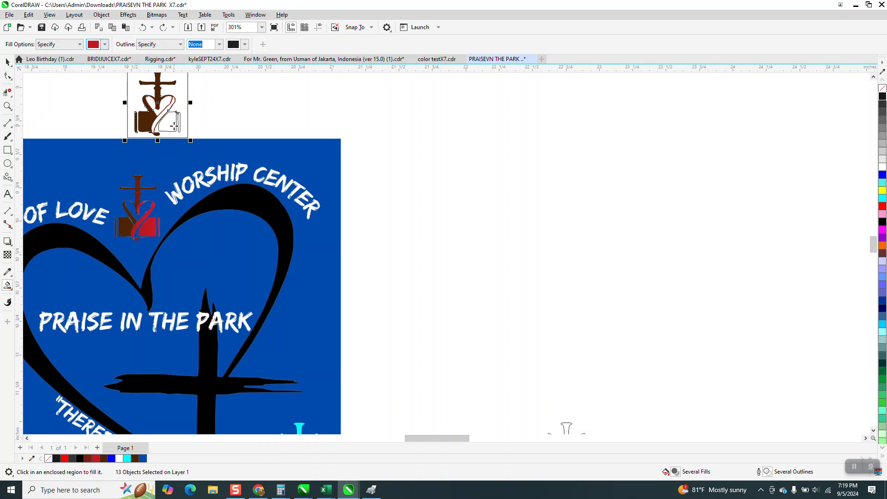
pyautogui.click(173, 126)
# Smart Fill the crossing ribbon and the narrow bar beside the right block with the same red.
pyautogui.press('z')
pyautogui.moveTo(114, 102); pyautogui.dragTo(222, 151)
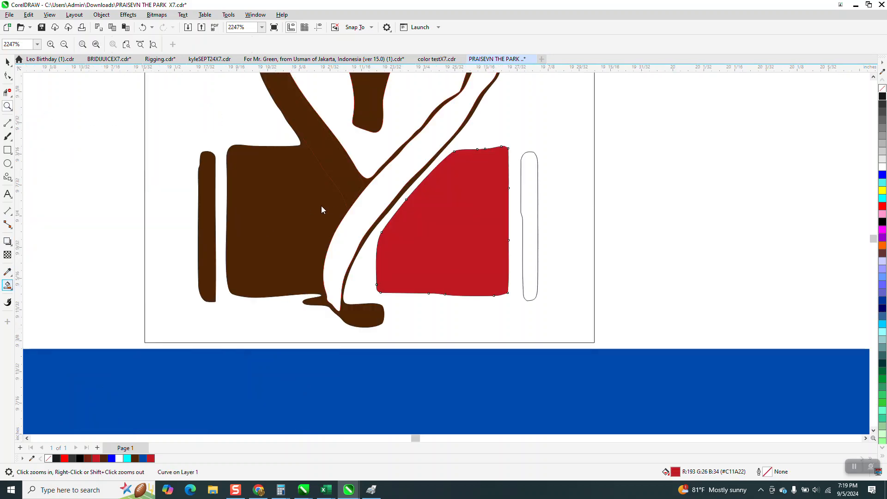
pyautogui.click(361, 209)
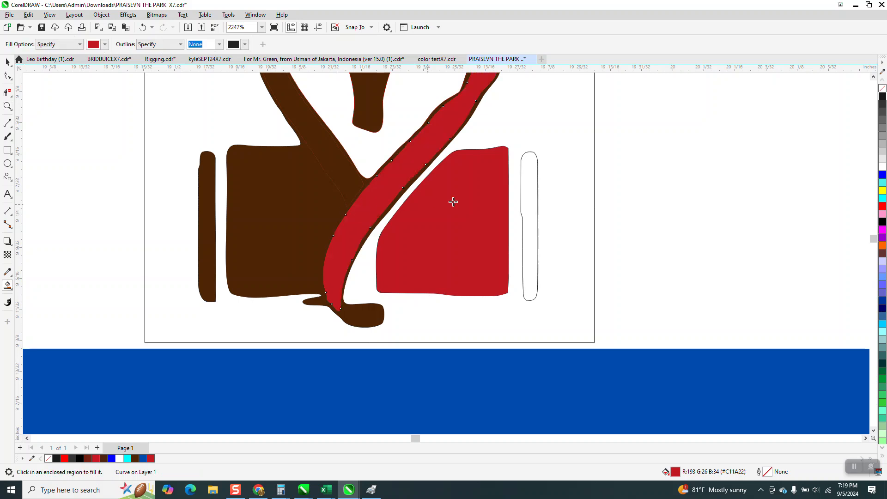
pyautogui.click(526, 198)
pyautogui.scroll(-5, 370, 228)
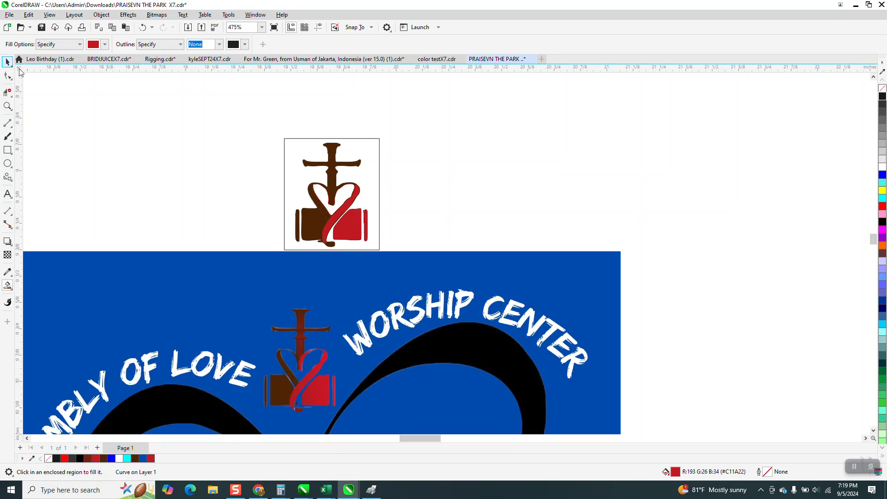
# Delete the rectangular frame around the filled emblem and group all the emblem's parts.
pyautogui.press('space')
pyautogui.click(377, 139)
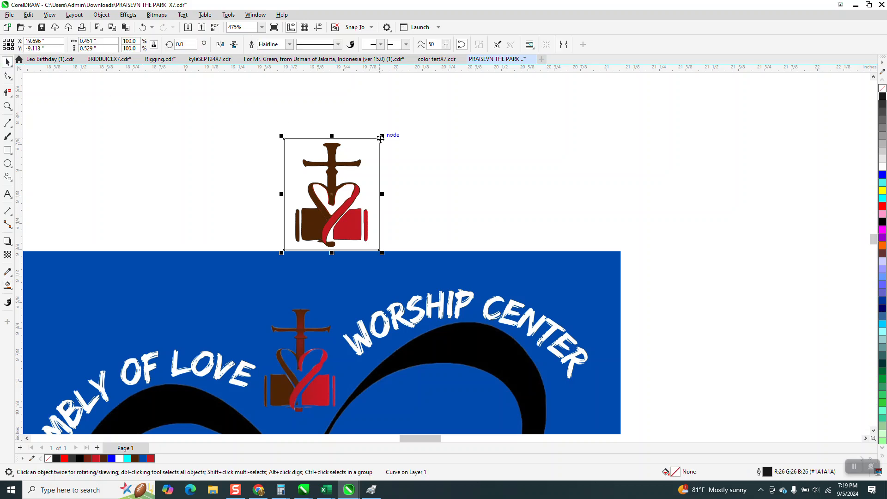
pyautogui.moveTo(290, 135); pyautogui.dragTo(391, 256)
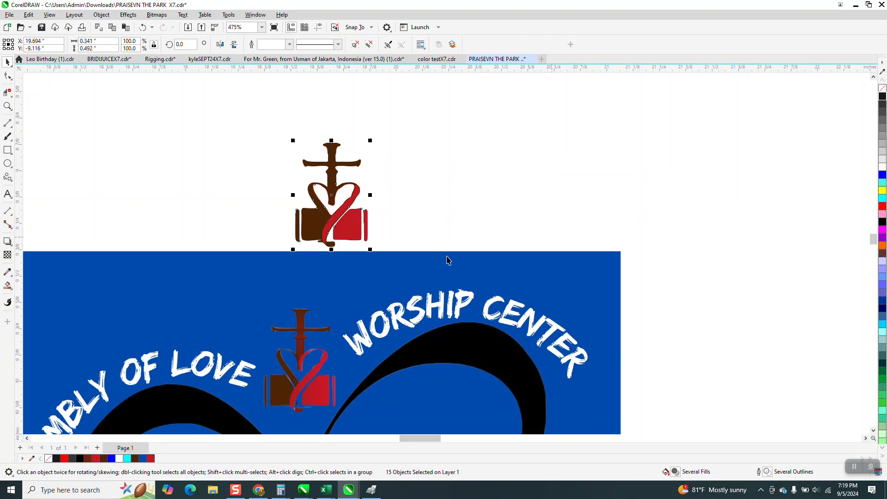
pyautogui.scroll(-1, 402, 202)
pyautogui.hotkey('ctrl', 'g')
# Examine the bitmap's original emblem and its WORSHIP CENTER lettering up close.
pyautogui.click(8, 106)
pyautogui.moveTo(298, 275); pyautogui.dragTo(419, 355)
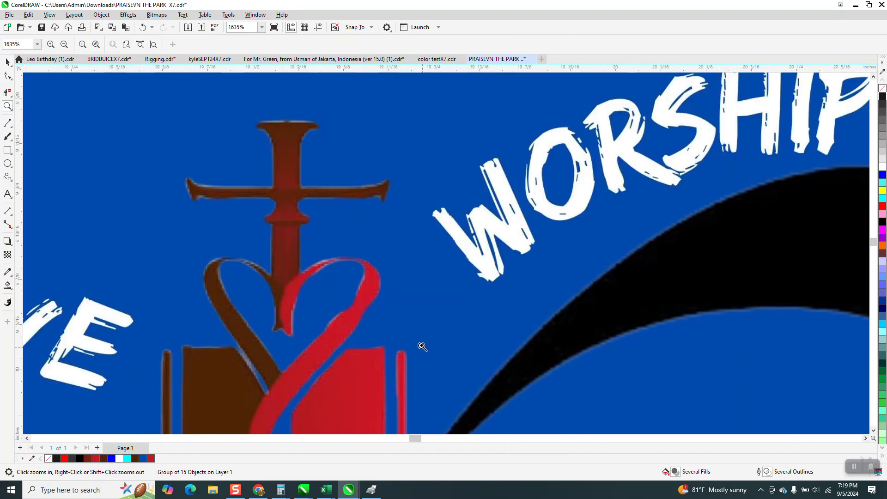
pyautogui.scroll(-3, 267, 90)
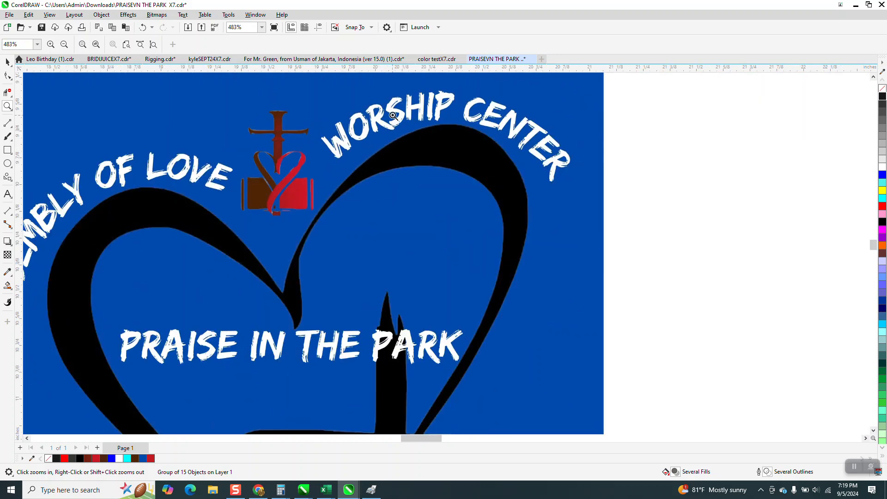
pyautogui.click(453, 144)
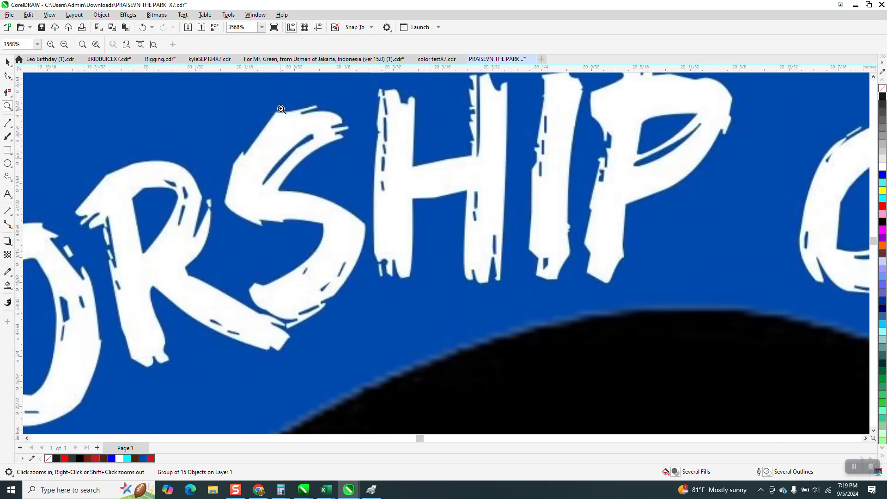
pyautogui.moveTo(281, 109); pyautogui.dragTo(374, 157)
pyautogui.scroll(-3, 515, 139)
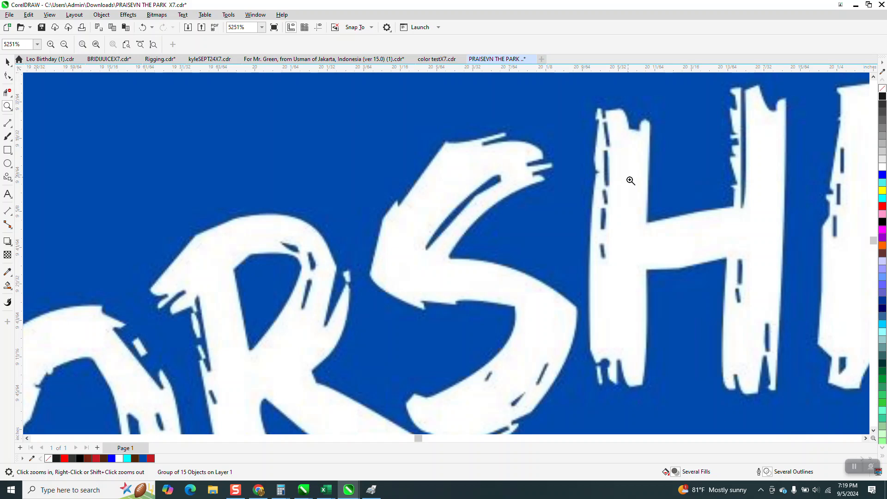
pyautogui.scroll(-4, 631, 180)
pyautogui.scroll(-5, 542, 171)
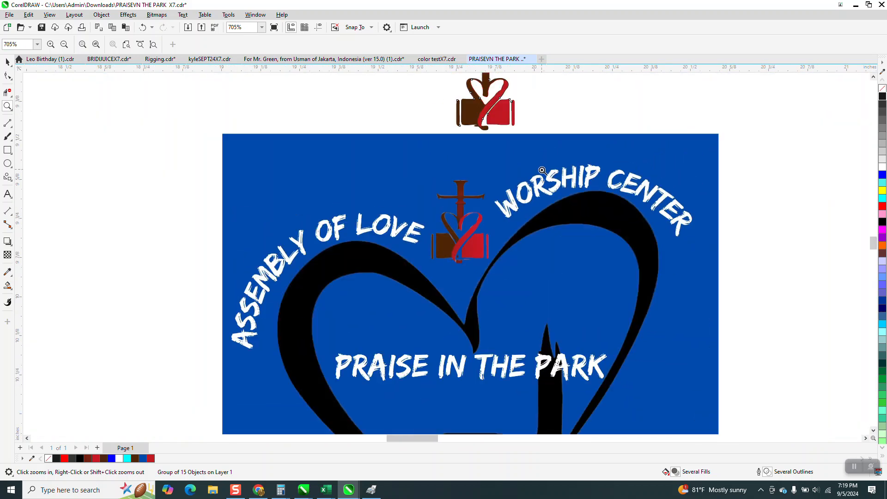
pyautogui.scroll(-6, 547, 172)
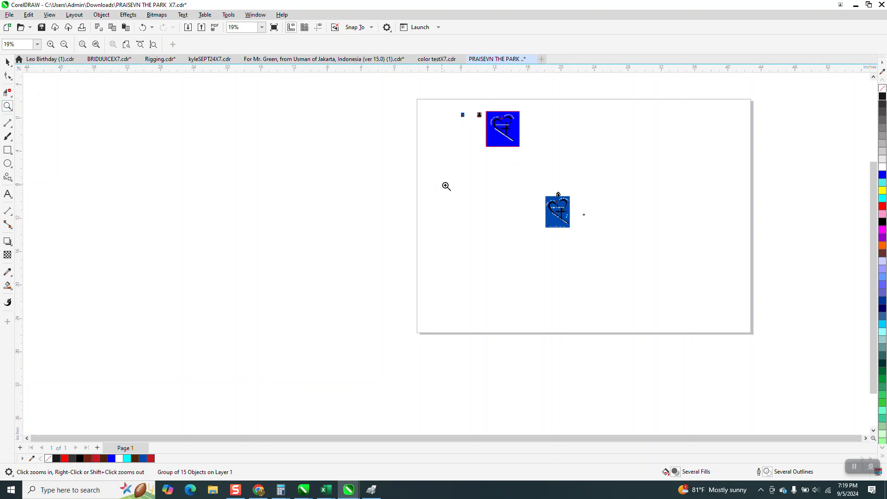
# Move the grouped emblem from the bitmap to above the vector Praise in the Park design with the bright blue background.
pyautogui.click(7, 61)
pyautogui.moveTo(538, 180); pyautogui.dragTo(506, 105)
pyautogui.click(8, 105)
pyautogui.moveTo(438, 86); pyautogui.dragTo(560, 174)
pyautogui.moveTo(373, 159); pyautogui.dragTo(524, 315)
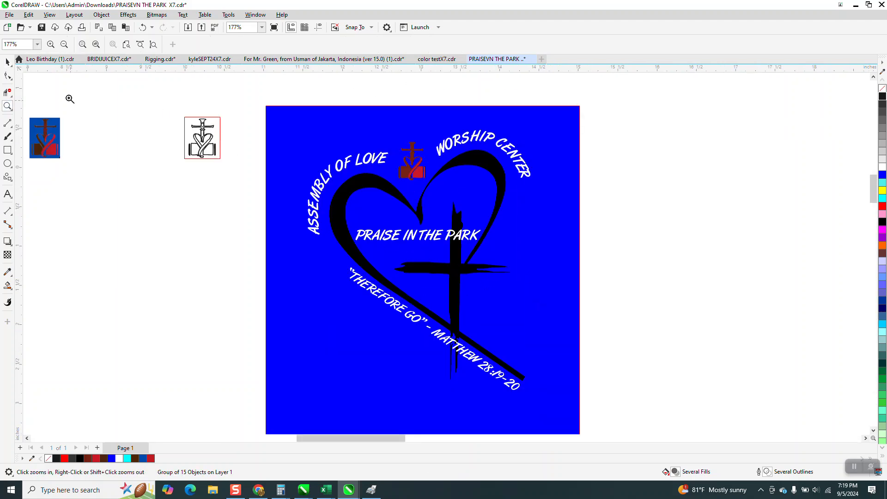
# Ungroup the artwork of the vector Praise in the Park design, including all its nested groups.
pyautogui.scroll(-2, 308, 212)
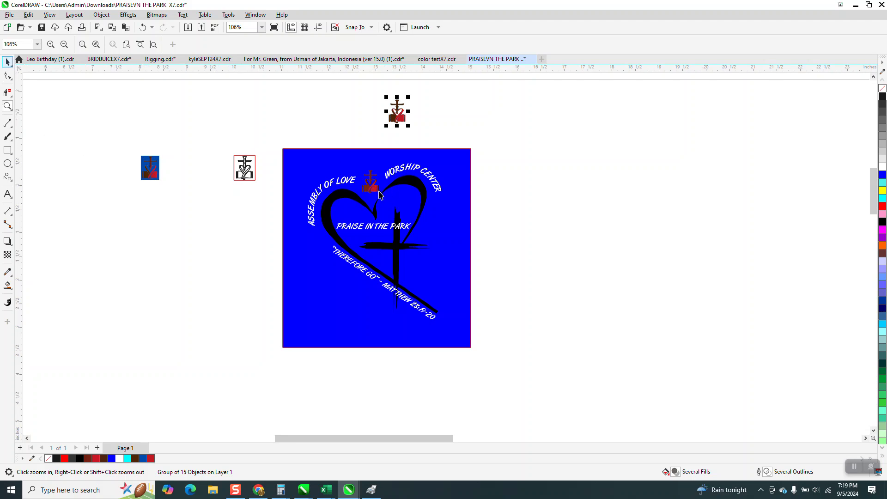
pyautogui.click(373, 189)
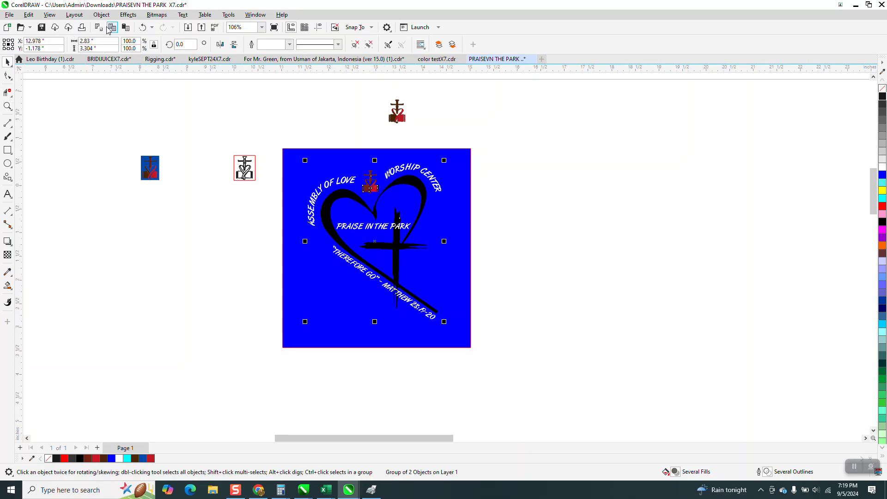
pyautogui.click(101, 14)
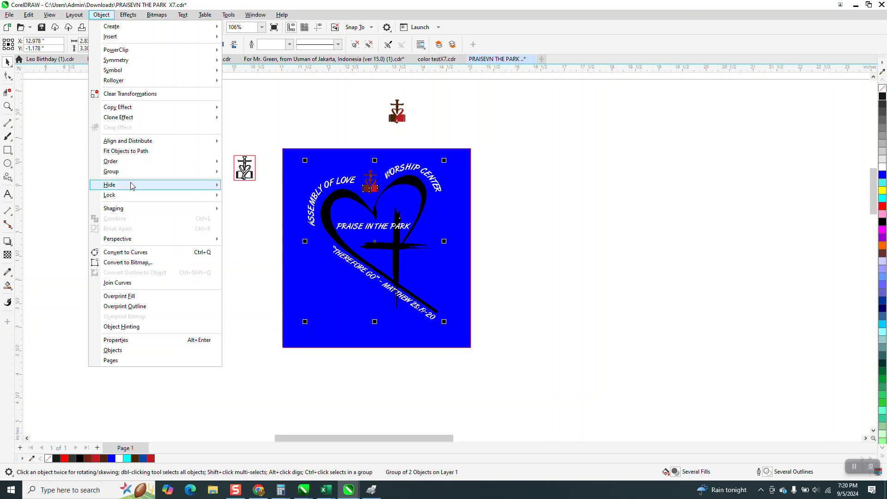
pyautogui.moveTo(190, 172)
pyautogui.click(248, 184)
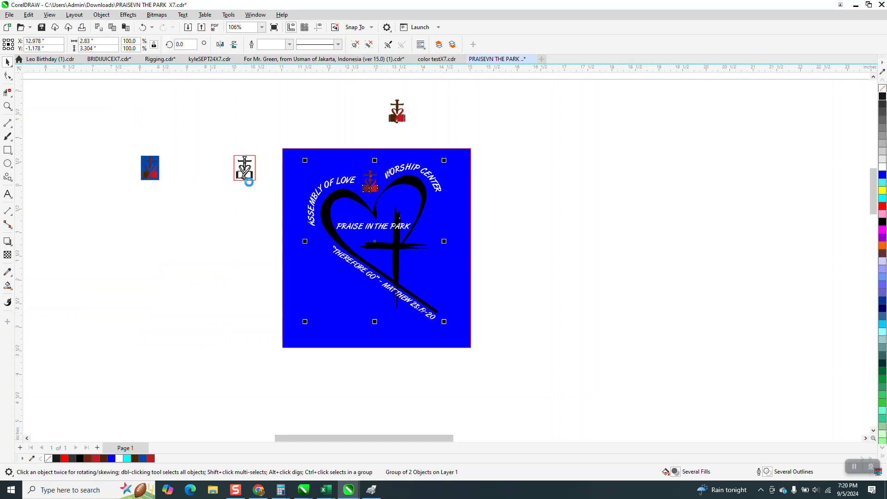
pyautogui.moveTo(353, 137); pyautogui.dragTo(381, 199)
pyautogui.click(374, 191)
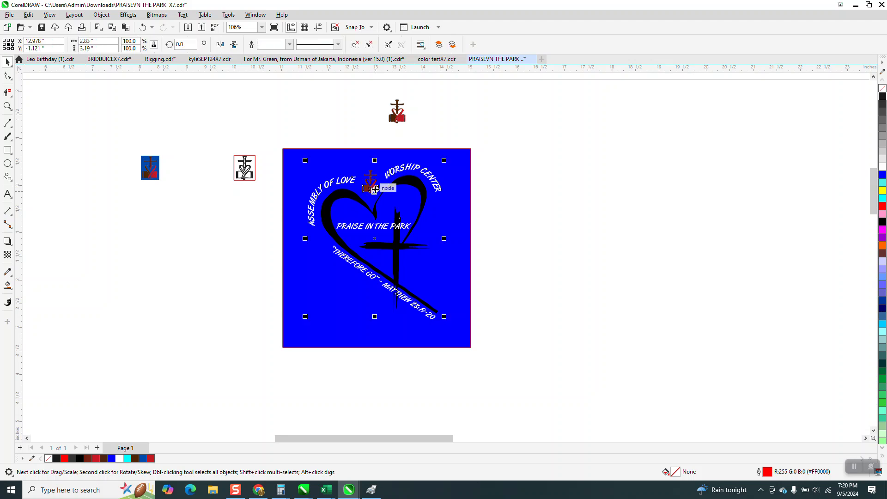
pyautogui.click(101, 15)
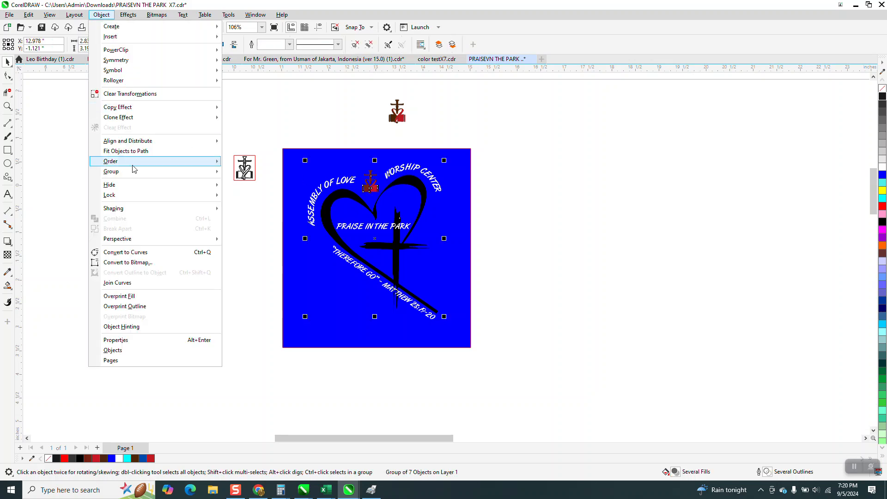
pyautogui.moveTo(178, 174)
pyautogui.click(245, 194)
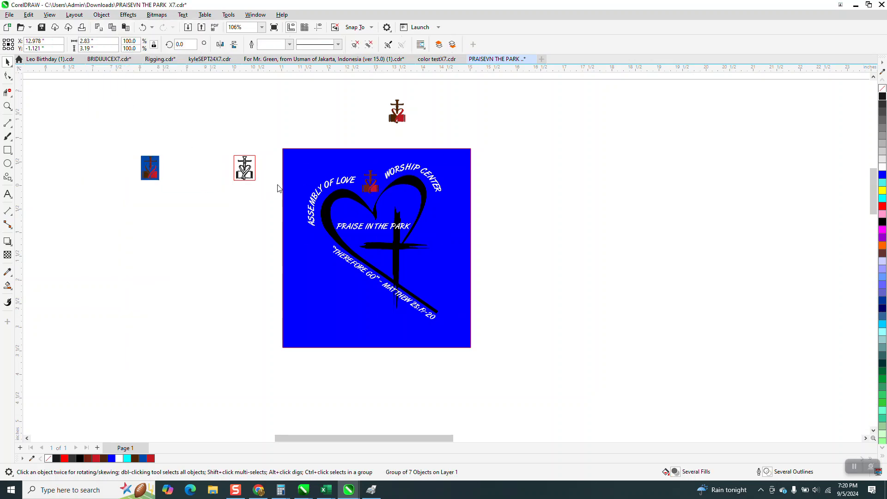
# Move the old emblem's parts out of the design, to the right of the blue background, and group them.
pyautogui.moveTo(354, 136); pyautogui.dragTo(383, 207)
pyautogui.press('Right')
pyautogui.press('Right')
pyautogui.press('Right')
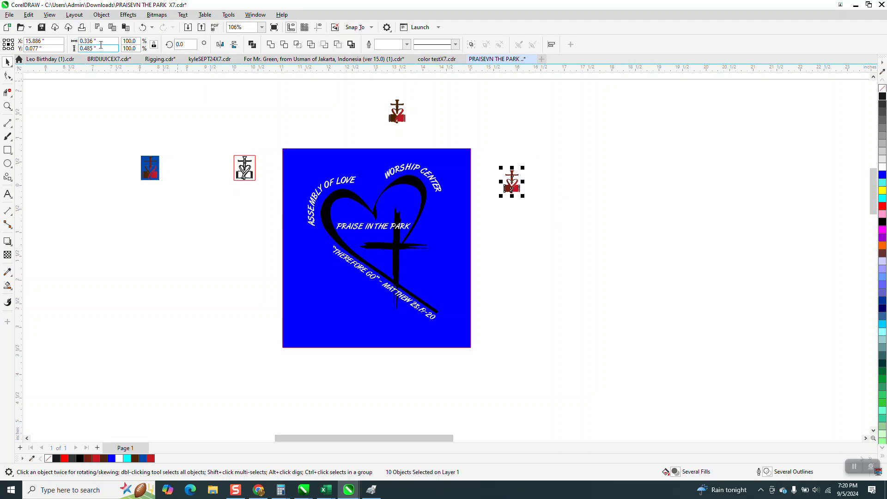
pyautogui.click(102, 15)
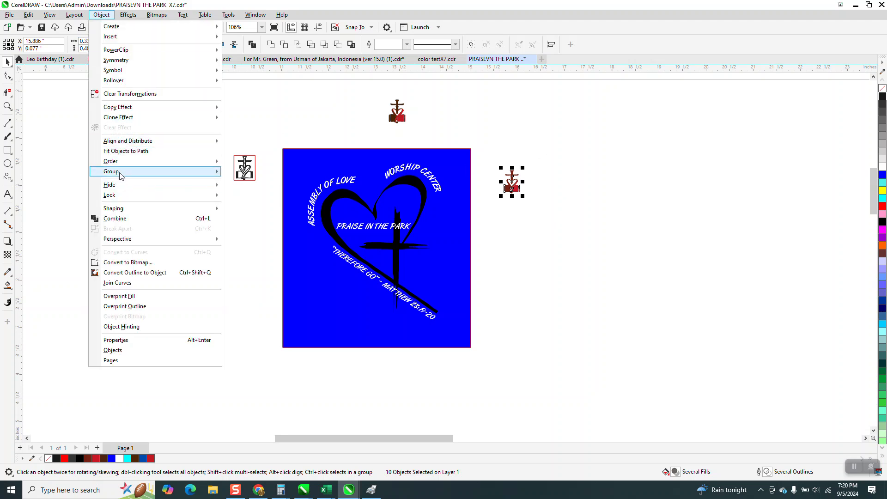
pyautogui.moveTo(121, 172)
pyautogui.click(244, 173)
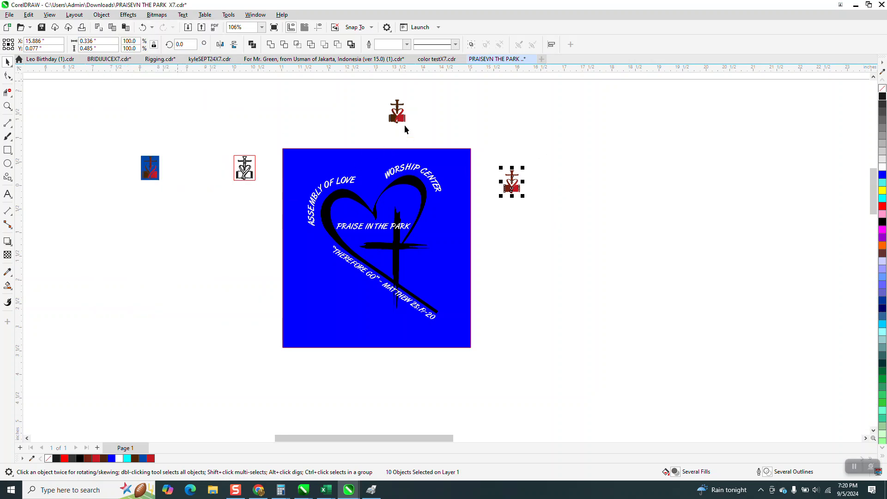
# Place the newly filled emblem group beside the old emblem, outside the blue background, for comparison.
pyautogui.moveTo(538, 176); pyautogui.dragTo(537, 177)
pyautogui.press('z')
pyautogui.moveTo(470, 163); pyautogui.dragTo(605, 228)
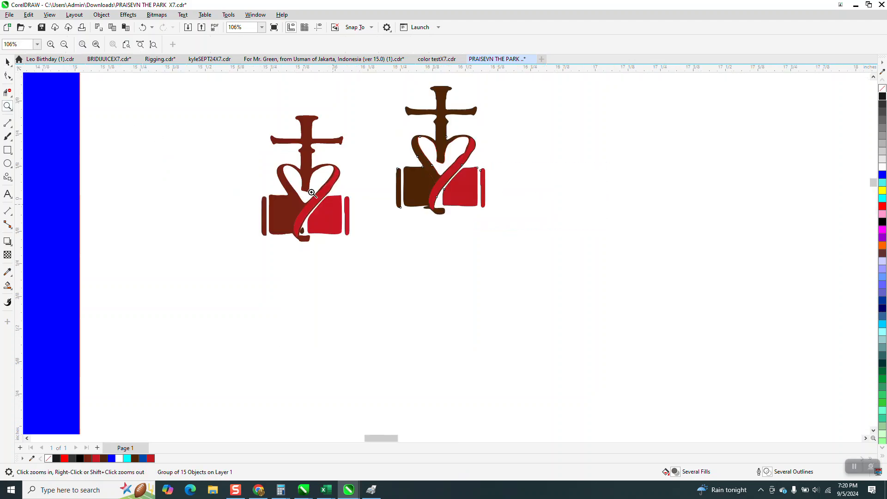
# Align the new emblem group over the old one and shift it 3 inches left, between ASSEMBLY OF LOVE and WORSHIP CENTER.
pyautogui.click(9, 62)
pyautogui.moveTo(443, 89); pyautogui.dragTo(307, 119)
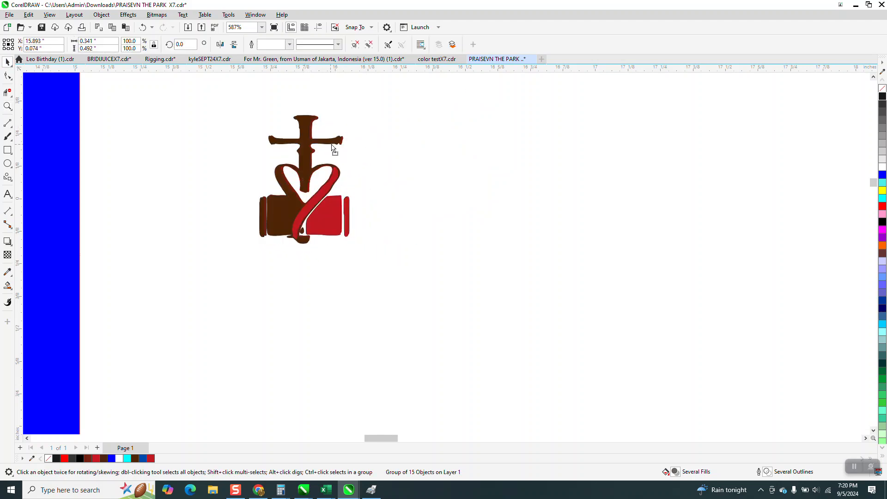
pyautogui.scroll(-4, 681, 171)
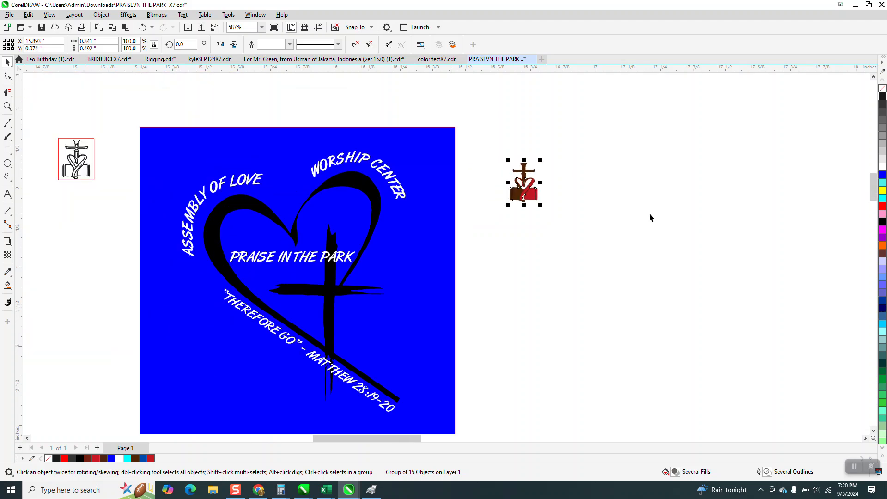
pyautogui.press('Left')
pyautogui.press('Left')
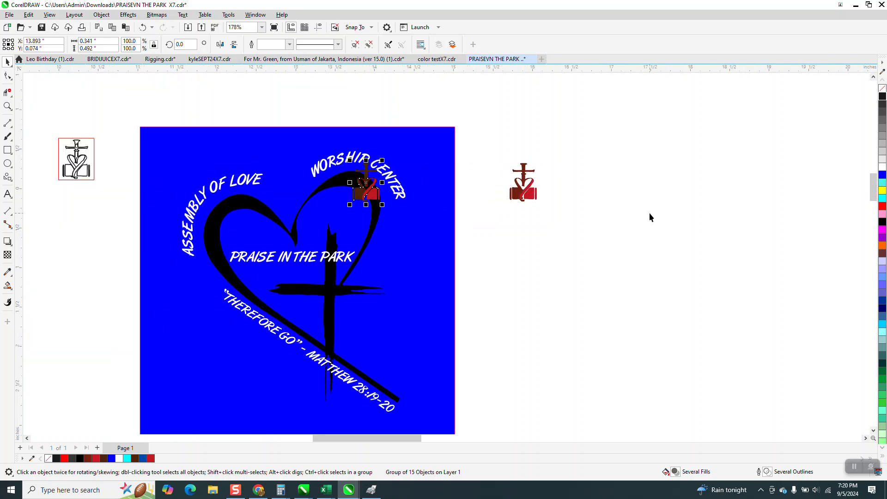
pyautogui.press('Left')
pyautogui.click(488, 146)
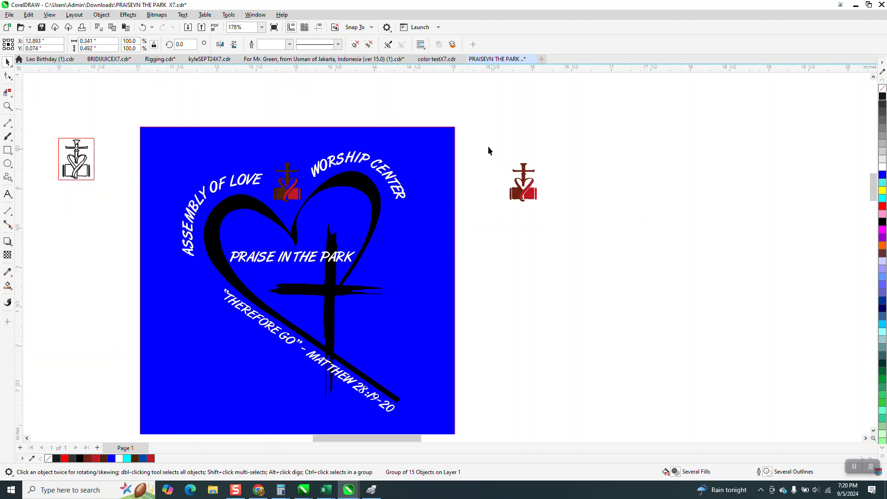
# Examine the placed emblem and the neighbouring WORSHIP CENTER lettering up close against the blue background.
pyautogui.moveTo(262, 153); pyautogui.dragTo(408, 255)
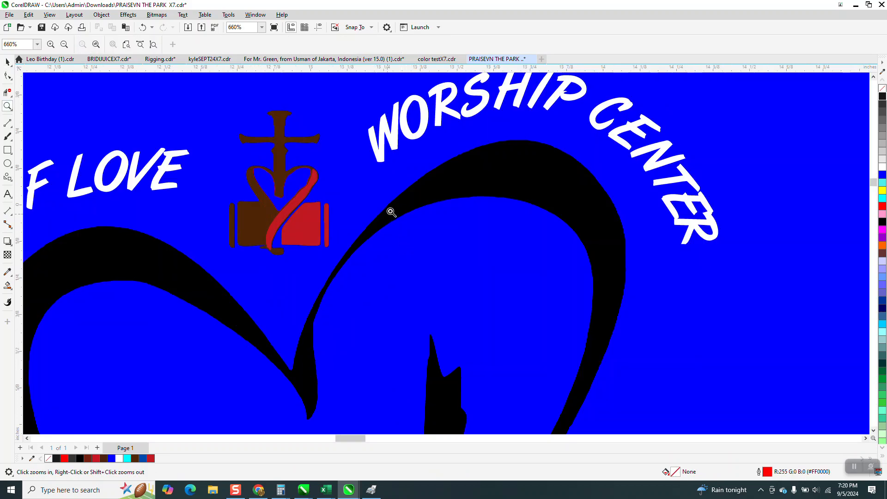
pyautogui.rightClick(291, 176)
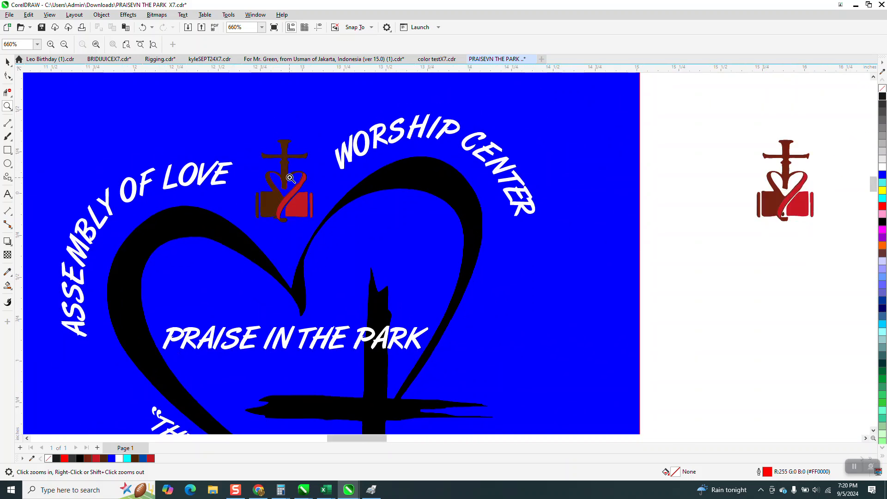
pyautogui.rightClick(290, 177)
pyautogui.rightClick(300, 182)
pyautogui.moveTo(305, 138); pyautogui.dragTo(379, 181)
pyautogui.scroll(-3, 379, 181)
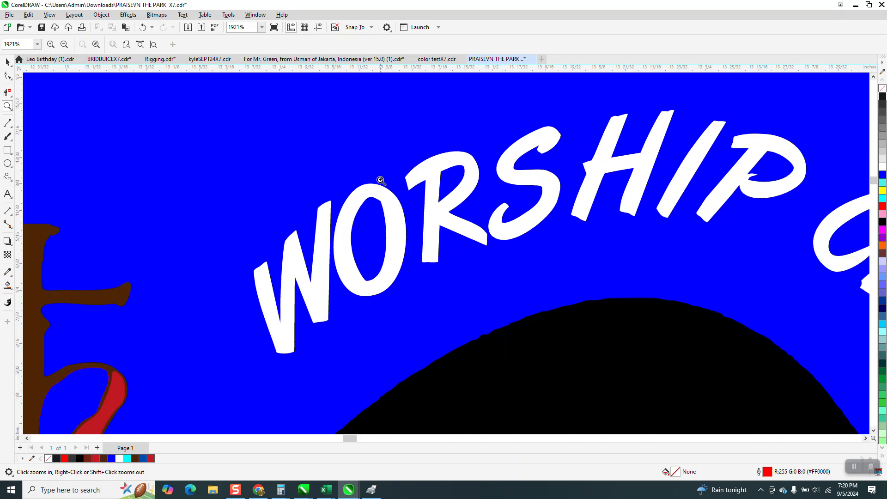
pyautogui.scroll(-3, 427, 212)
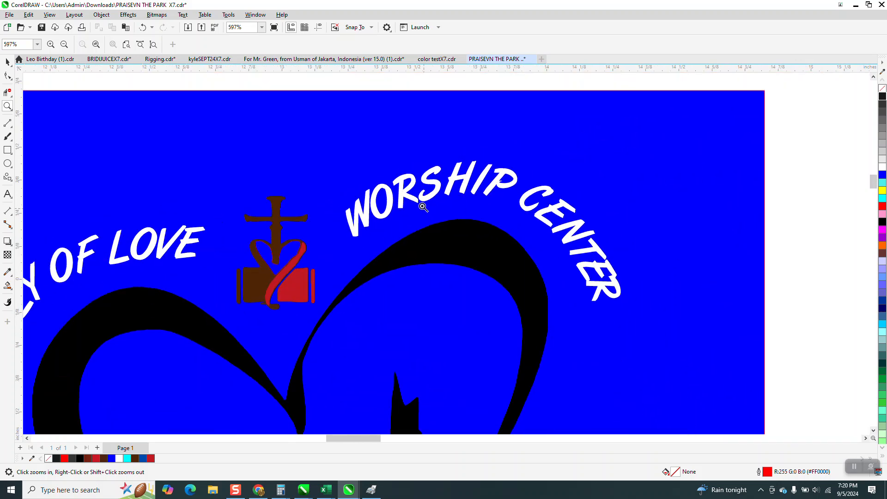